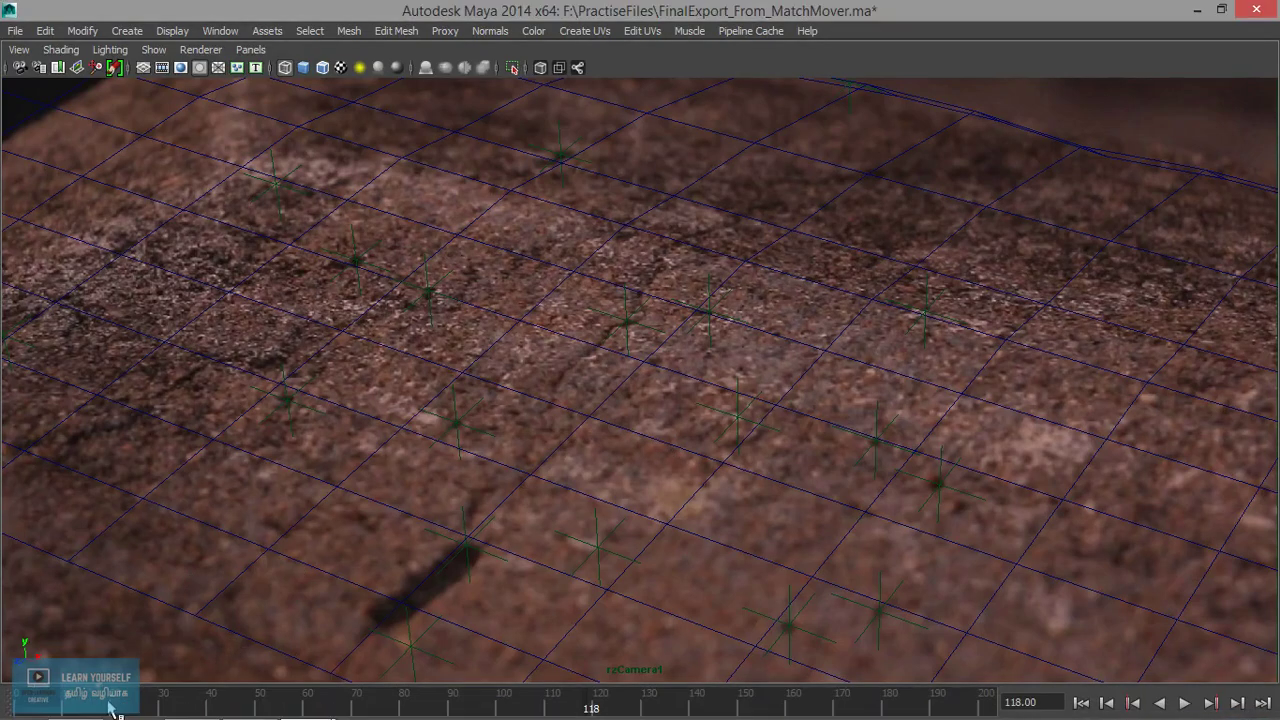
Stop the tracked shot at frame 85 with the ground plane selected, then look through the default persp camera.
left_click(140, 703)
key("alt+v")
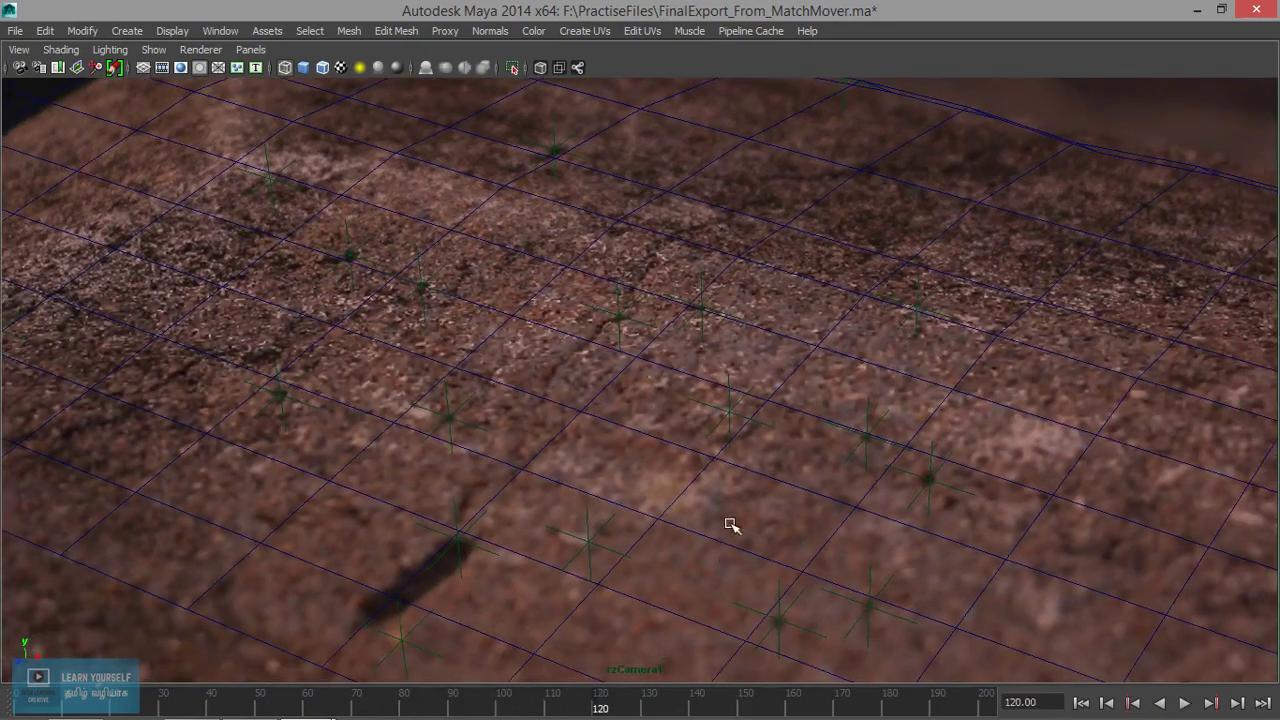
left_click(777, 484)
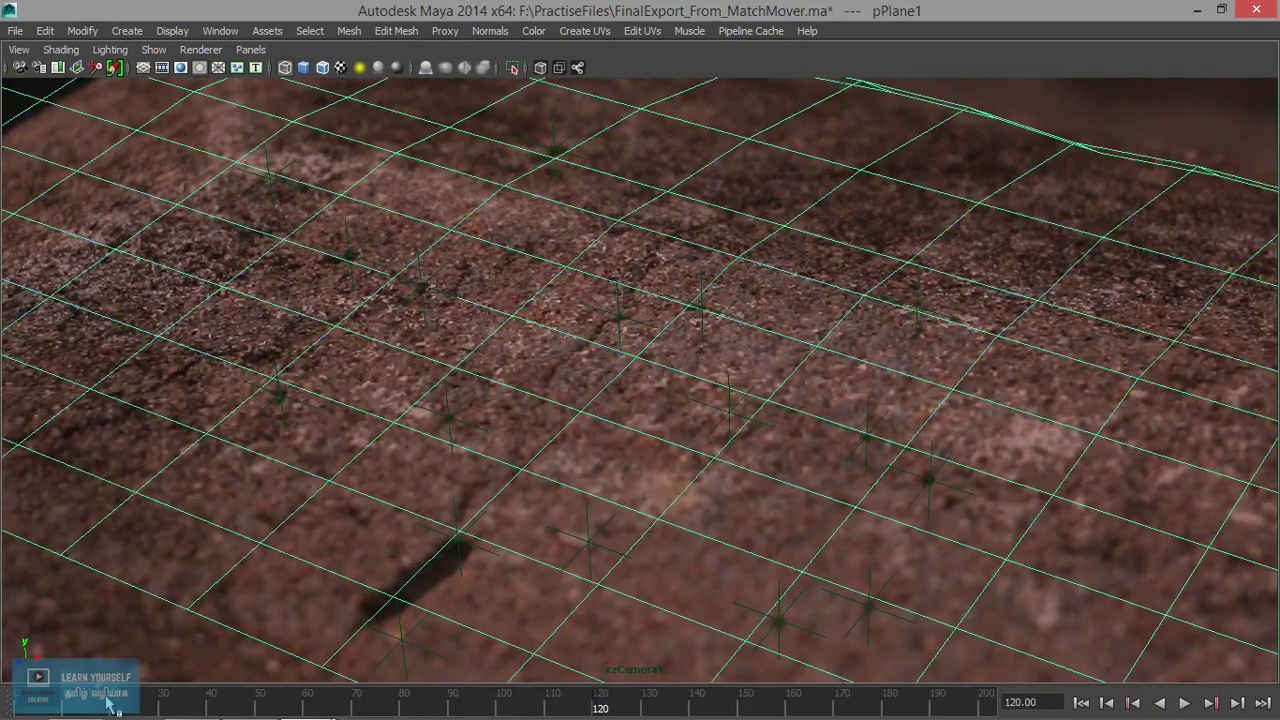
key("alt+v")
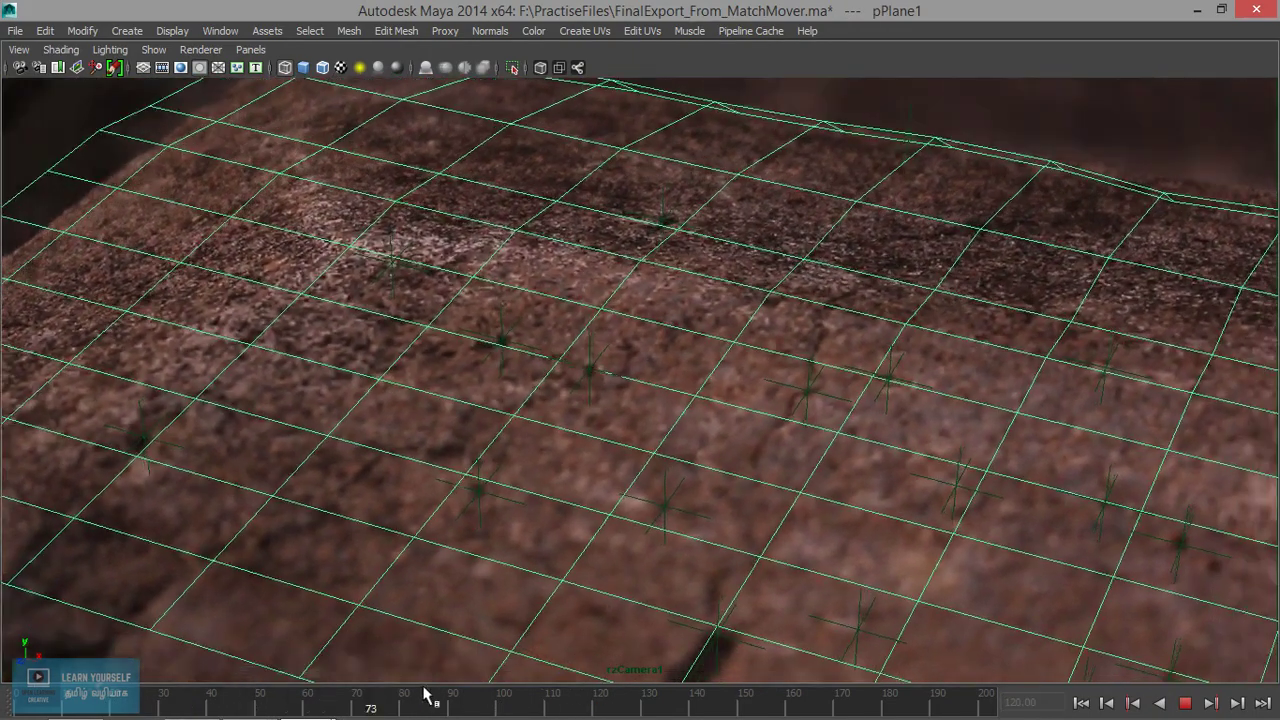
left_click(424, 694)
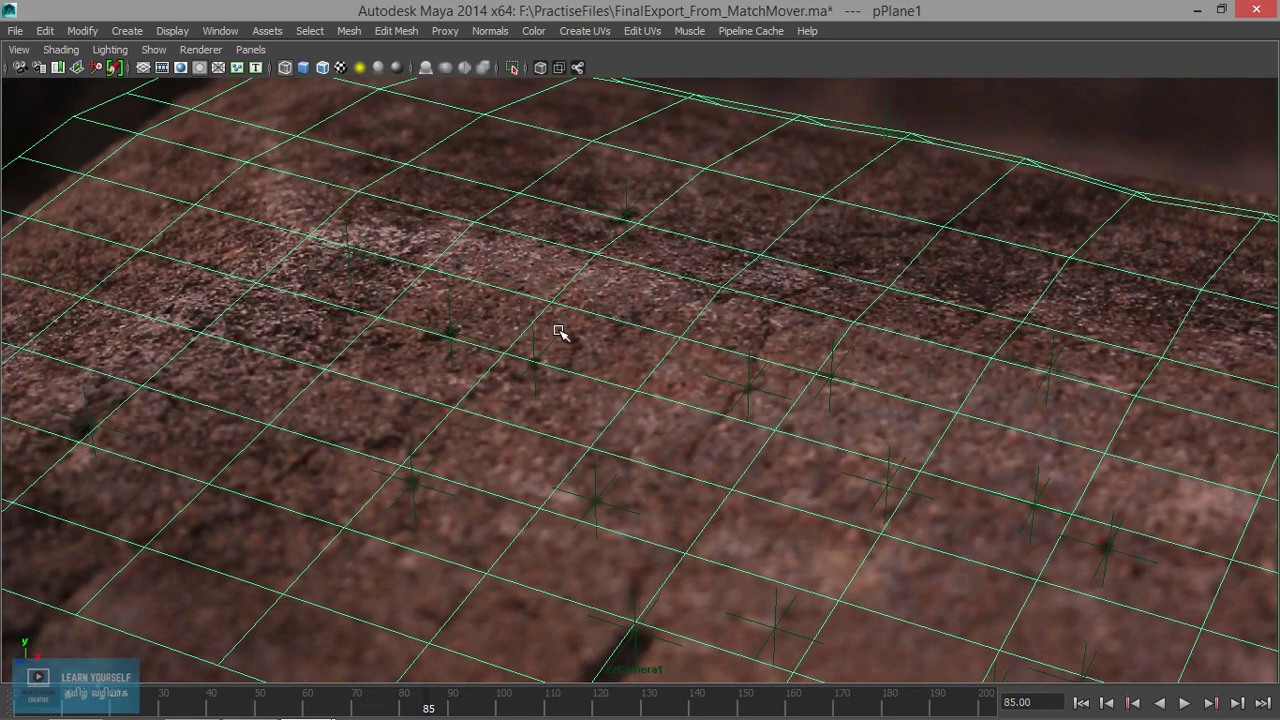
left_click(254, 50)
mouse_move(282, 67)
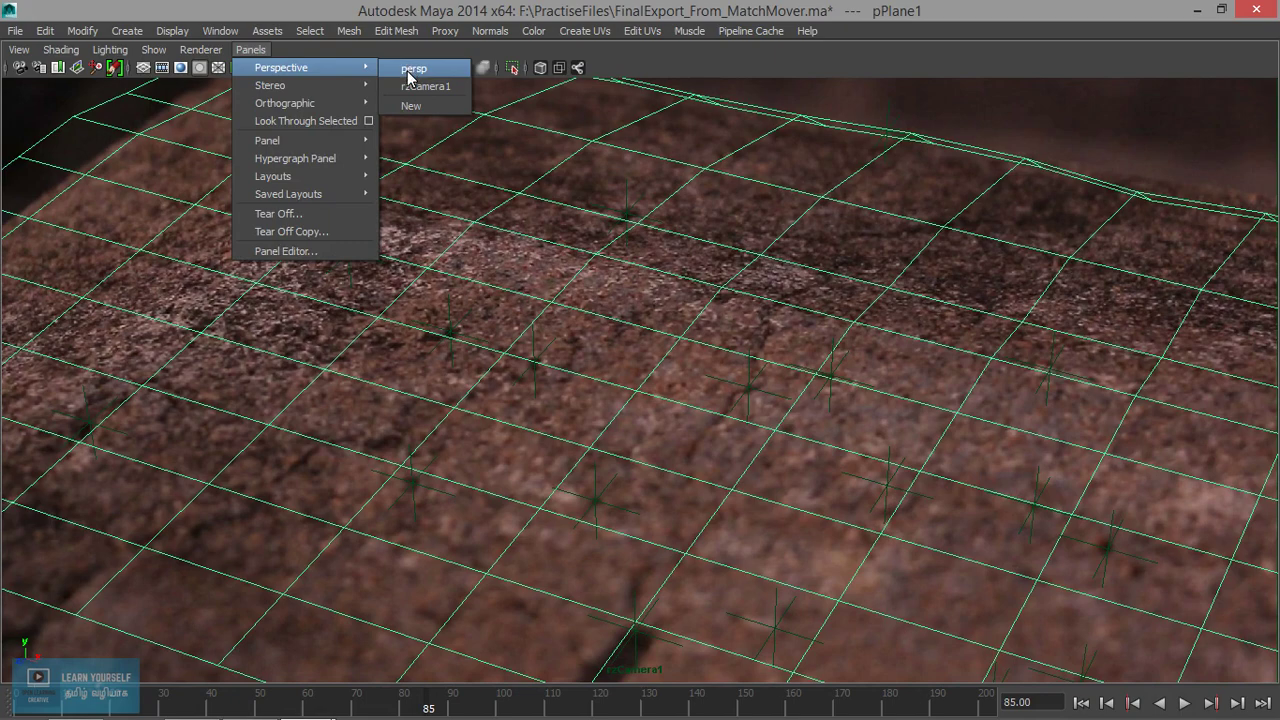
left_click(407, 71)
Shift the tracked ground plane vertically with the Move tool.
mouse_move(574, 323)
left_mouse_down("alt")
mouse_move(454, 329)
mouse_move(466, 297)
mouse_move(666, 406)
mouse_move(617, 346)
mouse_move(763, 383)
mouse_move(637, 354)
left_mouse_up("alt")
key("w")
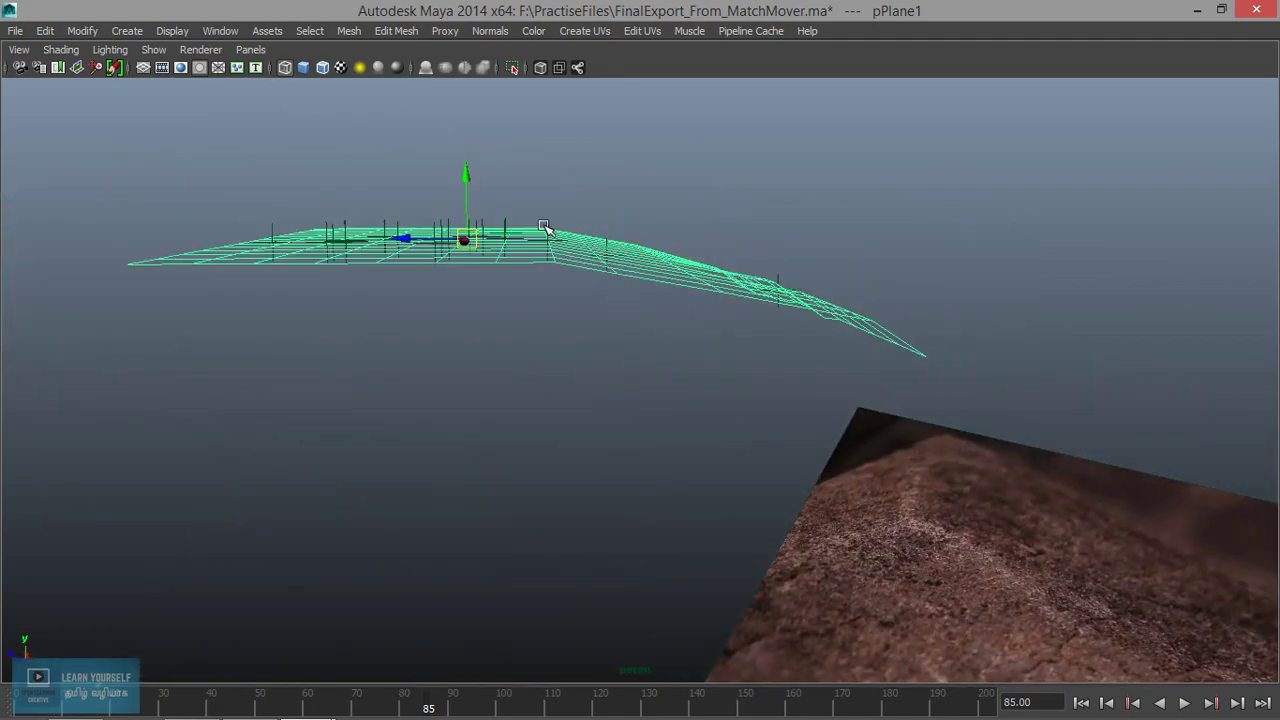
mouse_move(463, 176)
left_mouse_down()
mouse_move(520, 266)
mouse_move(559, 295)
mouse_move(549, 298)
left_mouse_up()
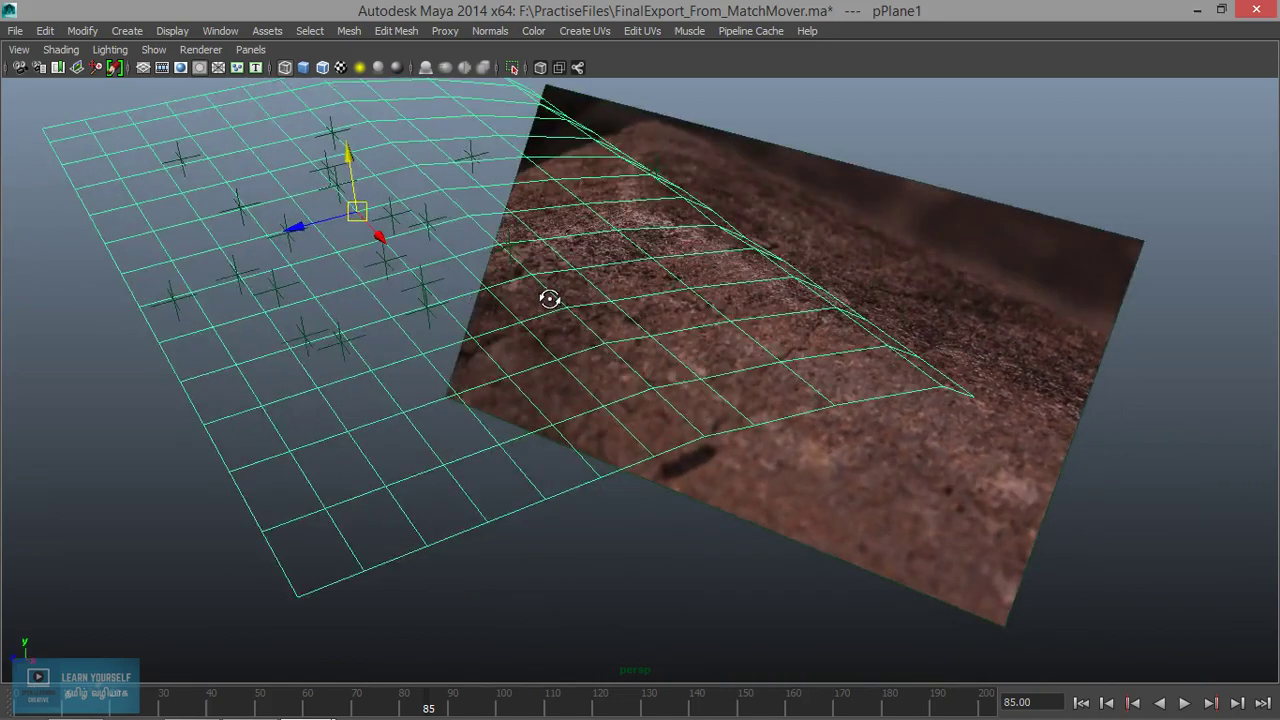
Create a polygon cone at the origin, frame it, and show its Channel Box values.
left_click(138, 30)
mouse_move(170, 76)
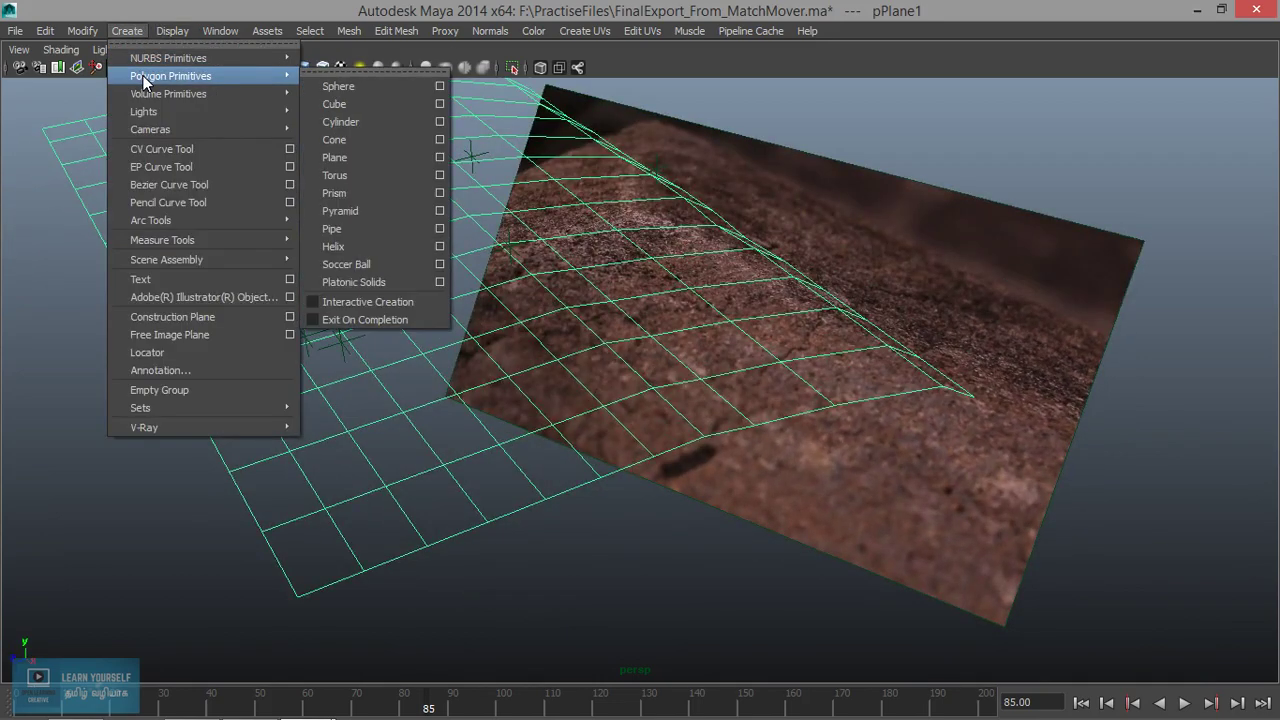
left_click(351, 138)
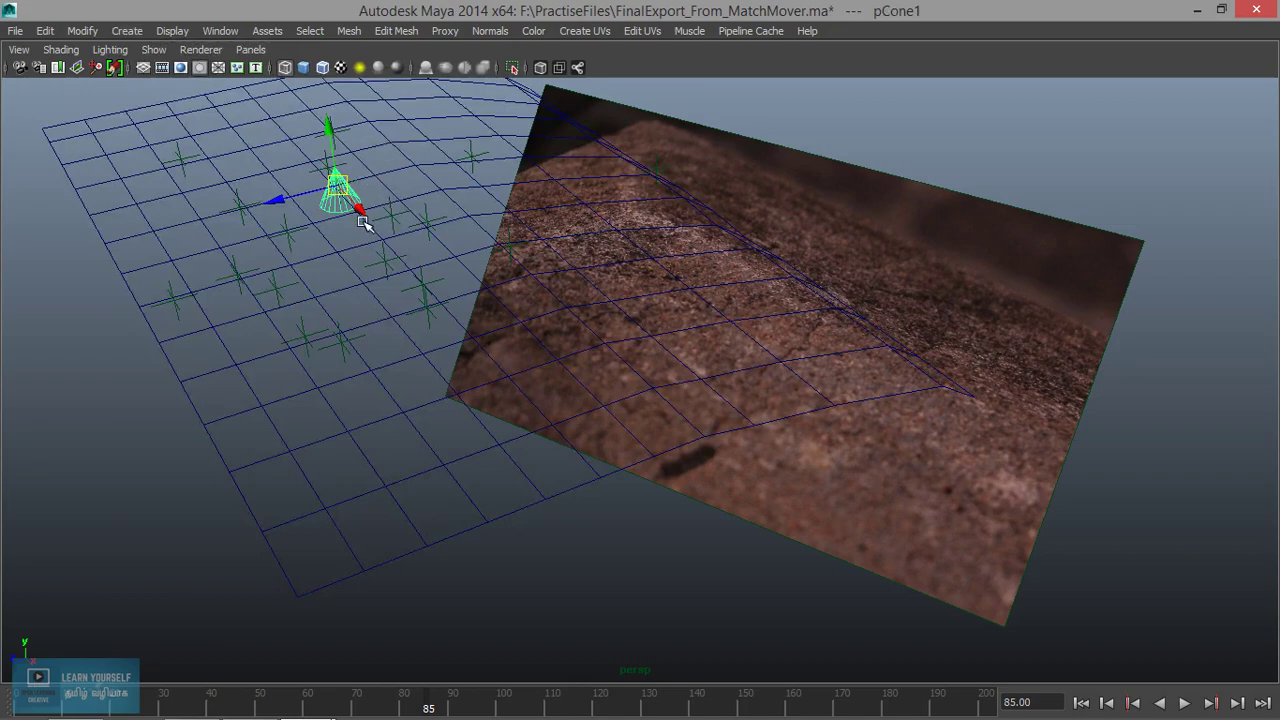
key("f")
scroll(526, 343, "down", 3)
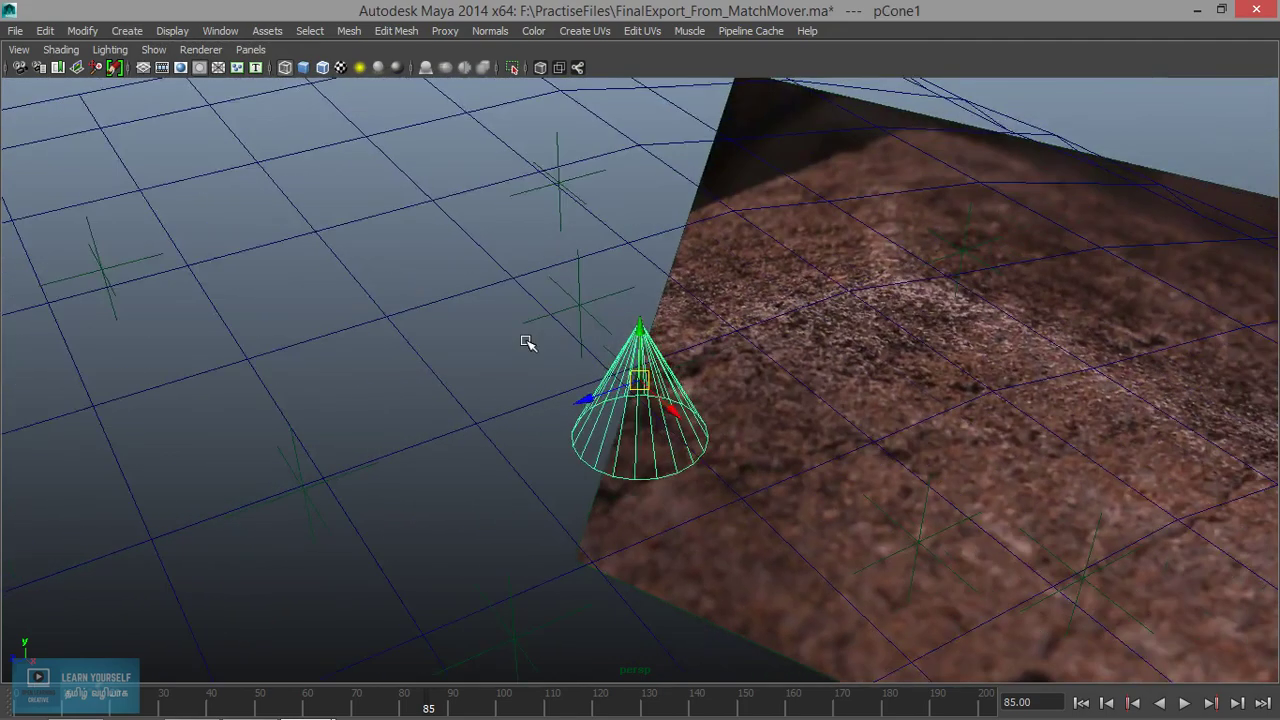
left_click_drag(526, 343, 348, 308, "alt")
key("ctrl+a")
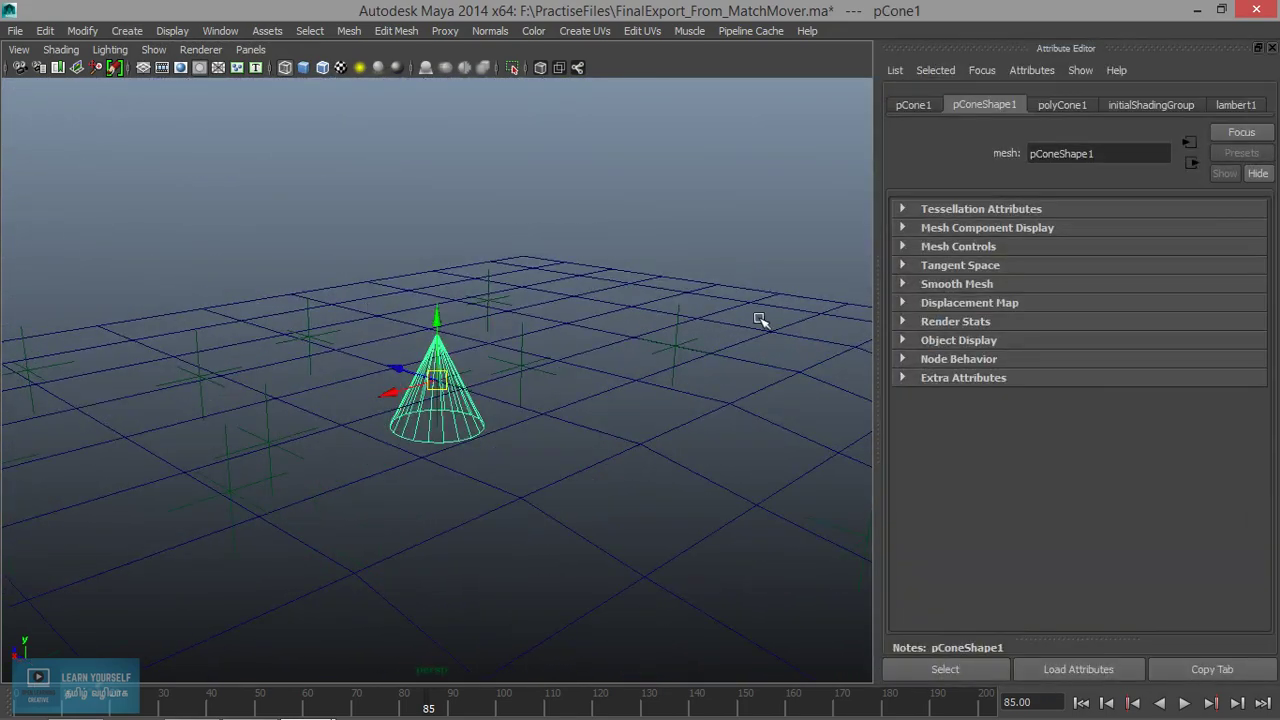
key("ctrl+a")
Reduce the cone's Subdivisions Axis to 5 to form a pyramid.
left_click(1113, 281)
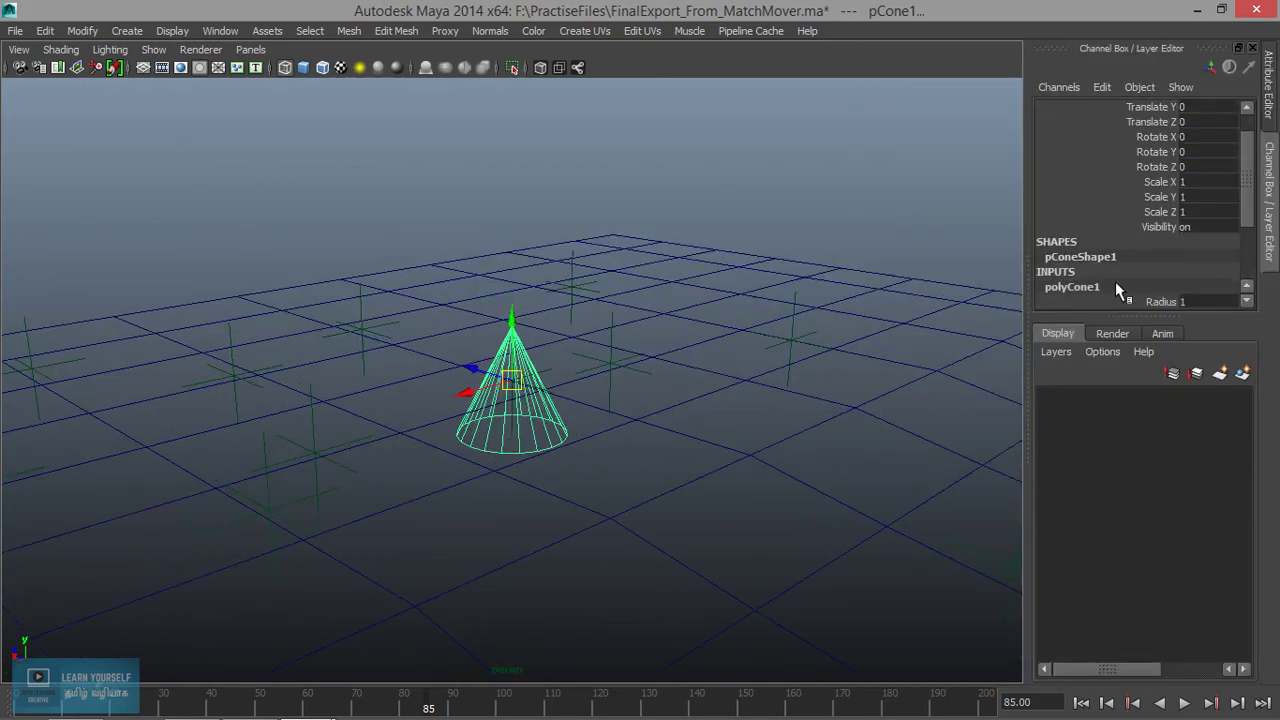
scroll(1119, 281, "down", 2)
left_click(1140, 227)
mouse_move(971, 284)
middle_mouse_down()
mouse_move(703, 307)
mouse_move(775, 318)
middle_mouse_up()
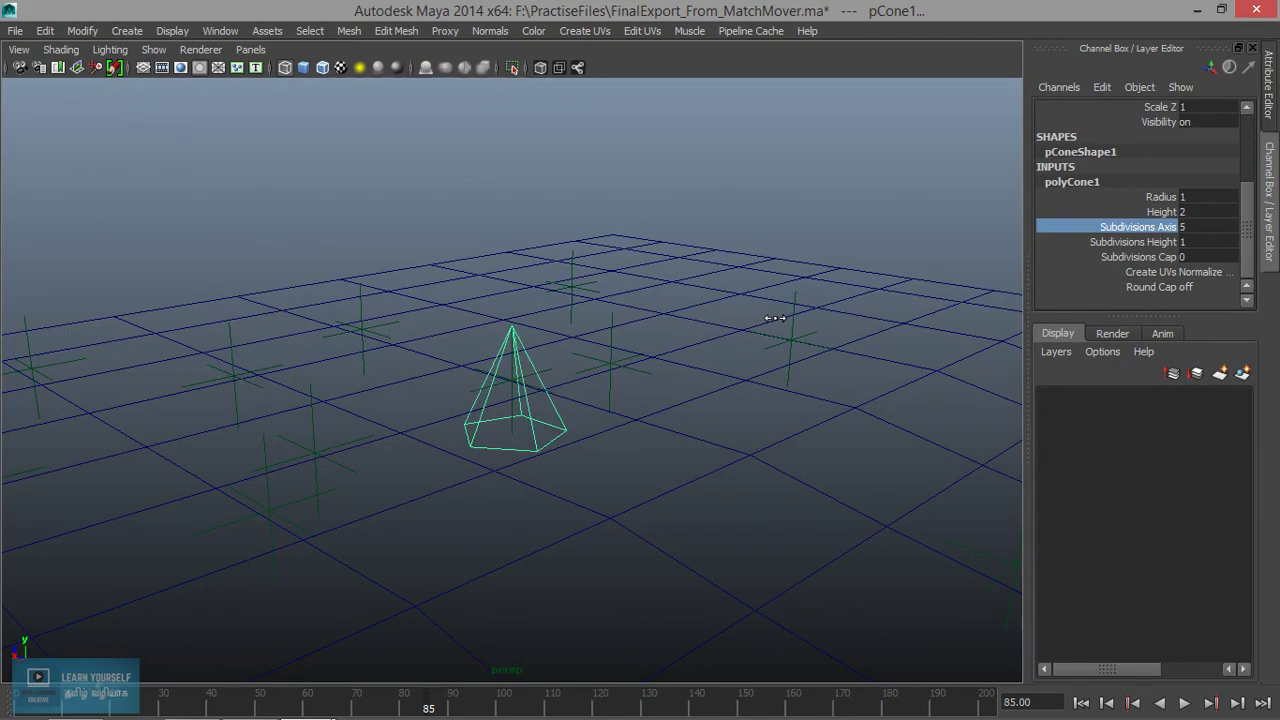
Raise the pyramid above the ground to Translate Y 2.392.
mouse_move(665, 385)
left_mouse_down("alt")
mouse_move(820, 446)
mouse_move(757, 409)
mouse_move(709, 340)
mouse_move(707, 307)
left_mouse_up("alt")
key("w")
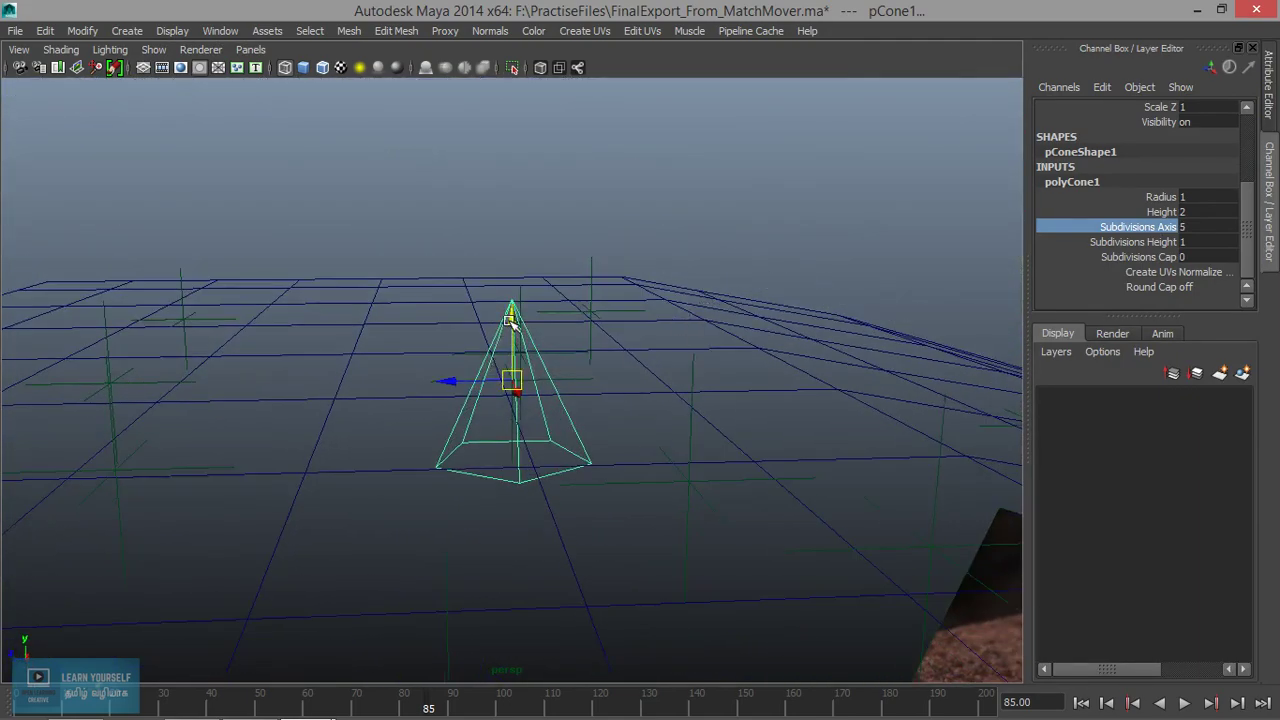
mouse_move(514, 309)
left_mouse_down()
mouse_move(514, 105)
mouse_move(526, 277)
left_mouse_up()
Flip the pyramid upside down with Rotate Z 180 and switch to shaded display.
key("e")
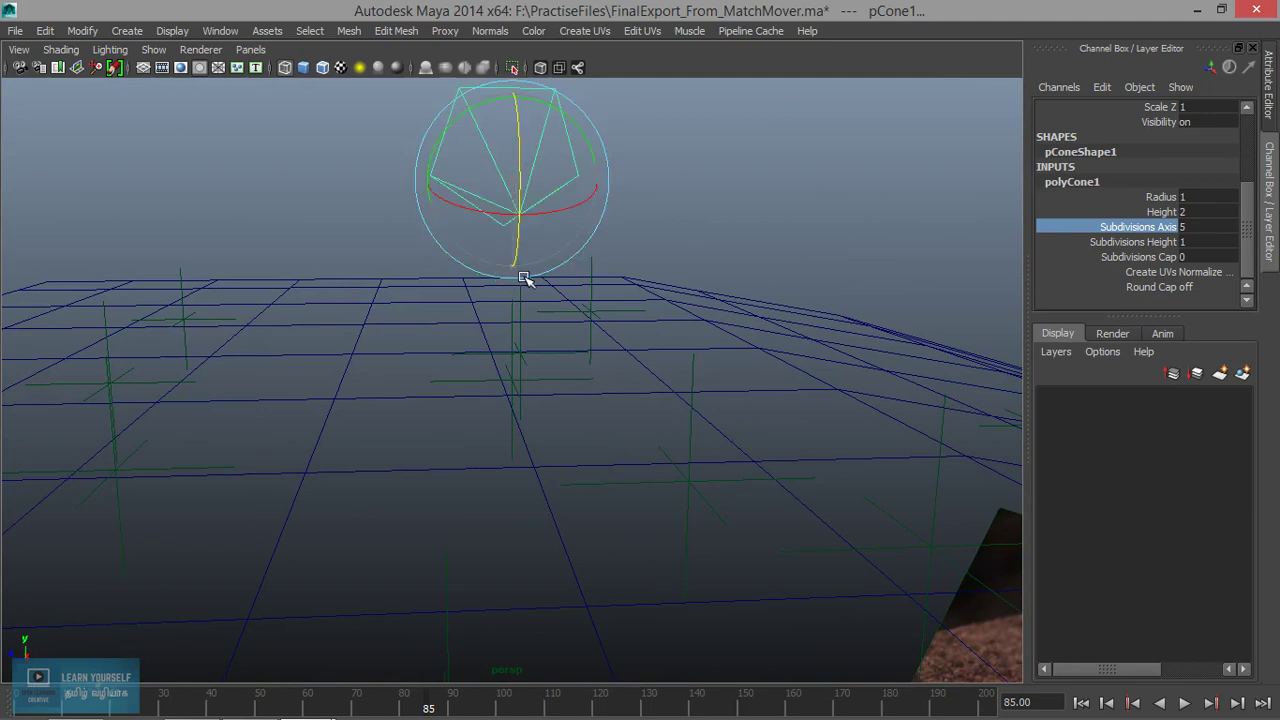
scroll(1080, 237, "up", 3)
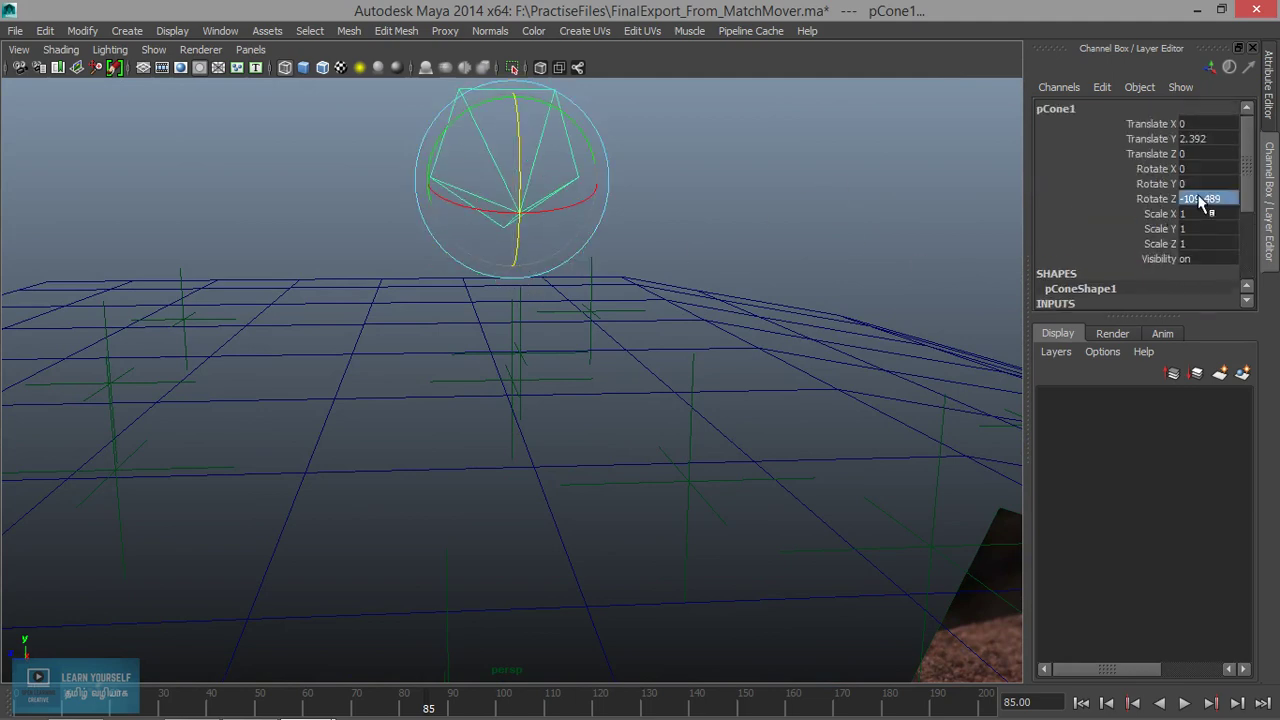
double_click(1201, 199)
type("0")
key("Return")
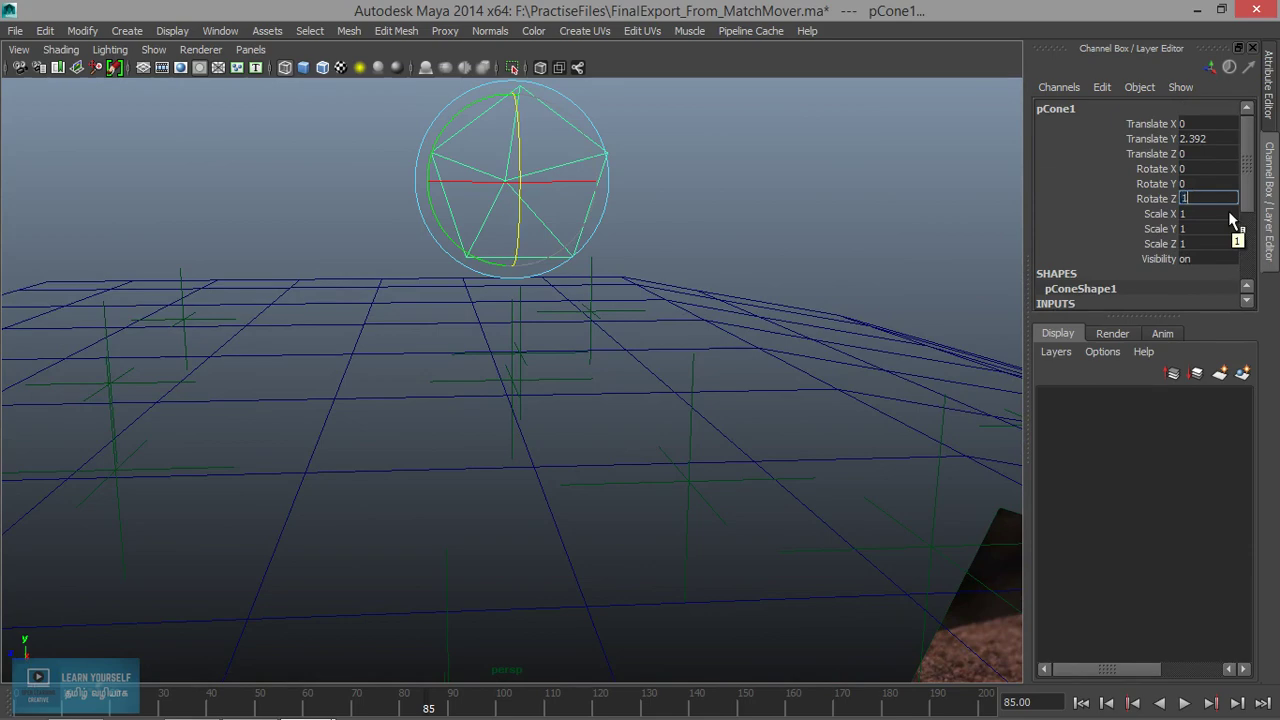
key("Return")
mouse_move(567, 291)
left_mouse_down("alt")
mouse_move(457, 449)
mouse_move(586, 417)
mouse_move(546, 417)
left_mouse_up("alt")
key("5")
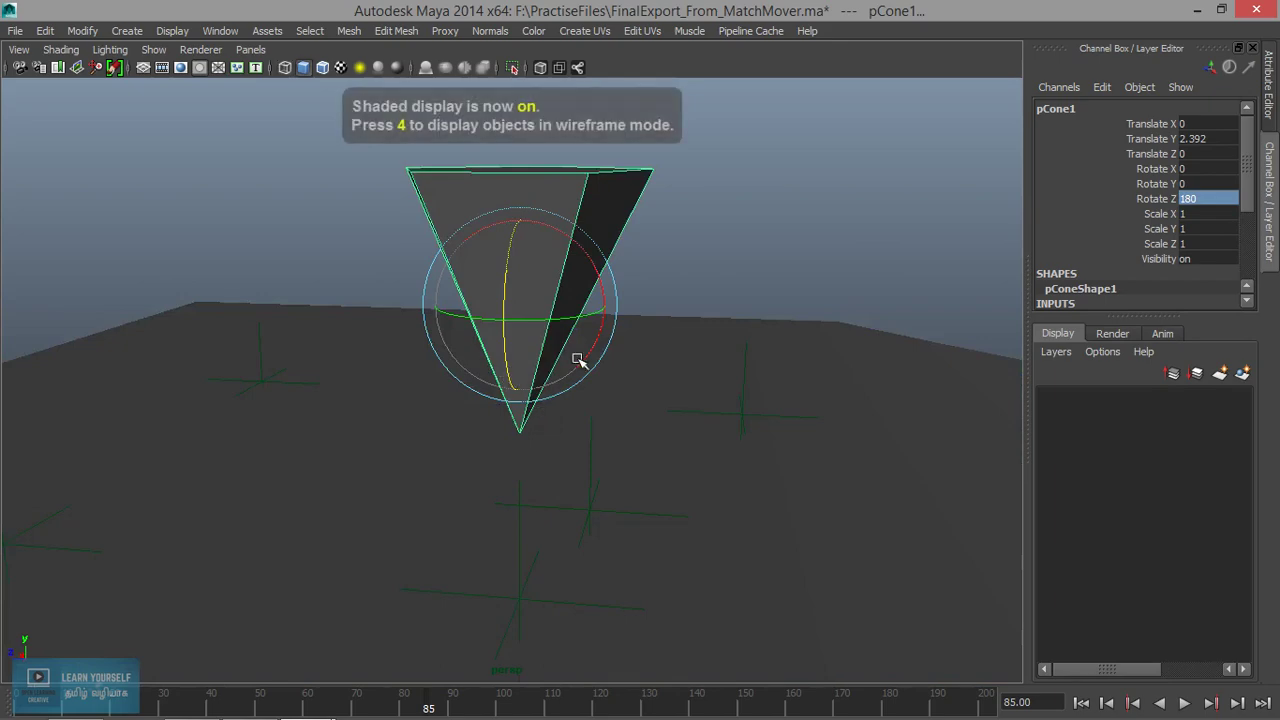
mouse_move(577, 360)
left_mouse_down("alt")
mouse_move(466, 380)
mouse_move(609, 349)
mouse_move(583, 247)
mouse_move(603, 429)
mouse_move(580, 380)
left_mouse_up("alt")
Switch the pyramid to face mode and marquee-select all of its faces.
right_click(481, 279)
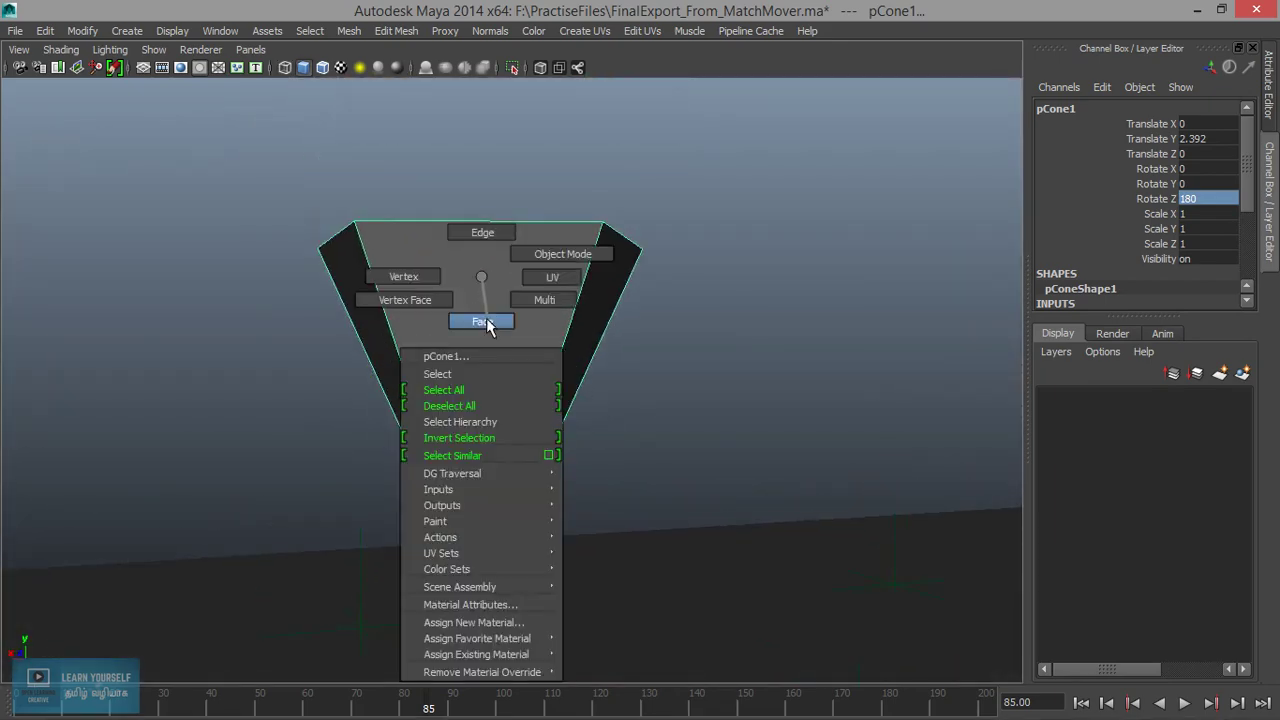
left_click(483, 321)
left_click(485, 326)
mouse_move(485, 326)
left_mouse_down("alt")
mouse_move(593, 394)
mouse_move(443, 366)
mouse_move(662, 398)
mouse_move(742, 443)
mouse_move(746, 466)
mouse_move(697, 463)
mouse_move(671, 500)
mouse_move(680, 451)
mouse_move(630, 322)
left_mouse_up("alt")
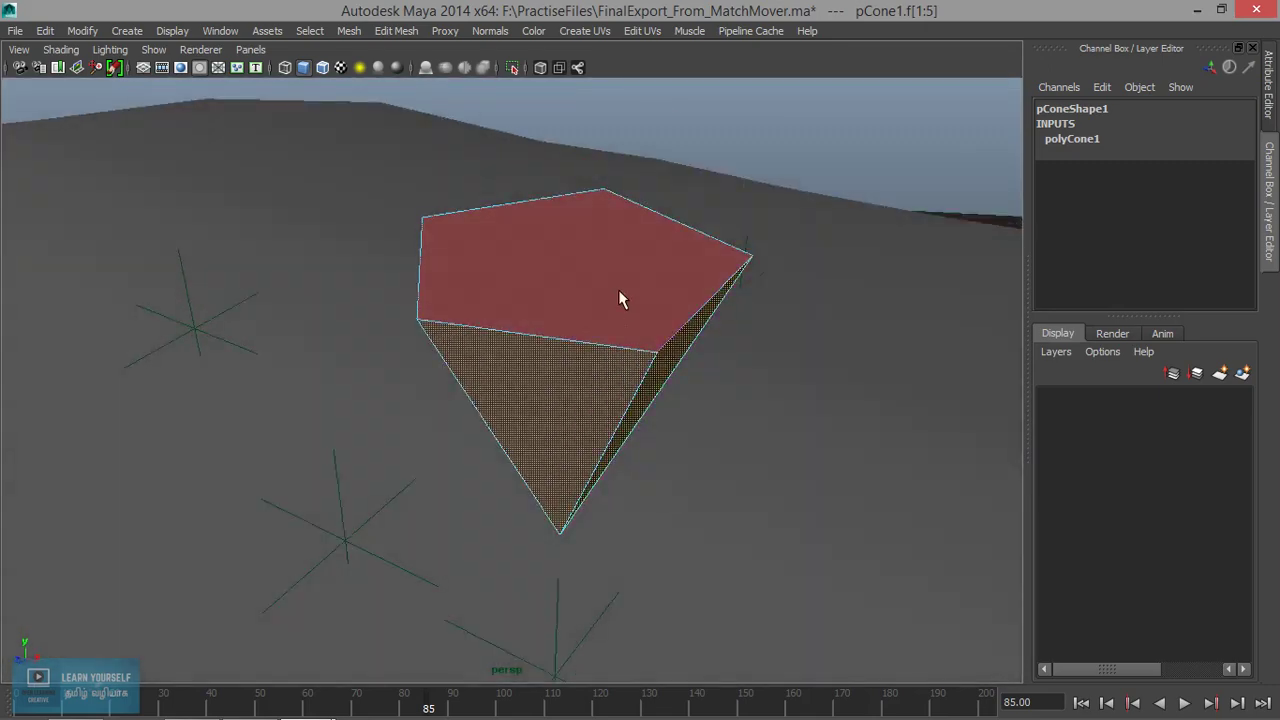
left_click(618, 289)
left_click_drag(630, 445, 690, 325, "alt")
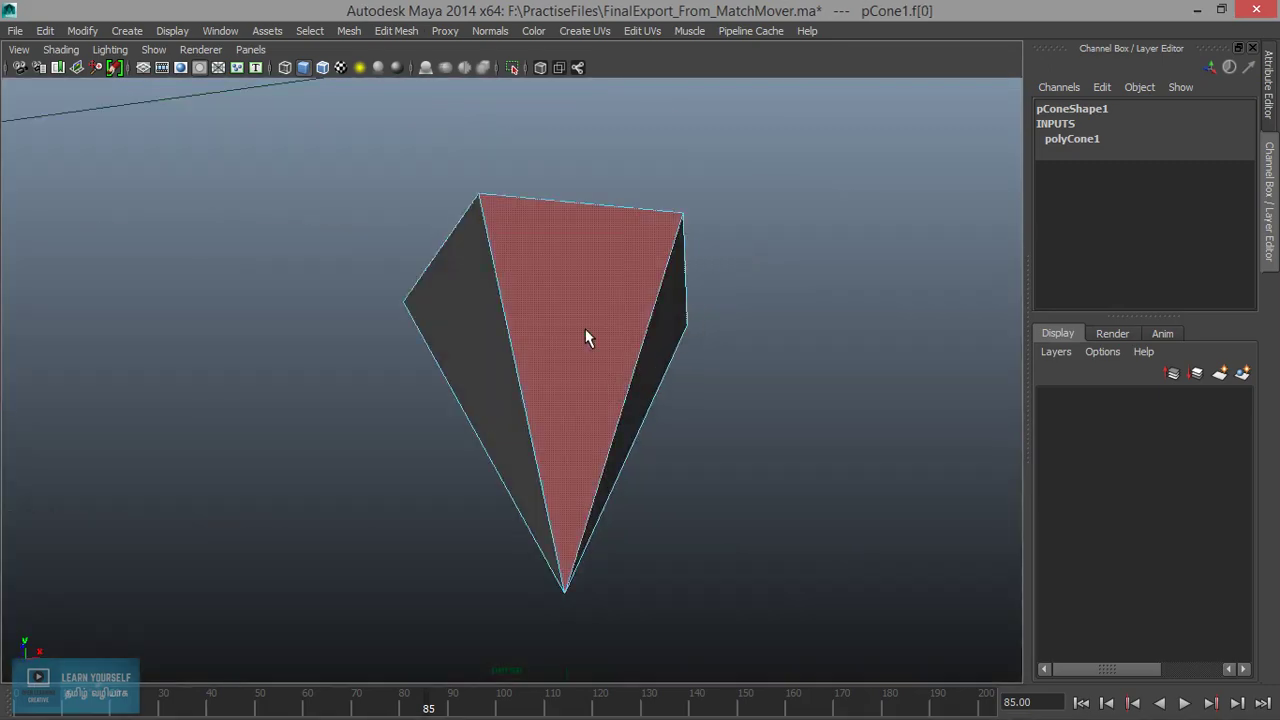
right_click_drag(586, 337, 620, 307)
left_click(590, 363)
mouse_move(590, 364)
left_mouse_down("alt")
mouse_move(466, 340)
mouse_move(474, 366)
mouse_move(511, 378)
mouse_move(558, 287)
left_mouse_up("alt")
right_click_drag(560, 295, 548, 328)
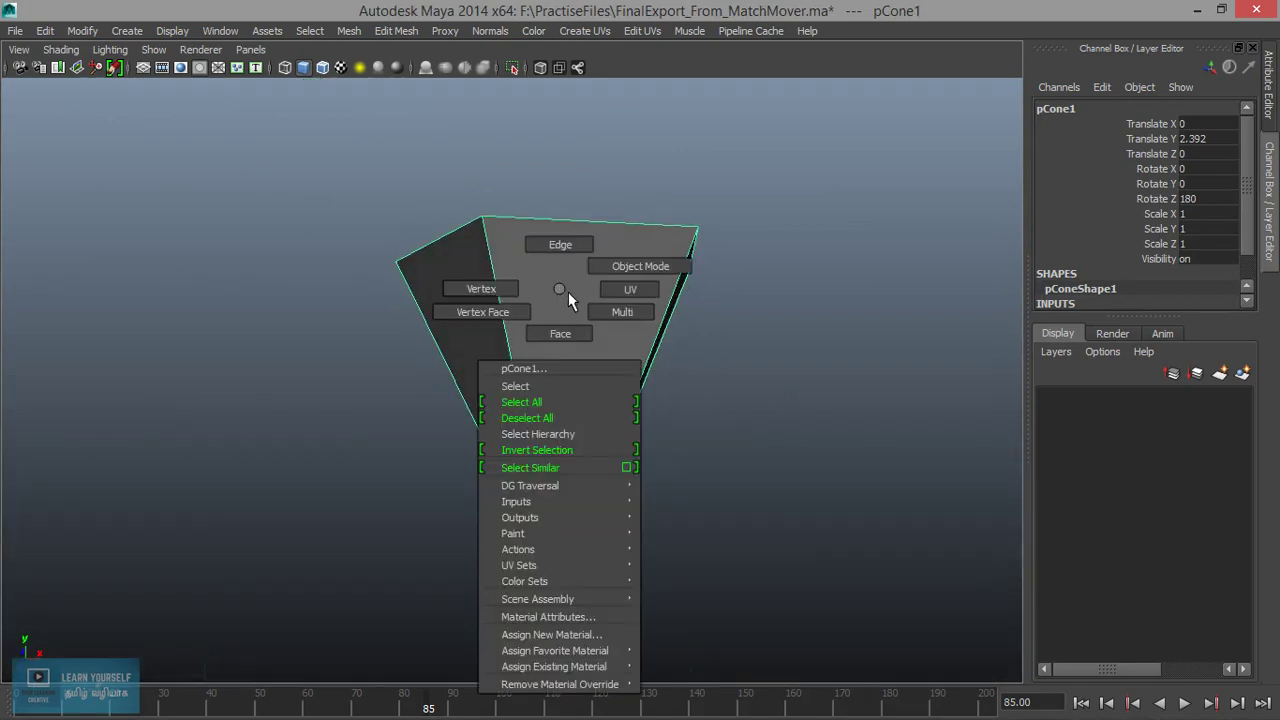
left_click_drag(277, 229, 741, 385)
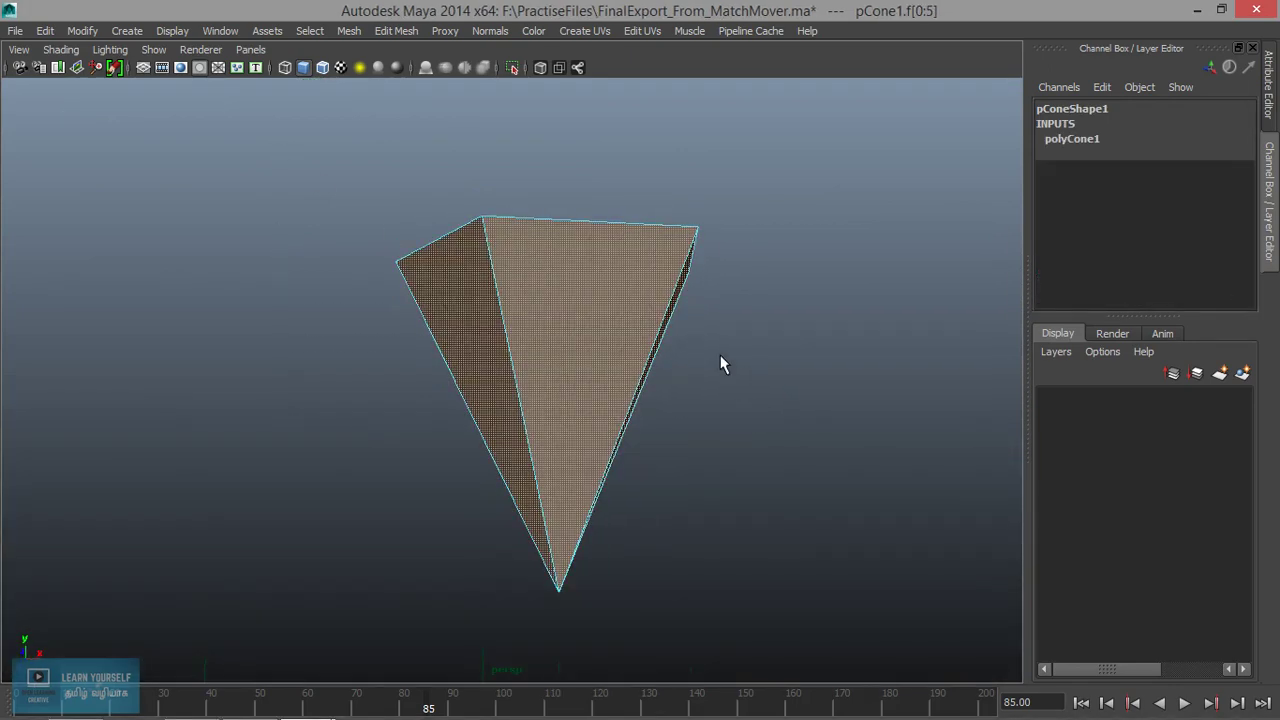
Turn off Keep Faces Together in the Edit Mesh menu.
left_click(408, 31)
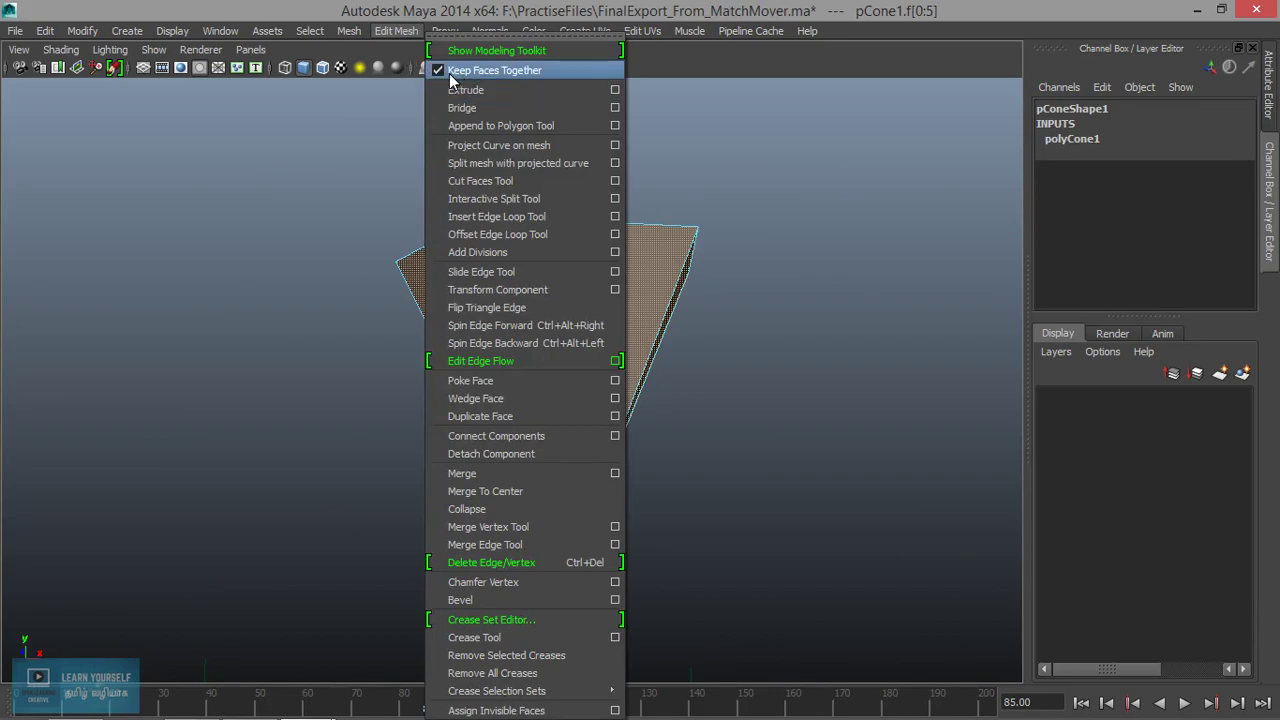
left_click(433, 73)
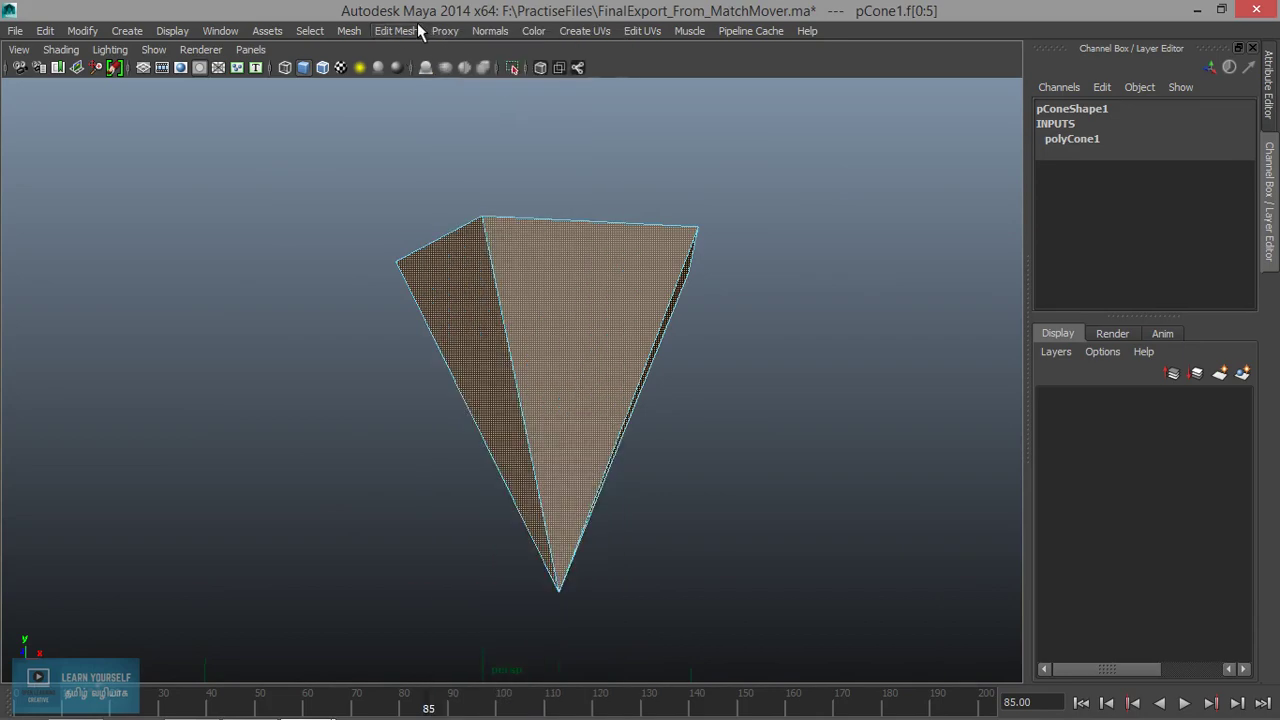
left_click(410, 31)
Extrude the pyramid faces and scale them inward to form borders.
left_click(465, 90)
mouse_move(556, 203)
left_mouse_down("alt")
mouse_move(652, 329)
mouse_move(620, 280)
mouse_move(569, 251)
mouse_move(572, 177)
left_mouse_up("alt")
left_click(572, 177)
mouse_move(571, 257)
left_mouse_down()
mouse_move(634, 277)
mouse_move(475, 51)
left_mouse_up()
Toggle Keep Faces Together, extrude the faces again and push them inward.
left_click(397, 31)
left_click(448, 72)
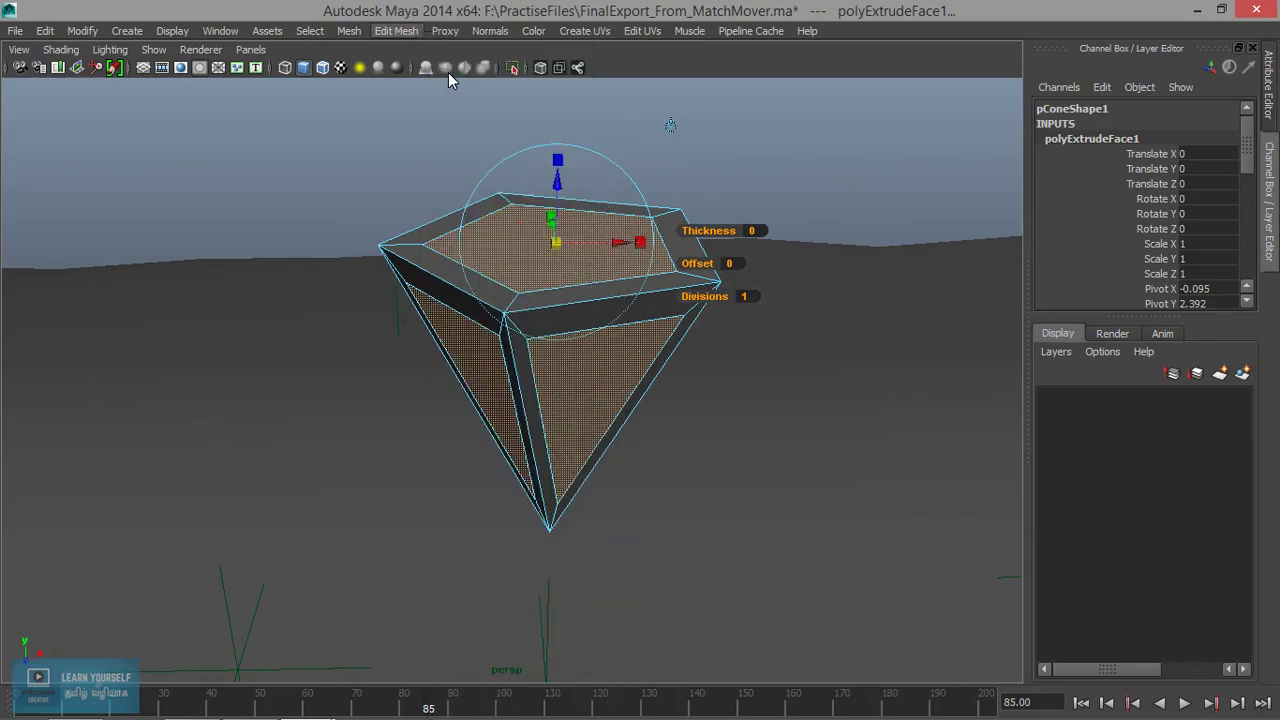
left_click(397, 31)
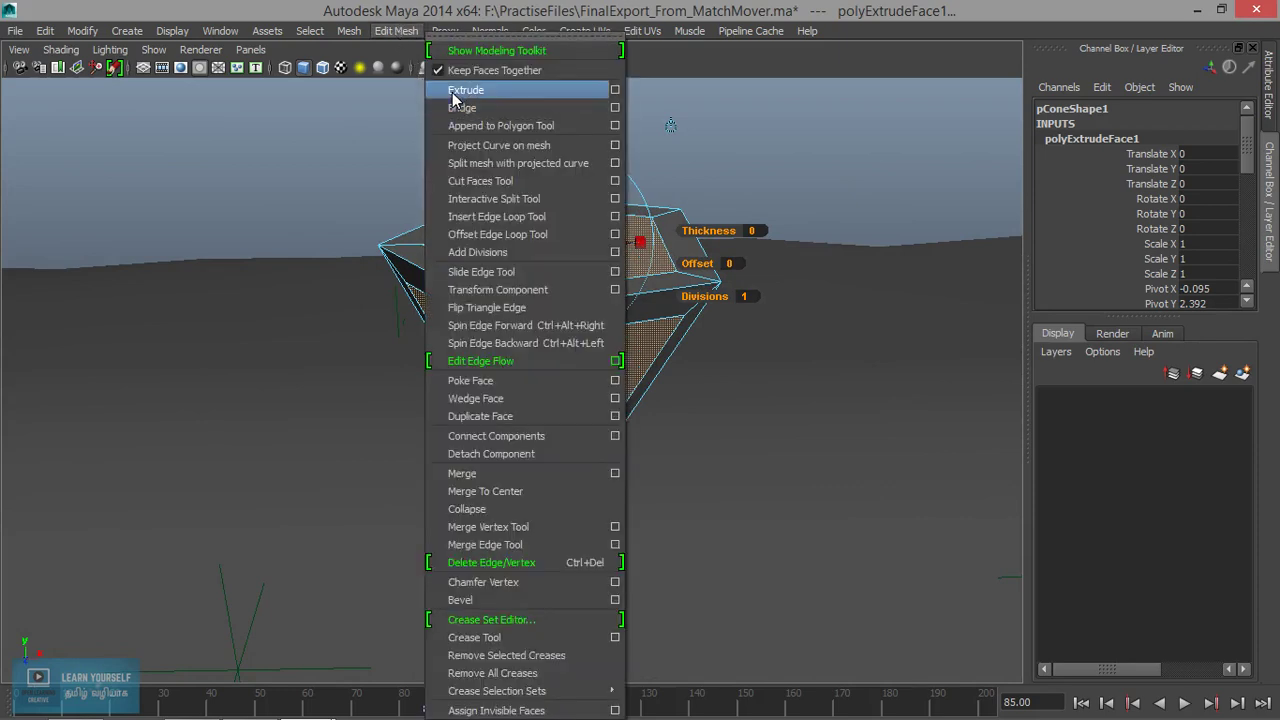
left_click(431, 88)
left_click_drag(567, 192, 563, 200)
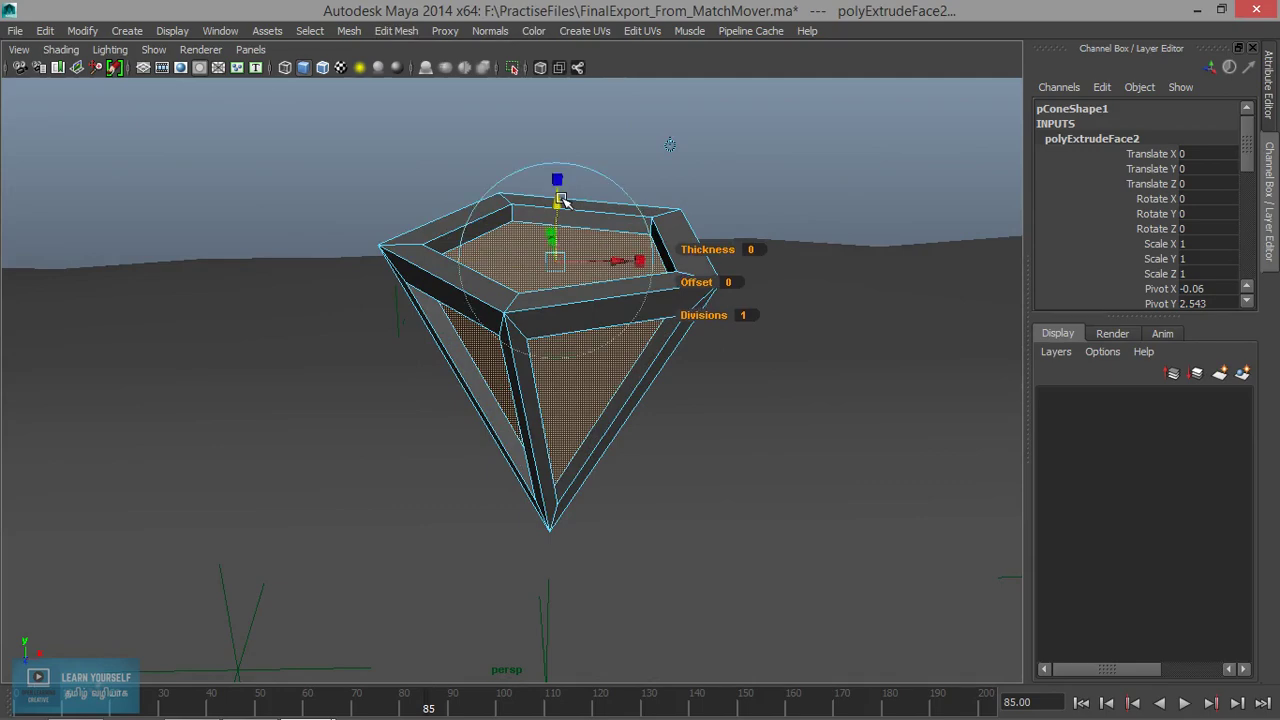
Delete the inner faces to open the frame and return to Object Mode.
key("Delete")
mouse_move(563, 200)
left_mouse_down("alt")
mouse_move(486, 329)
mouse_move(491, 294)
left_mouse_up("alt")
right_click_drag(597, 238, 690, 218)
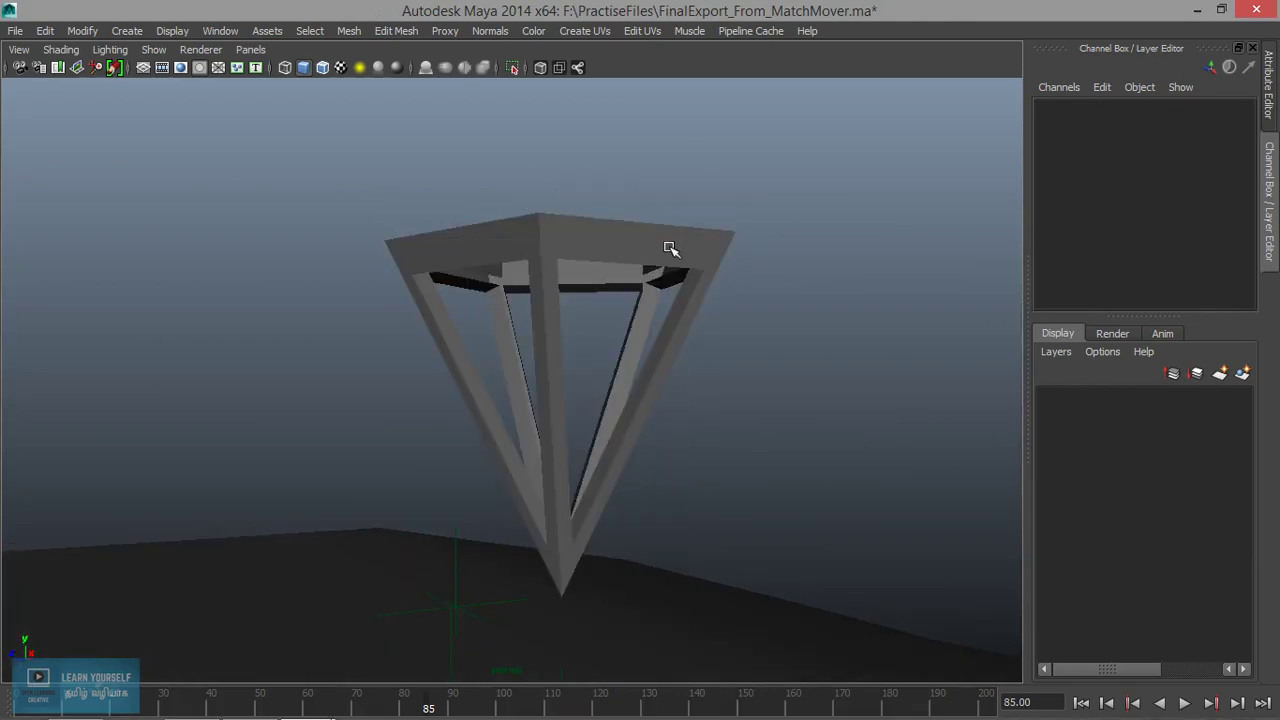
left_click(664, 265)
mouse_move(566, 371)
left_mouse_down("alt")
mouse_move(623, 434)
mouse_move(694, 443)
mouse_move(506, 431)
mouse_move(640, 426)
mouse_move(503, 526)
mouse_move(503, 491)
mouse_move(553, 471)
mouse_move(666, 583)
mouse_move(603, 409)
mouse_move(532, 458)
mouse_move(571, 426)
mouse_move(571, 451)
mouse_move(637, 467)
mouse_move(654, 446)
mouse_move(607, 453)
left_mouse_up("alt")
scroll(694, 443, "down", 5)
scroll(516, 448, "up", 5)
Set the ground plane pPlane1's Translate Y to 0.
left_click(664, 585)
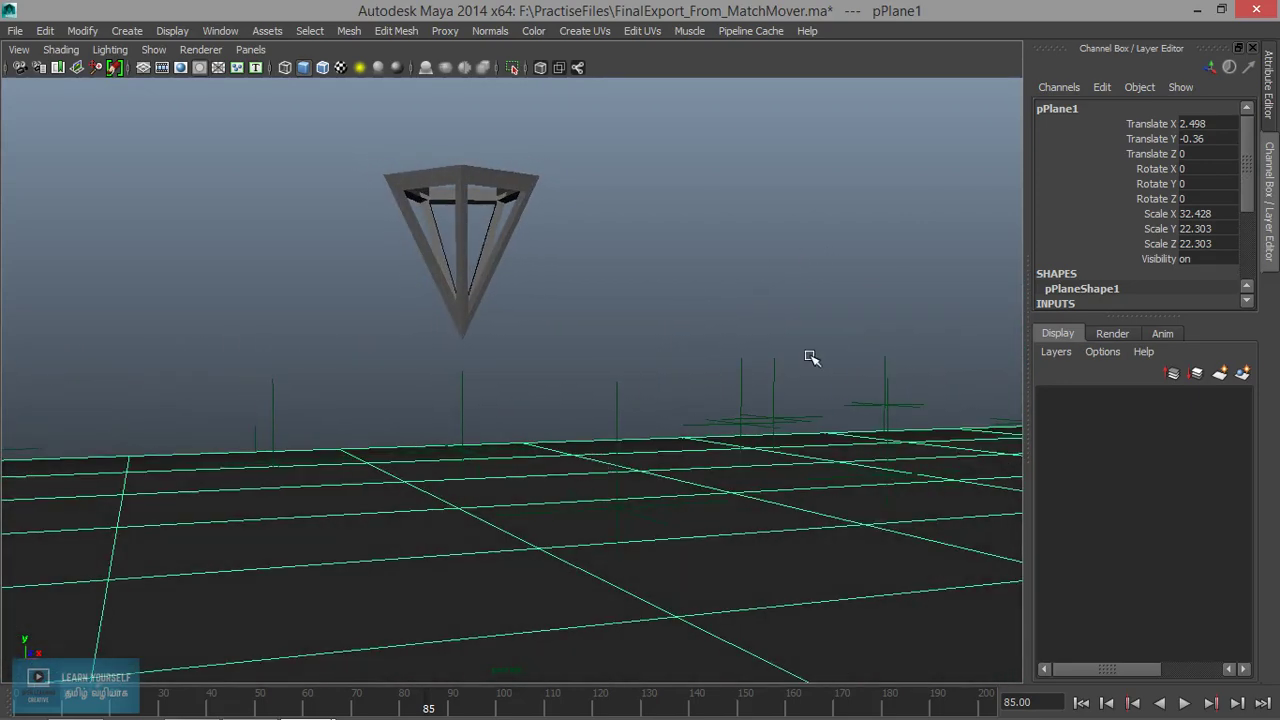
left_click(537, 515)
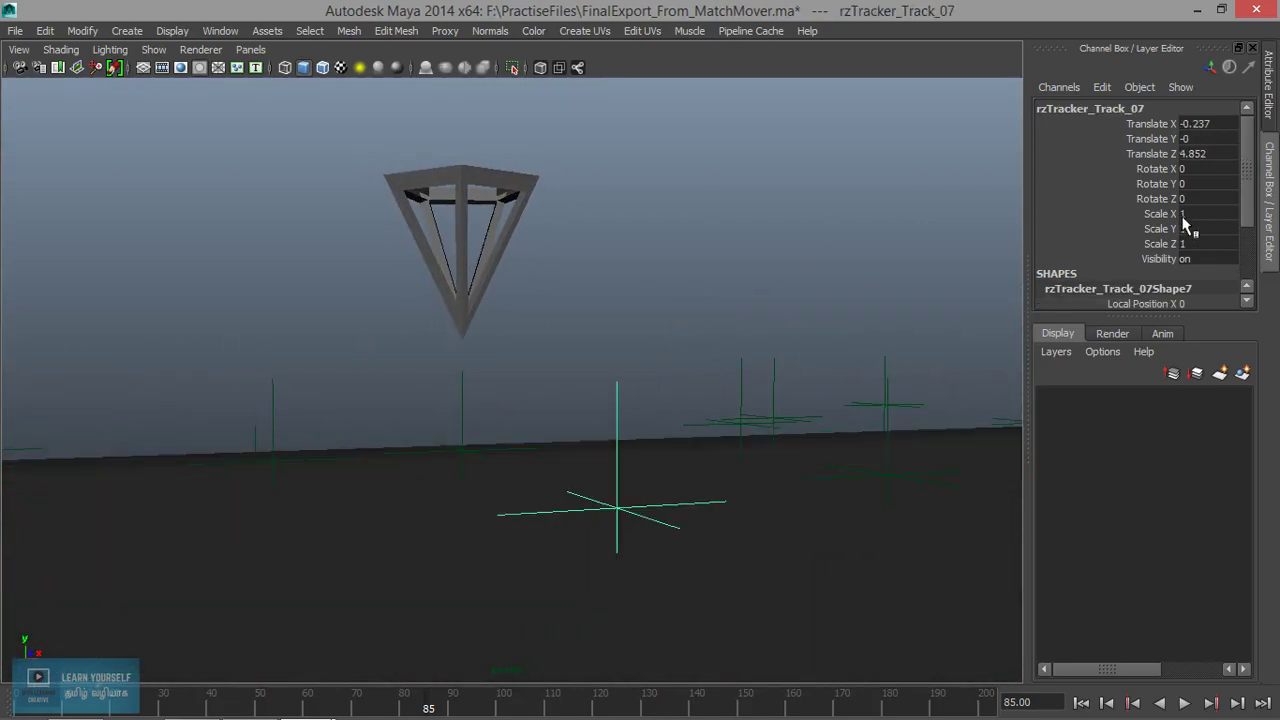
left_click(495, 584)
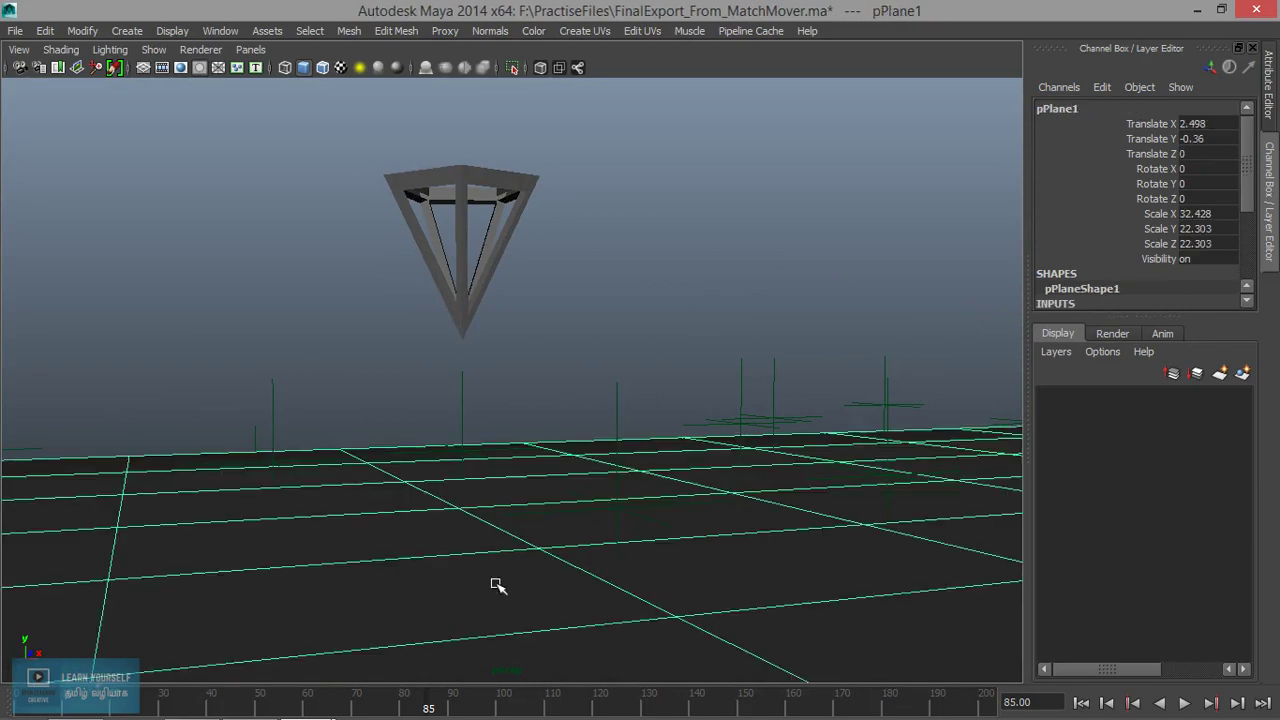
double_click(1213, 139)
type("0")
key("Return")
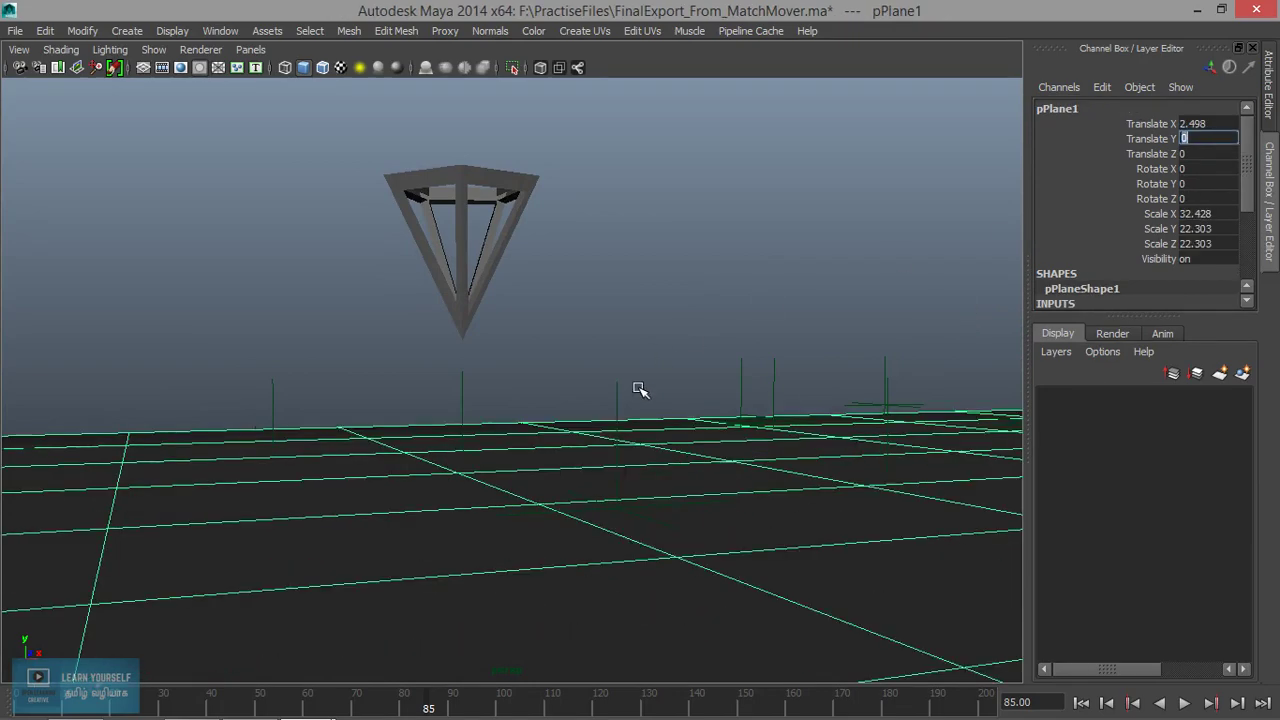
mouse_move(640, 389)
left_mouse_down("alt")
mouse_move(575, 449)
mouse_move(586, 423)
mouse_move(563, 417)
mouse_move(543, 465)
mouse_move(549, 491)
left_mouse_up("alt")
right_click_drag(549, 383, 637, 416, "alt")
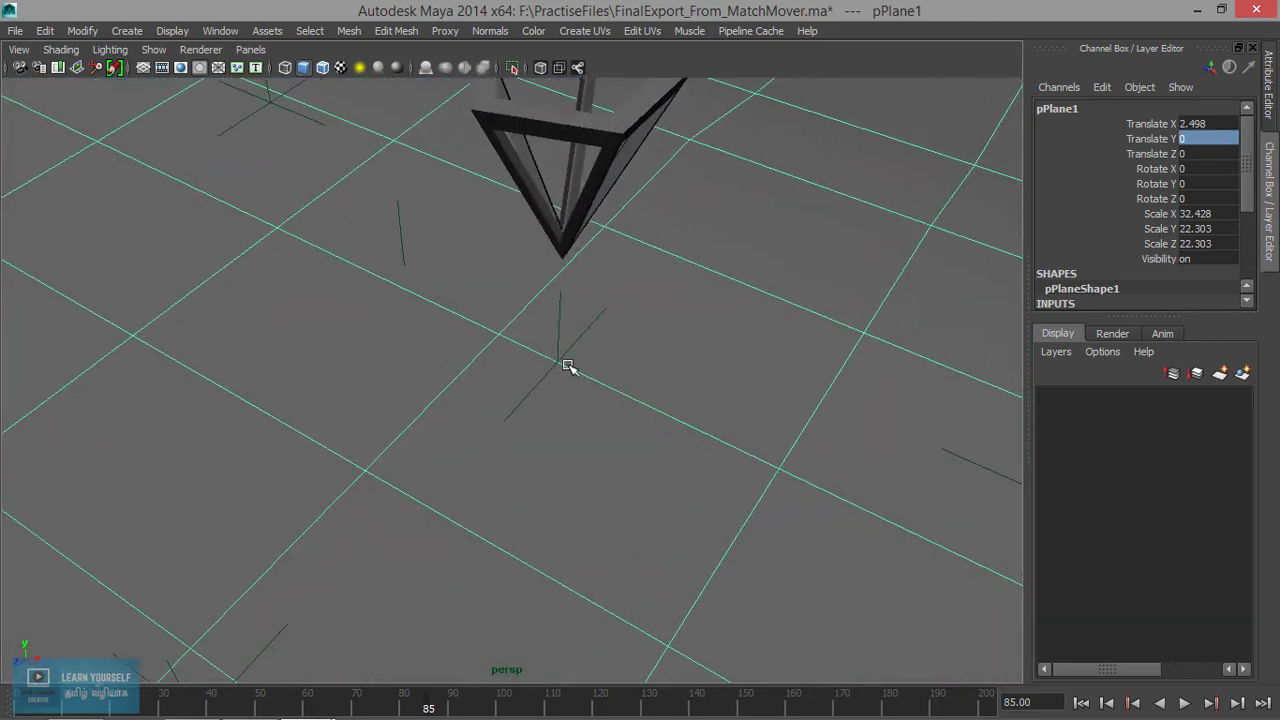
Move pCone1's pivot down to the frame's lower tip.
left_click(596, 193)
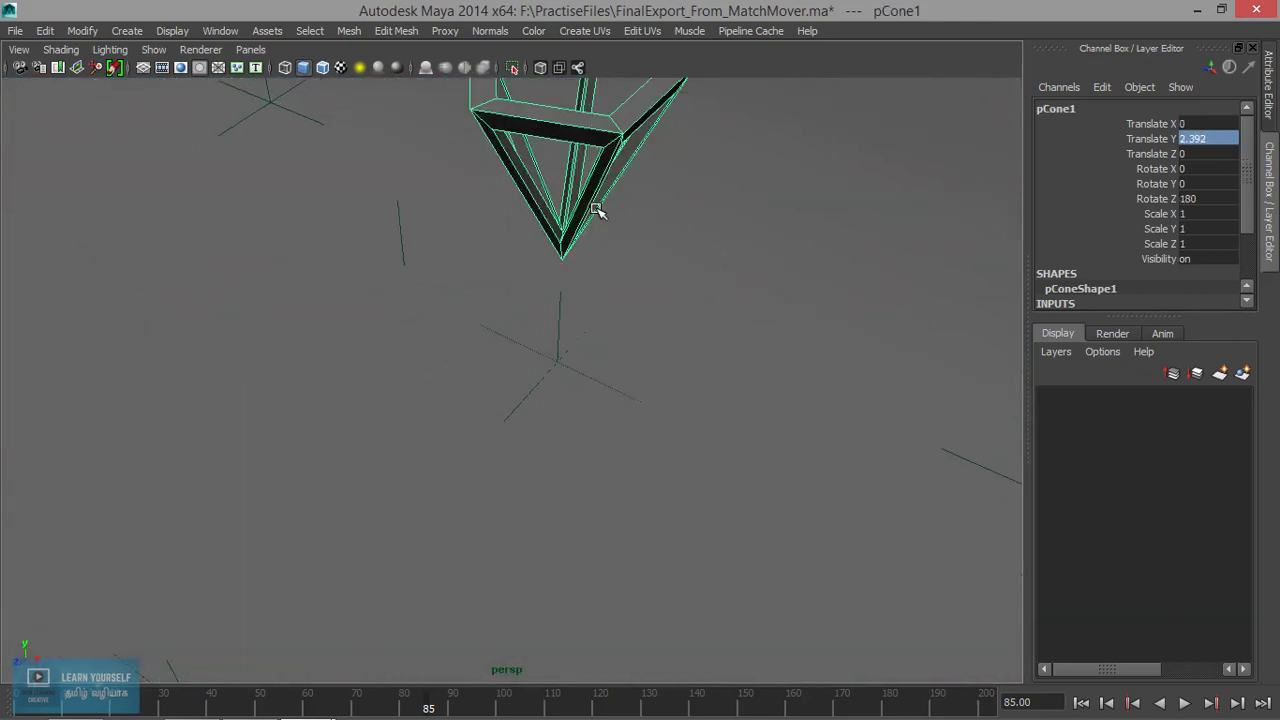
mouse_move(563, 283)
left_mouse_down("alt")
mouse_move(567, 212)
mouse_move(606, 288)
mouse_move(632, 223)
left_mouse_up("alt")
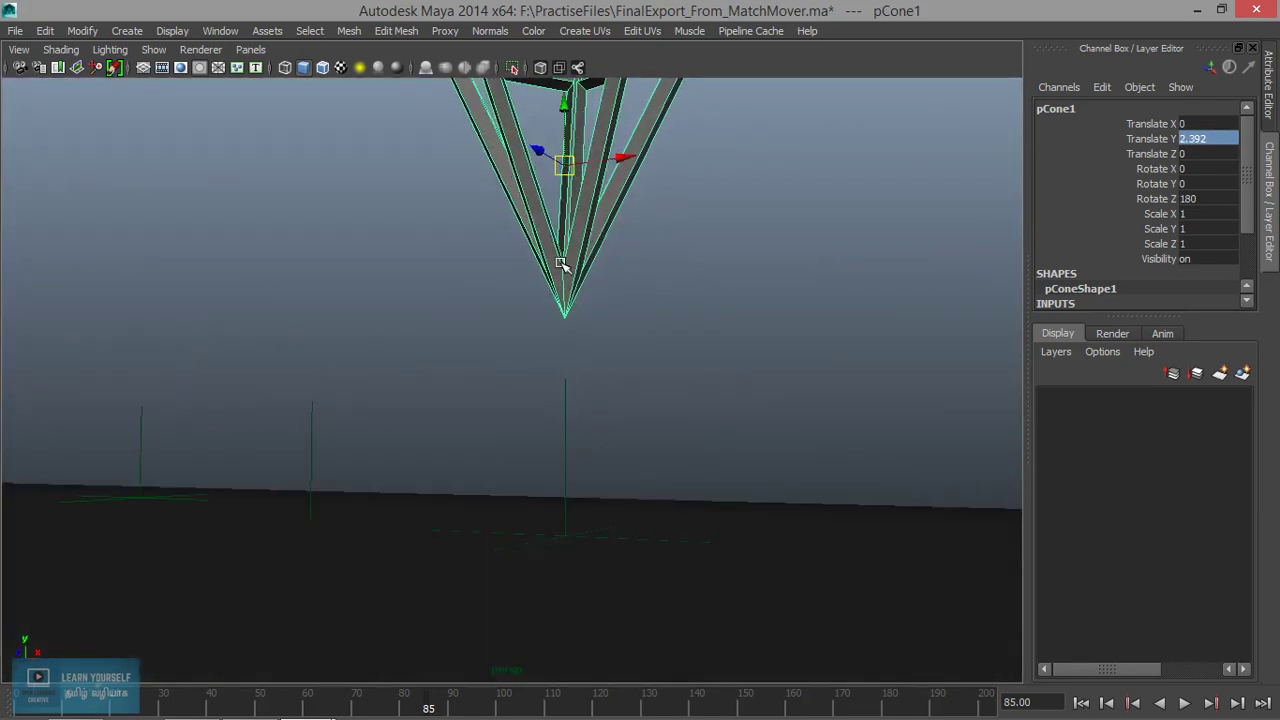
key("d")
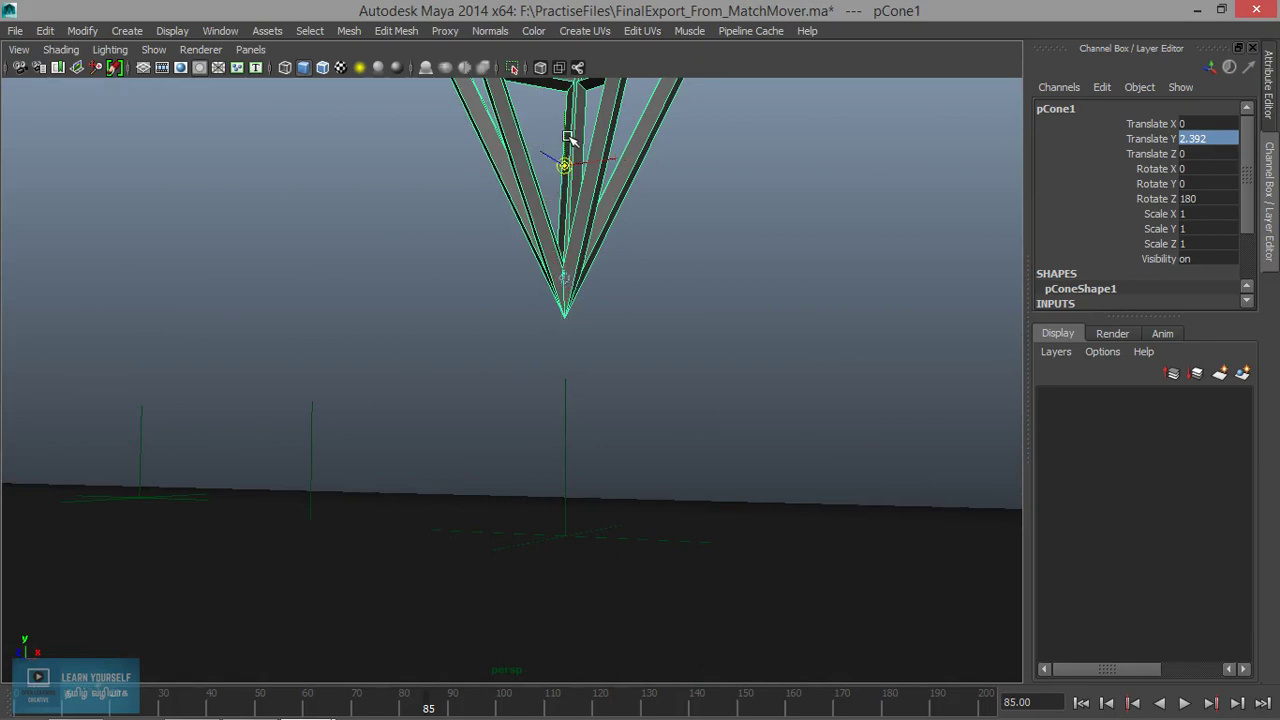
left_click_drag(566, 160, 565, 317)
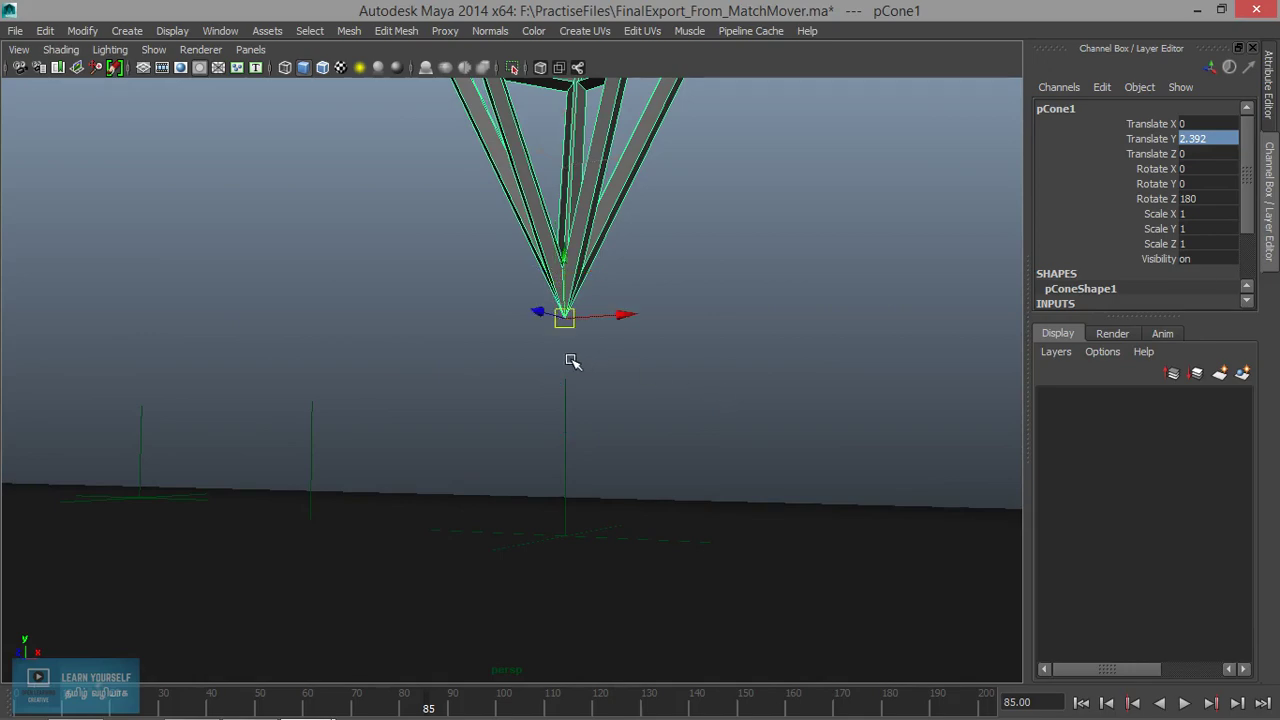
scroll(572, 361, "down", 3)
key("alt+b")
mouse_move(580, 394)
left_mouse_down("alt")
mouse_move(651, 451)
mouse_move(491, 334)
mouse_move(620, 369)
mouse_move(711, 606)
mouse_move(666, 546)
mouse_move(658, 492)
left_mouse_up("alt")
key("alt+b")
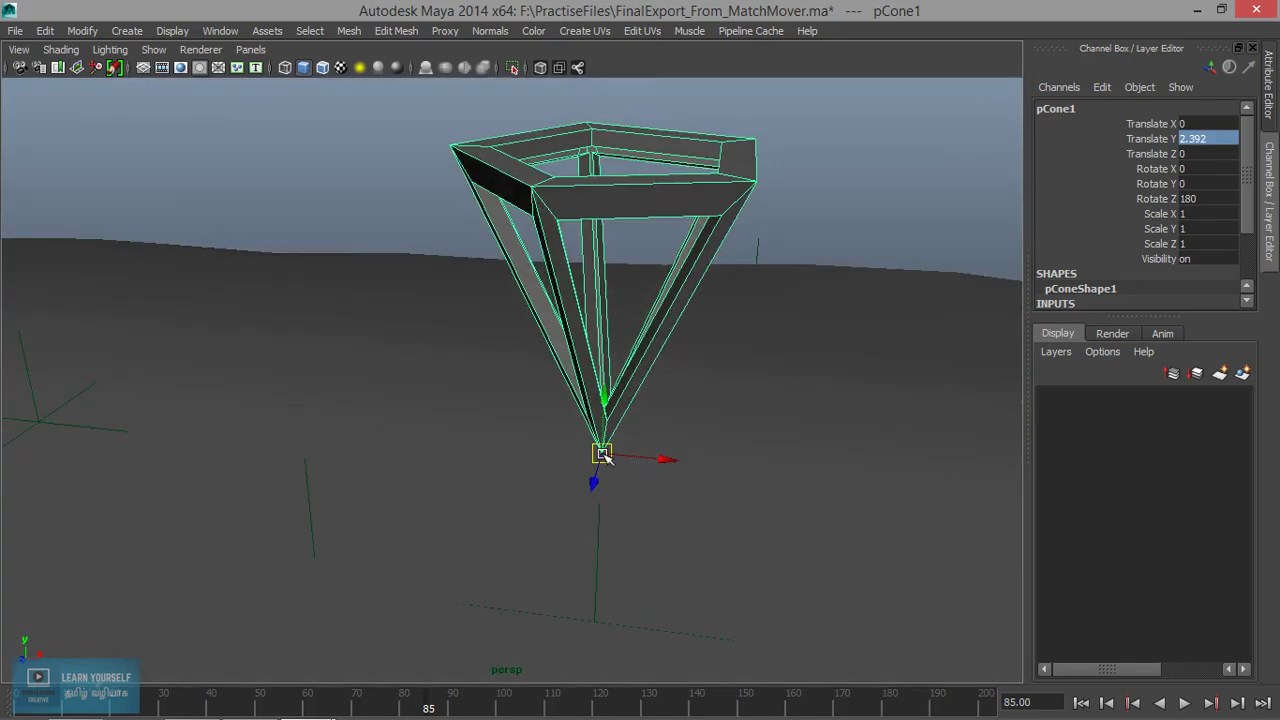
Put pPlane1 on a new display layer, layer1, enable textured display, and select pCone1.
left_click(737, 438)
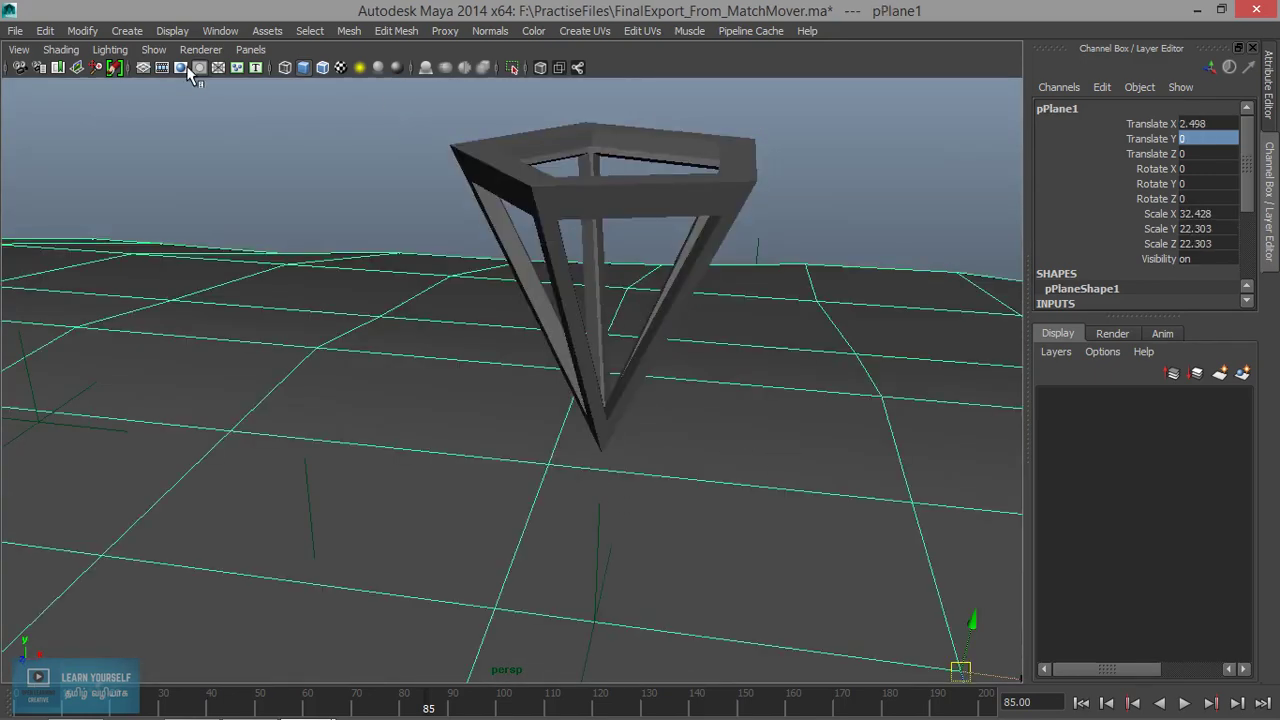
left_click(1244, 373)
key("6")
scroll(709, 463, "down", 3)
scroll(716, 483, "down", 2)
scroll(716, 483, "down", 2)
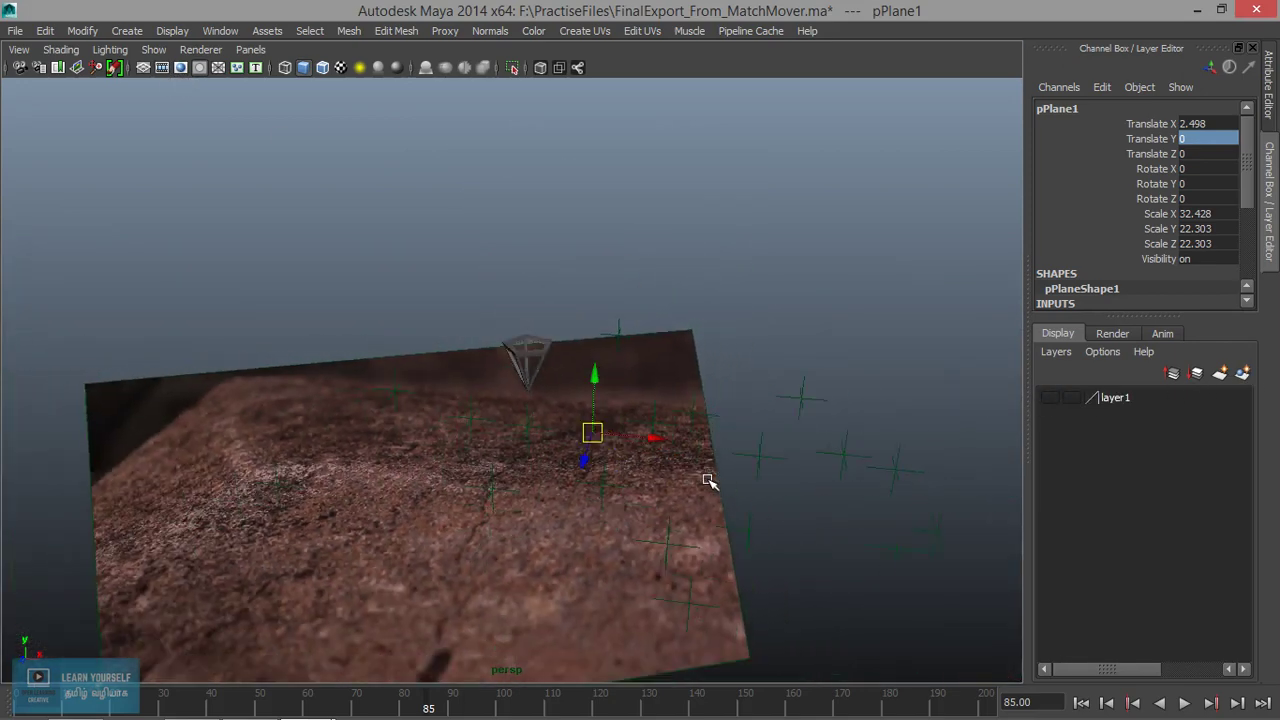
left_click_drag(585, 478, 565, 468, "alt")
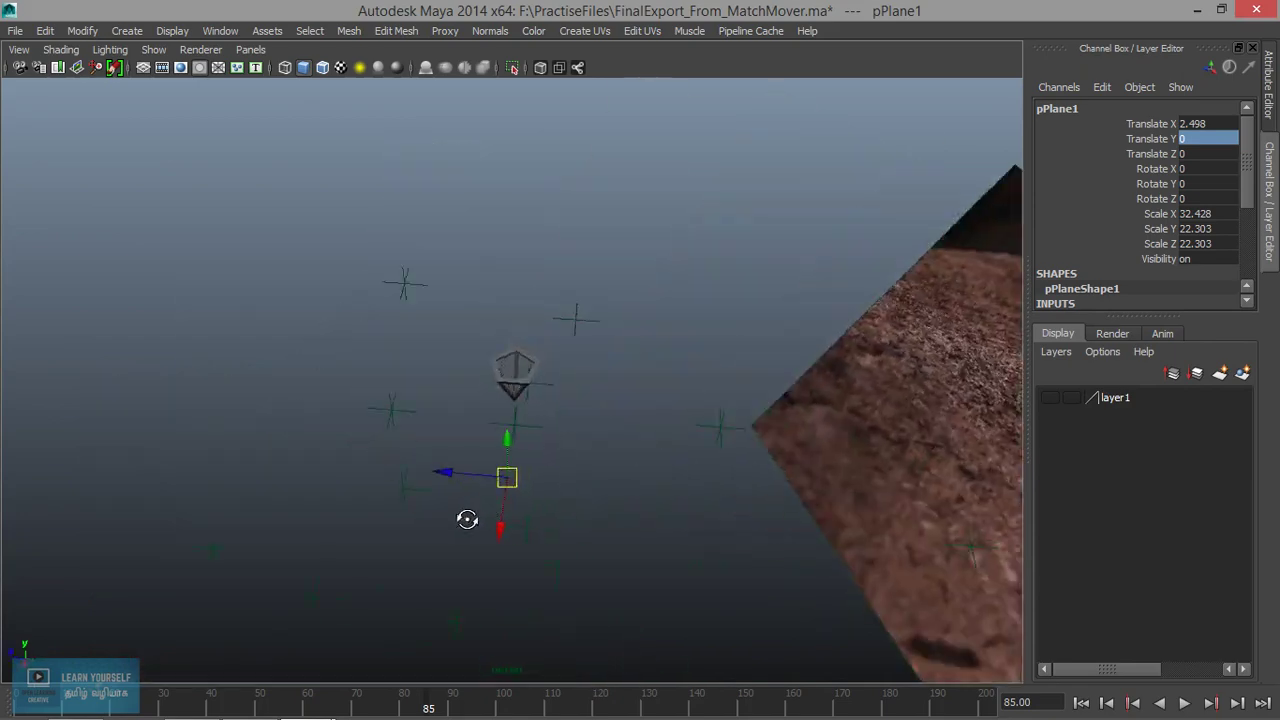
left_click(510, 402)
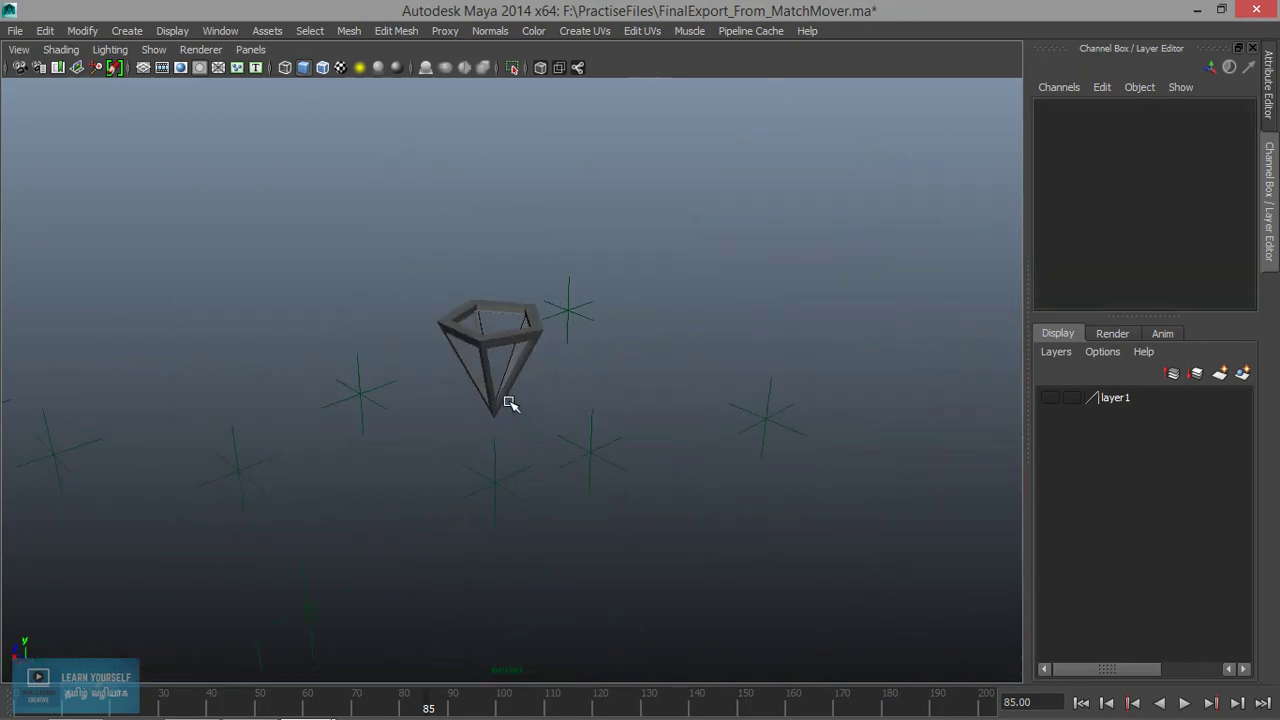
left_click(508, 400)
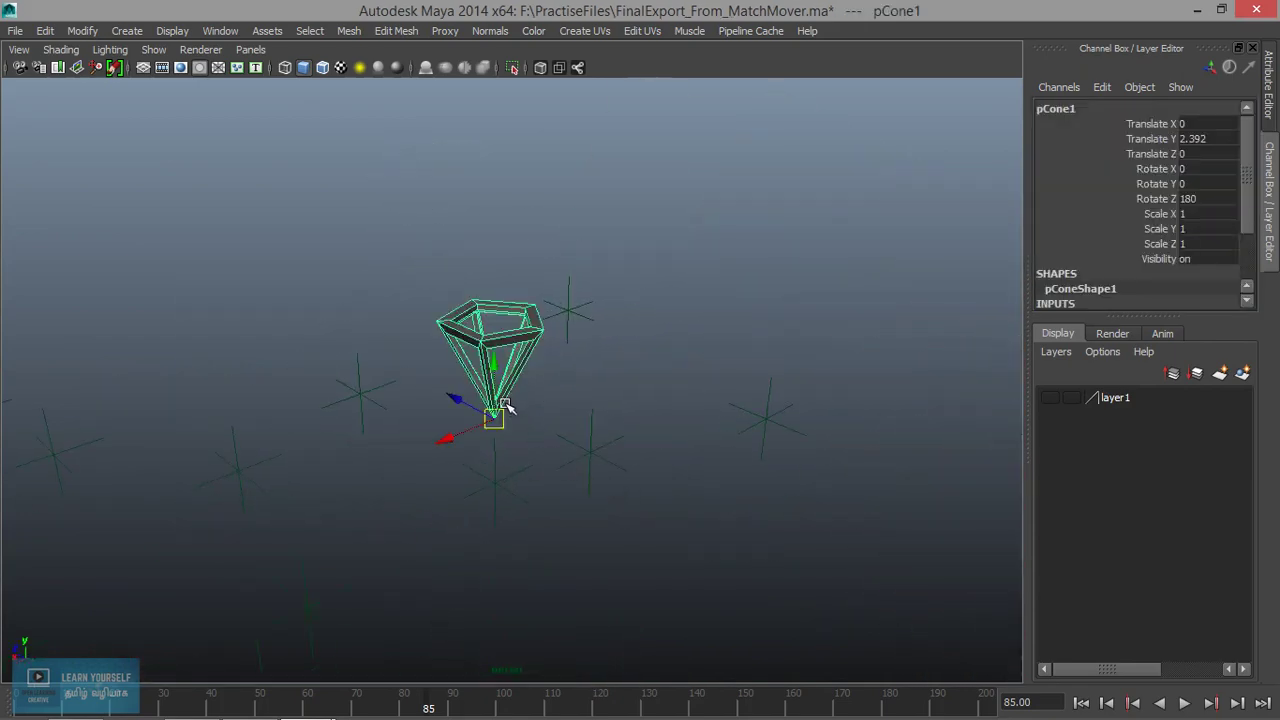
Lower pCone1 to height 1 and duplicate it twice, tilting each copy.
mouse_move(497, 419)
left_mouse_down()
mouse_move(500, 452)
mouse_move(523, 477)
mouse_move(586, 449)
mouse_move(622, 451)
left_mouse_up()
key("ctrl+d")
key("e")
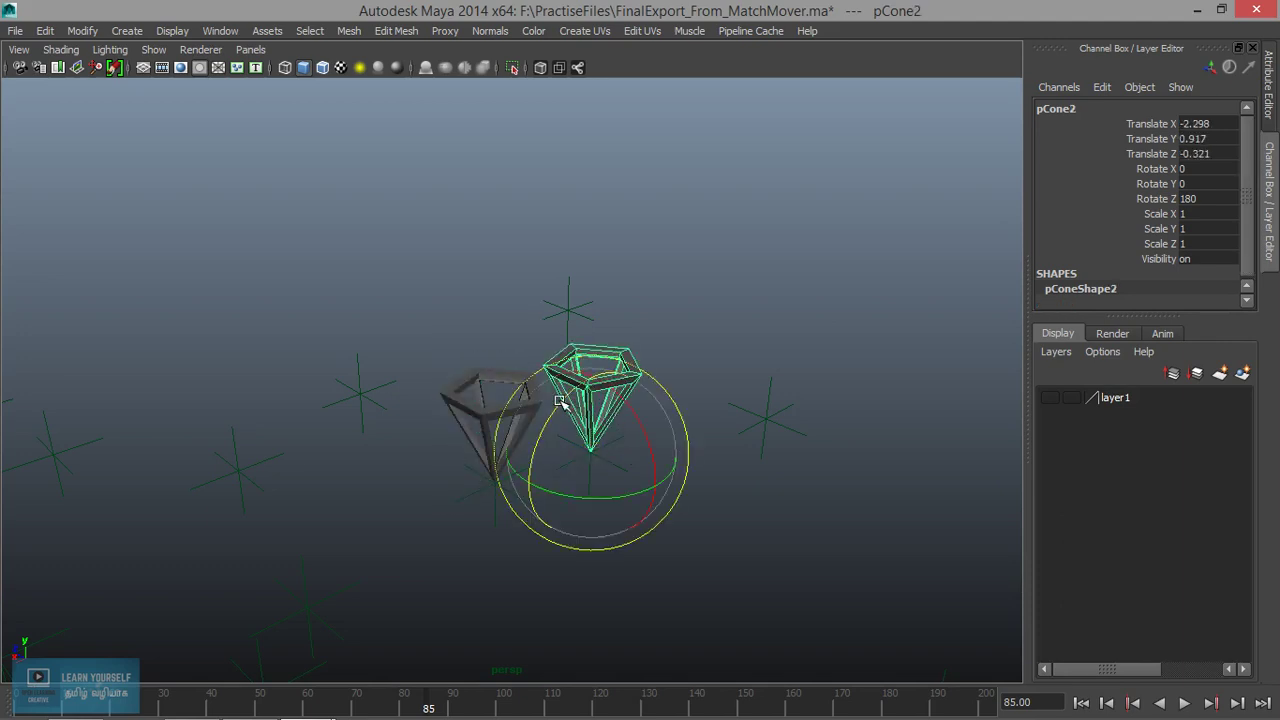
left_click_drag(566, 403, 594, 452)
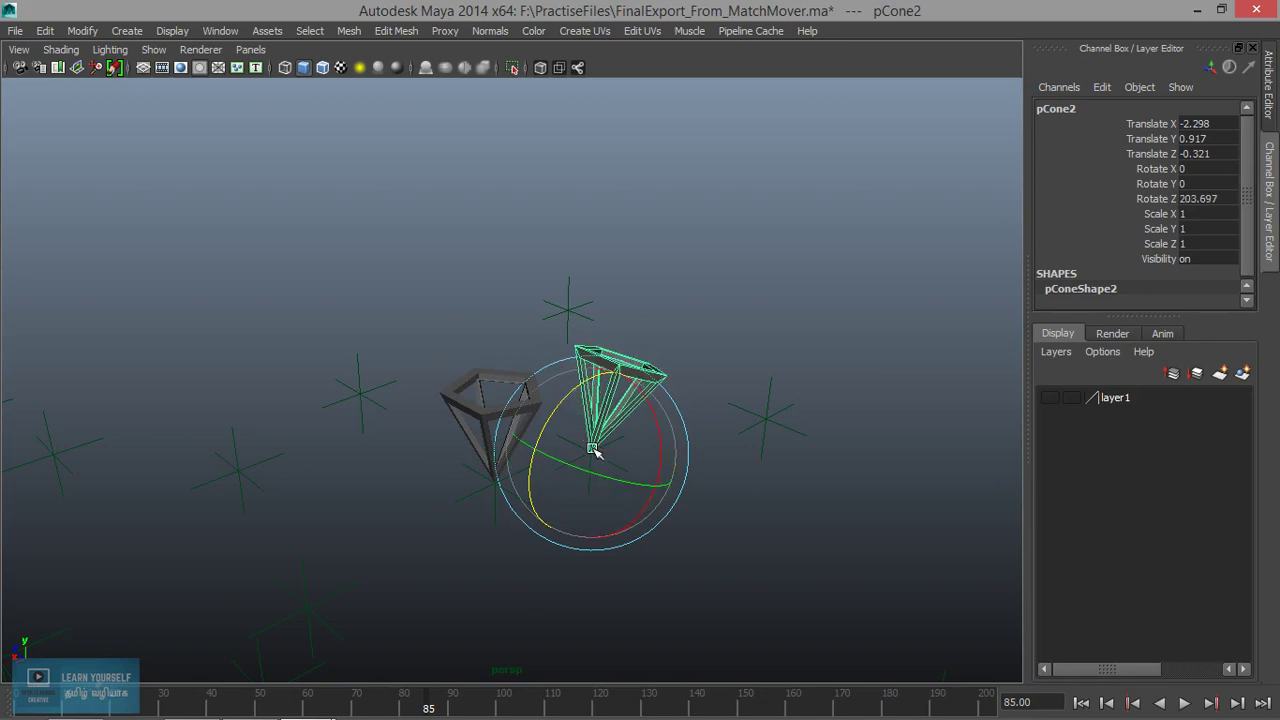
key("ctrl+d")
left_click_drag(592, 455, 379, 414)
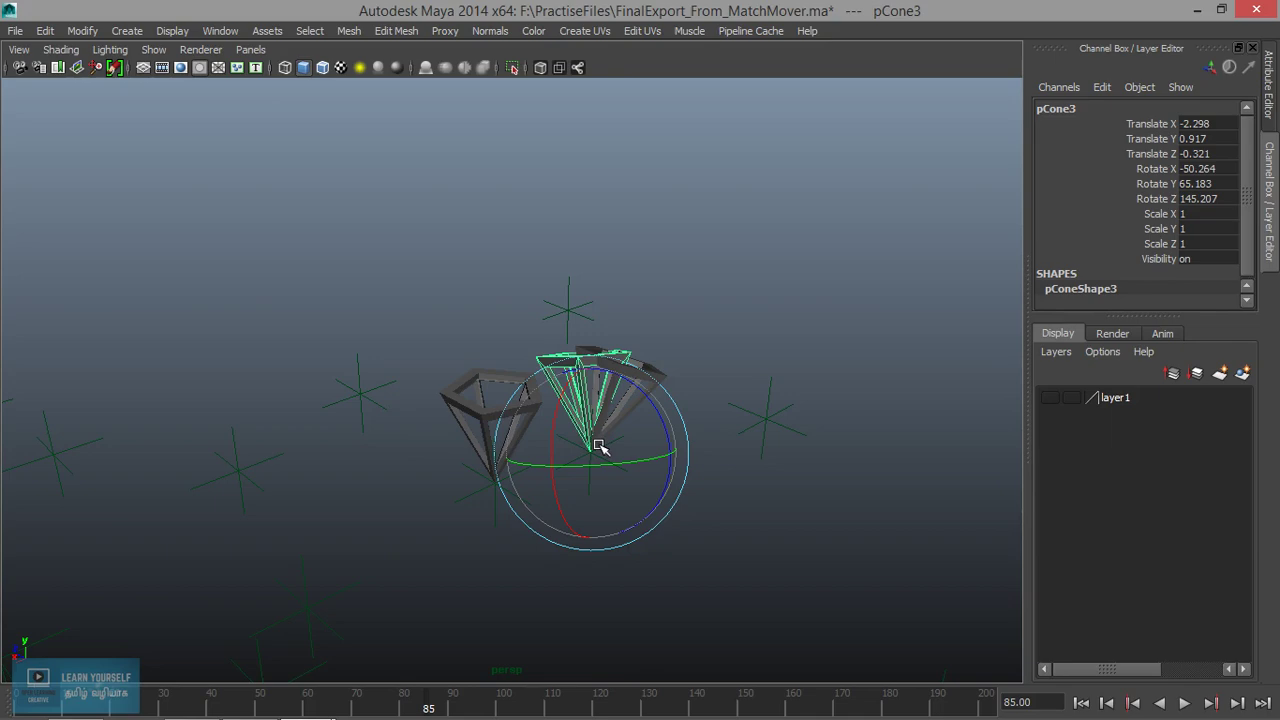
Move pCone3 to the left and rotate it more upright.
key("w")
mouse_move(592, 449)
left_mouse_down()
mouse_move(437, 448)
mouse_move(342, 430)
left_mouse_up()
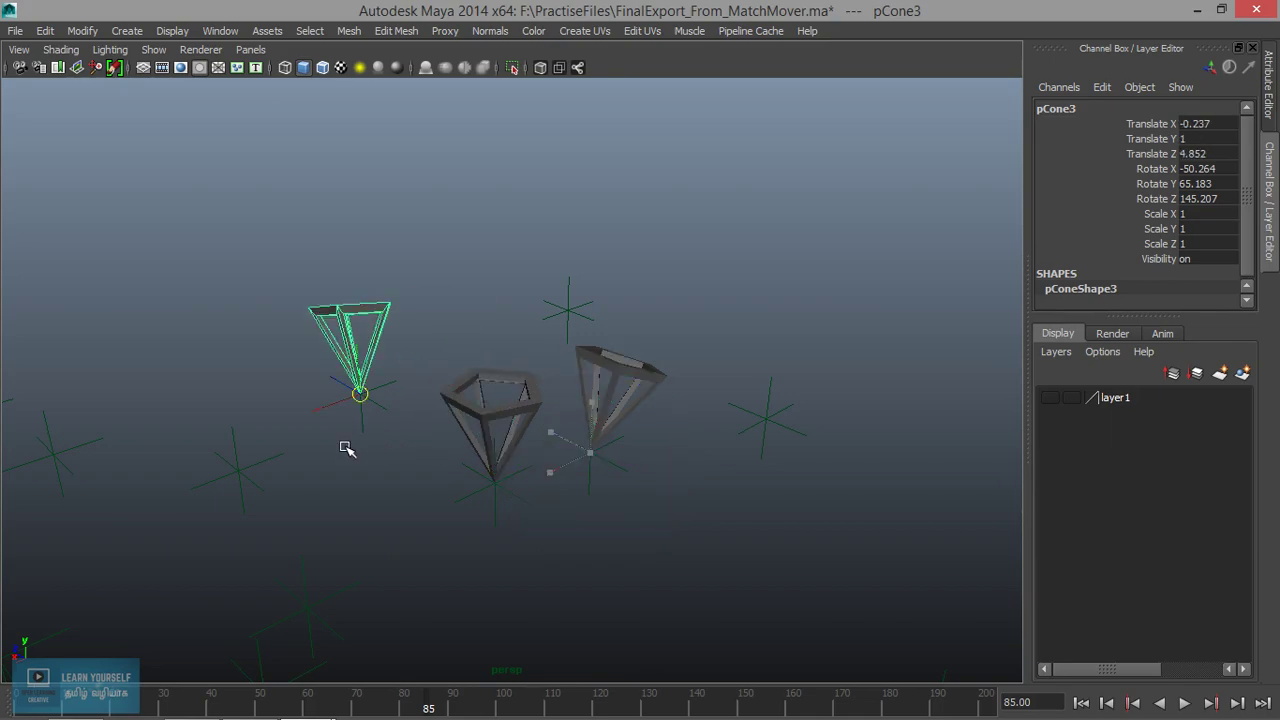
mouse_move(423, 429)
left_mouse_down("alt")
mouse_move(637, 429)
mouse_move(523, 477)
mouse_move(588, 478)
mouse_move(631, 497)
mouse_move(668, 490)
mouse_move(646, 480)
left_mouse_up("alt")
key("e")
mouse_move(586, 537)
left_mouse_down()
mouse_move(588, 500)
mouse_move(643, 514)
mouse_move(560, 514)
mouse_move(571, 514)
left_mouse_up()
Duplicate pCone3 into pCone4 and move it up and to the left.
key("ctrl+d")
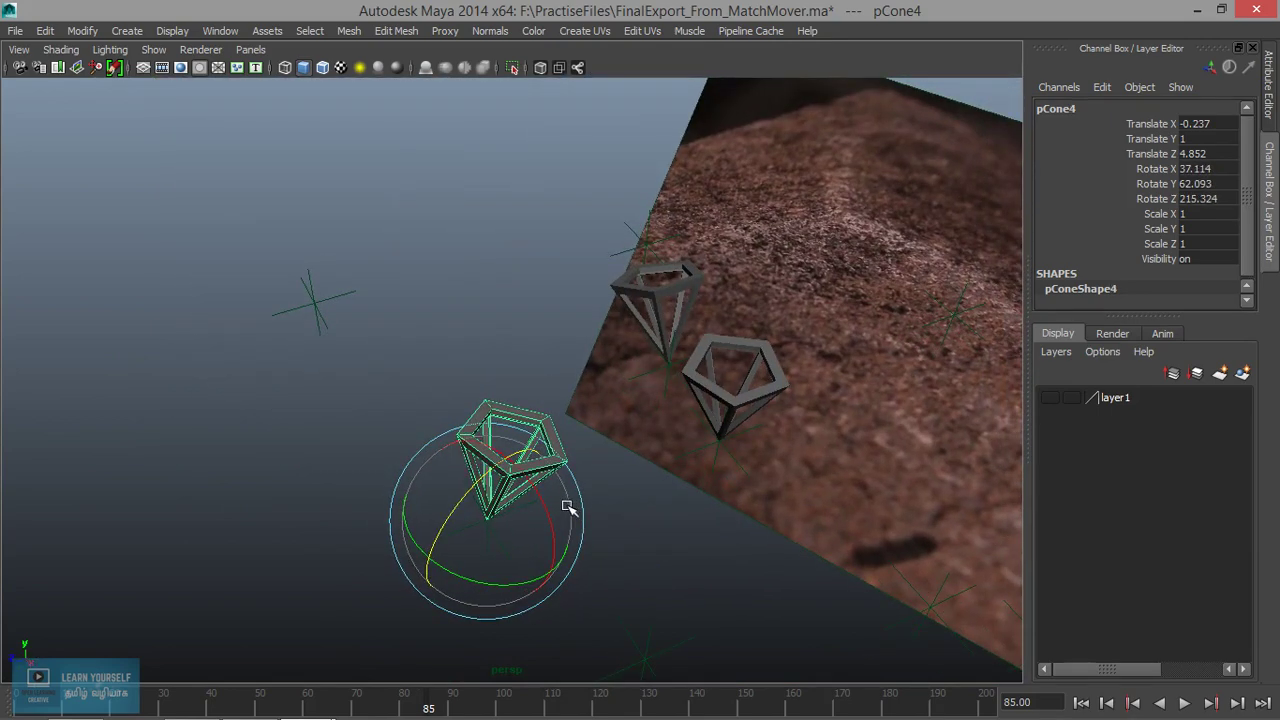
left_click_drag(491, 517, 492, 518)
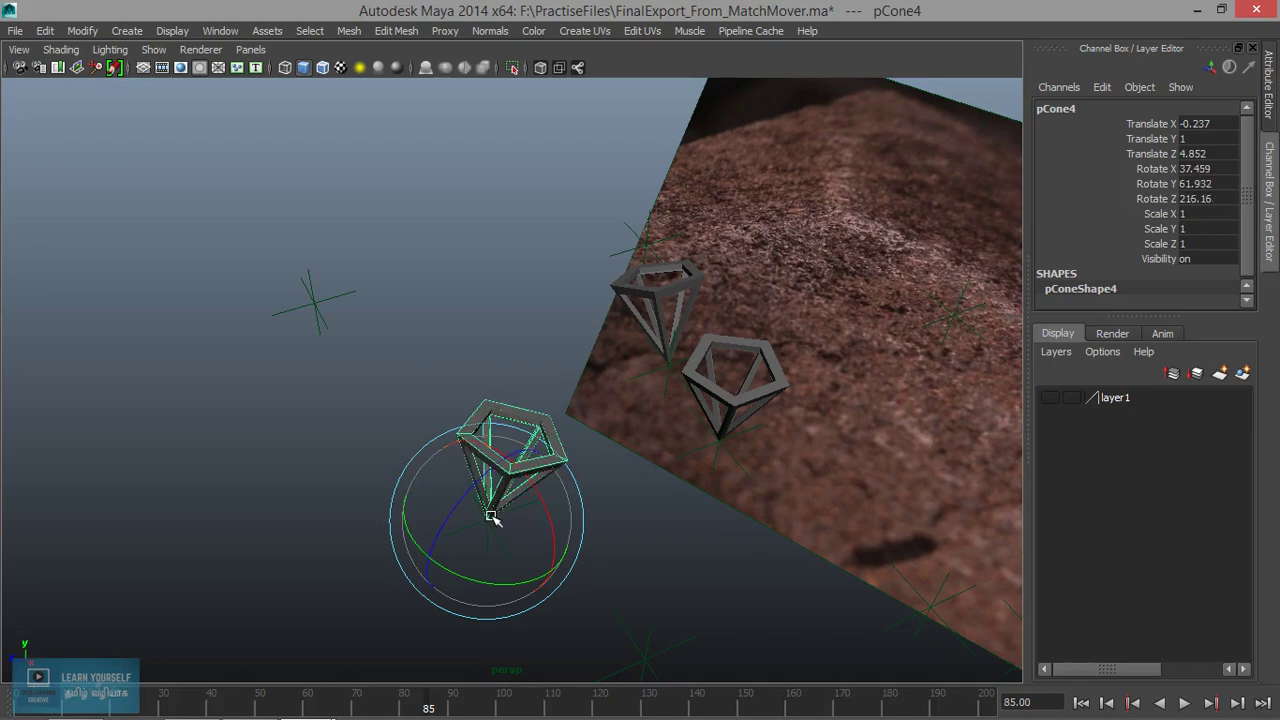
key("w")
mouse_move(486, 520)
middle_mouse_down()
mouse_move(363, 389)
mouse_move(263, 314)
middle_mouse_up()
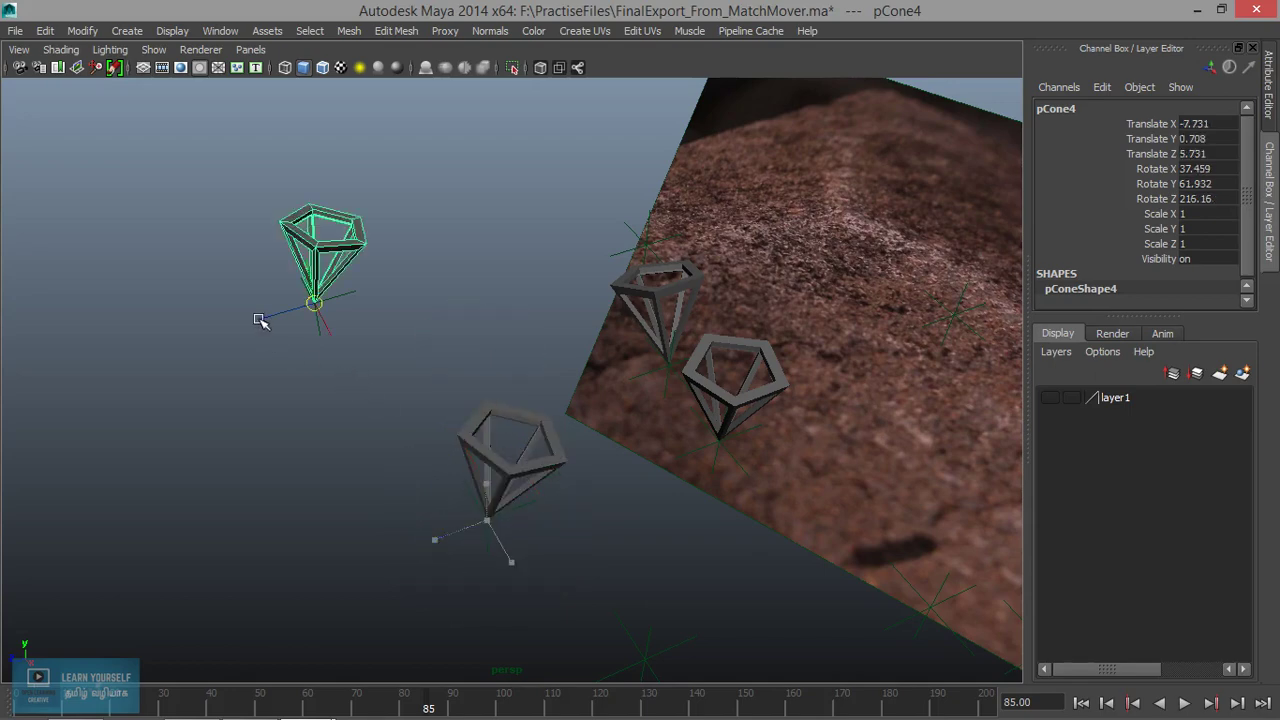
Duplicate pCone2 into a new frame moved up and to the right.
left_click_drag(471, 377, 435, 366, "alt")
left_click(502, 470)
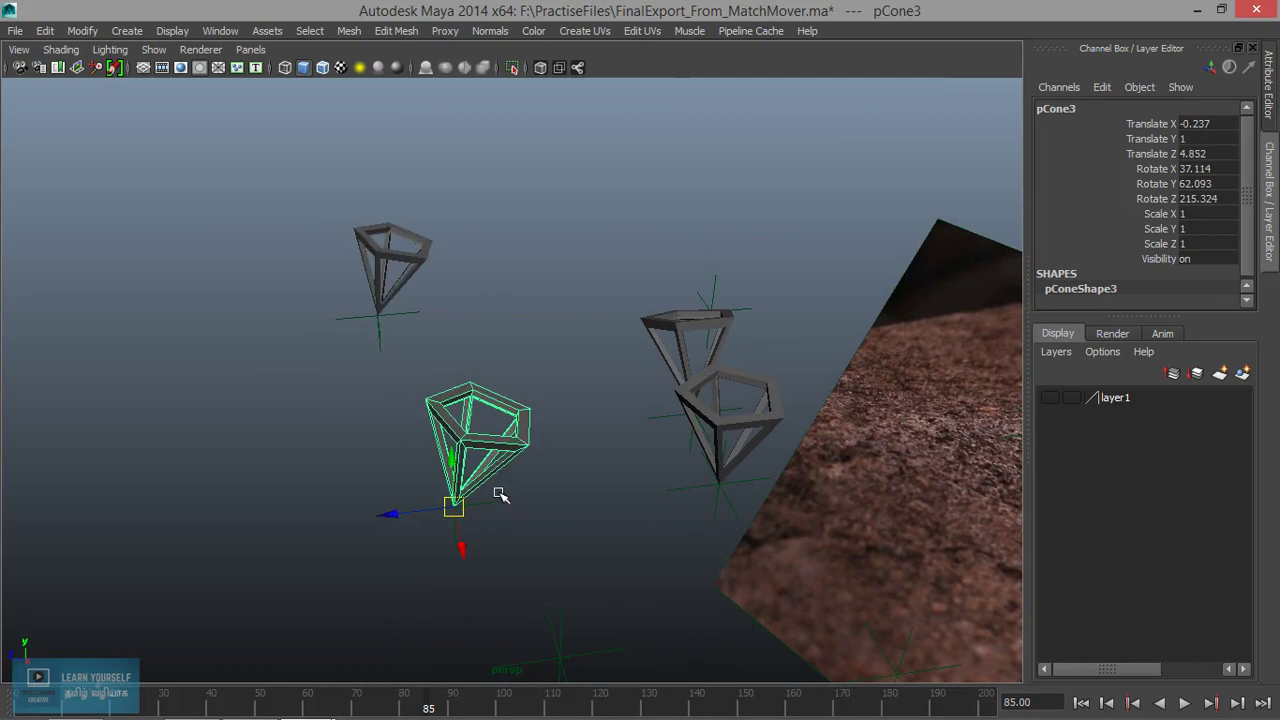
left_click_drag(565, 491, 529, 537, "alt")
left_click(737, 357)
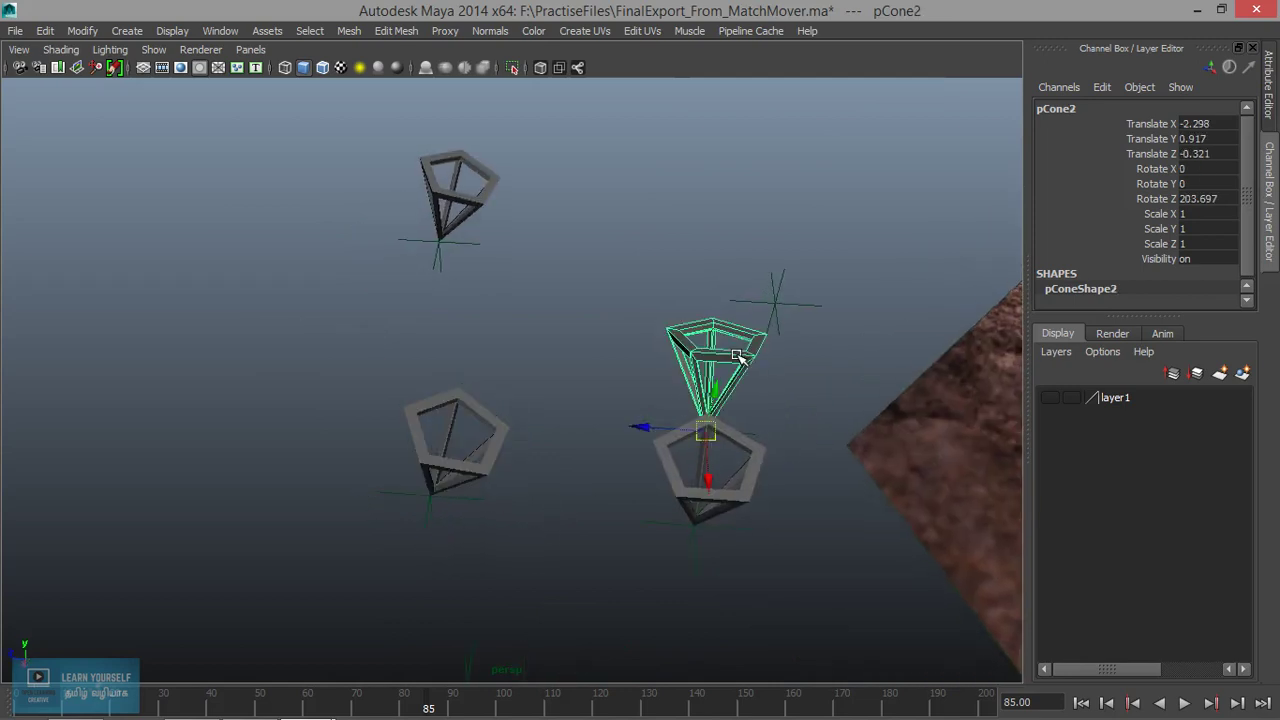
key("ctrl+d")
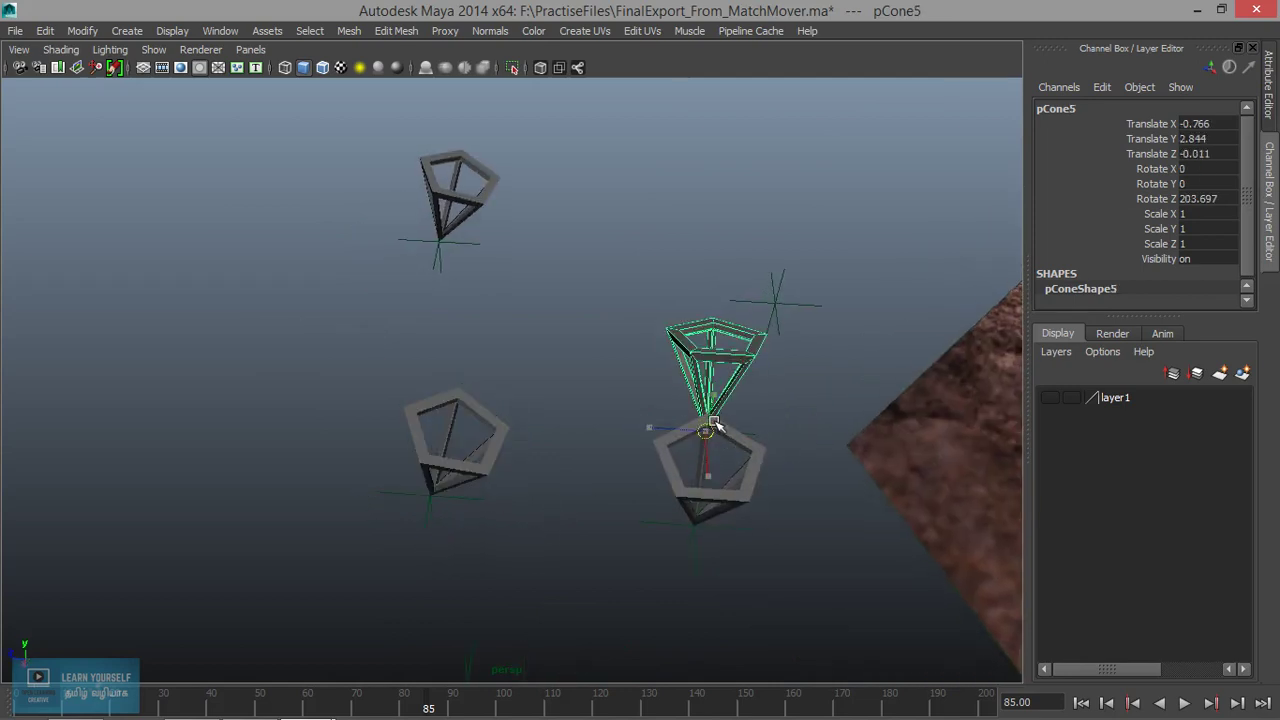
mouse_move(706, 434)
left_mouse_down()
mouse_move(775, 304)
mouse_move(815, 405)
left_mouse_up()
Move the overlapping duplicate pCone6 up and to the right and rotate it.
key("e")
mouse_move(803, 522)
left_mouse_down("alt")
mouse_move(937, 514)
mouse_move(908, 537)
mouse_move(766, 526)
mouse_move(761, 504)
mouse_move(612, 472)
left_mouse_up("alt")
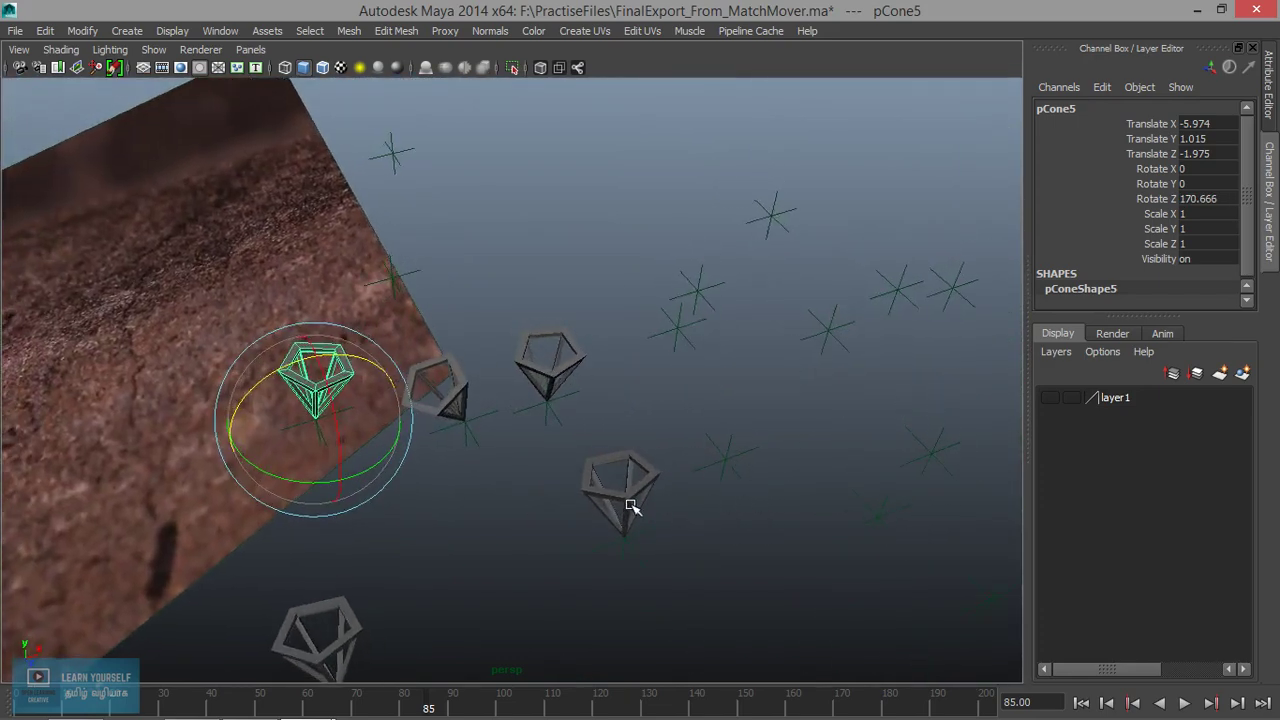
left_click(648, 512)
left_click(664, 522)
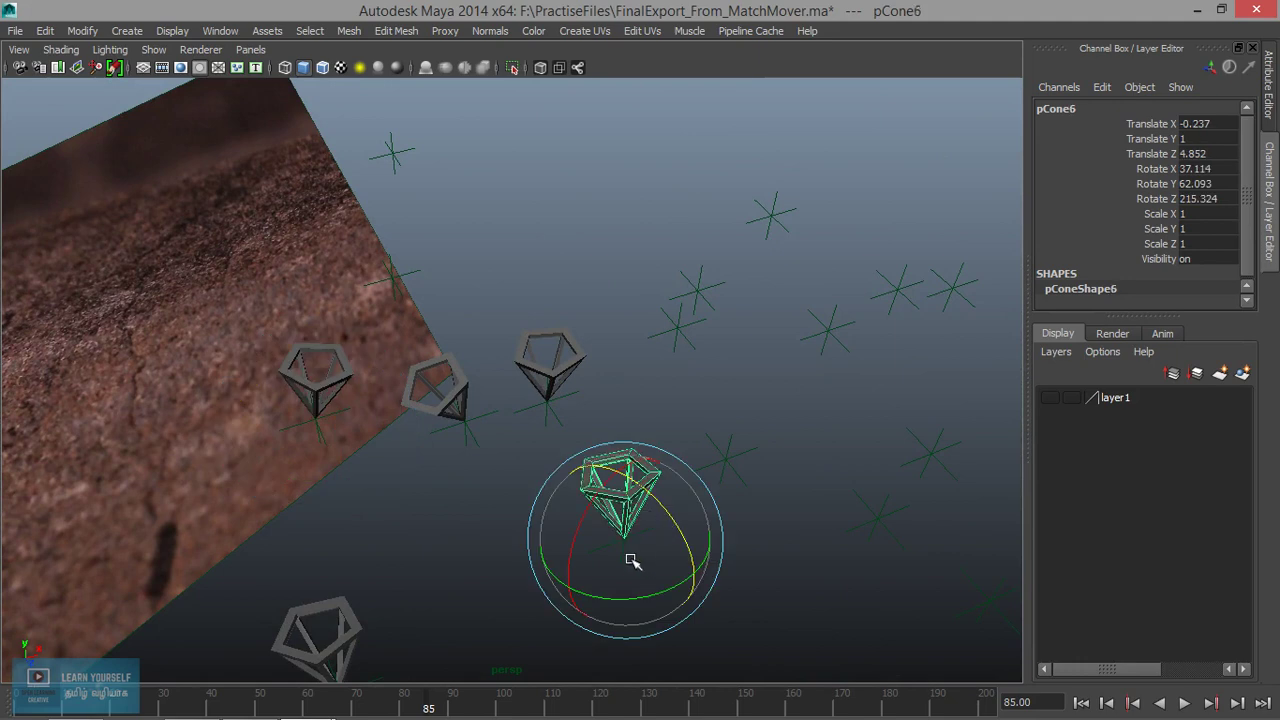
key("w")
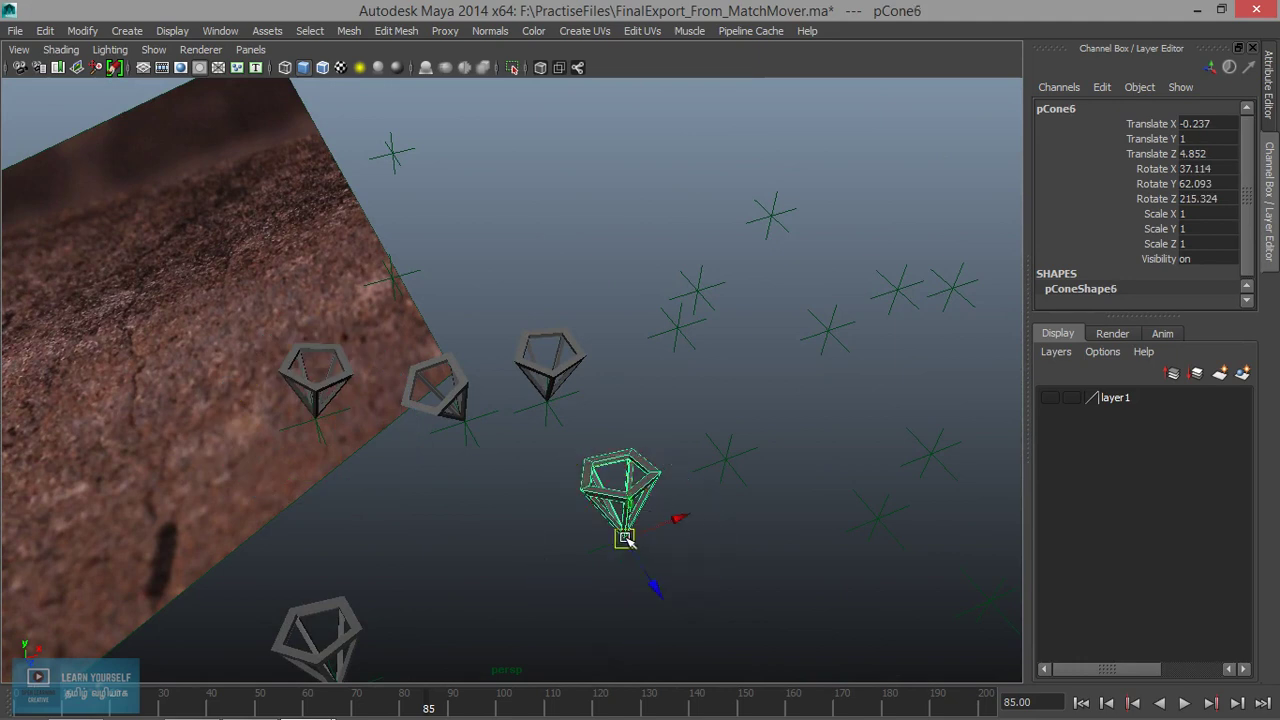
mouse_move(626, 538)
left_mouse_down()
mouse_move(734, 477)
mouse_move(629, 549)
mouse_move(554, 523)
left_mouse_up()
key("e")
mouse_move(548, 432)
left_mouse_down()
mouse_move(538, 460)
mouse_move(528, 456)
mouse_move(620, 494)
mouse_move(569, 480)
left_mouse_up()
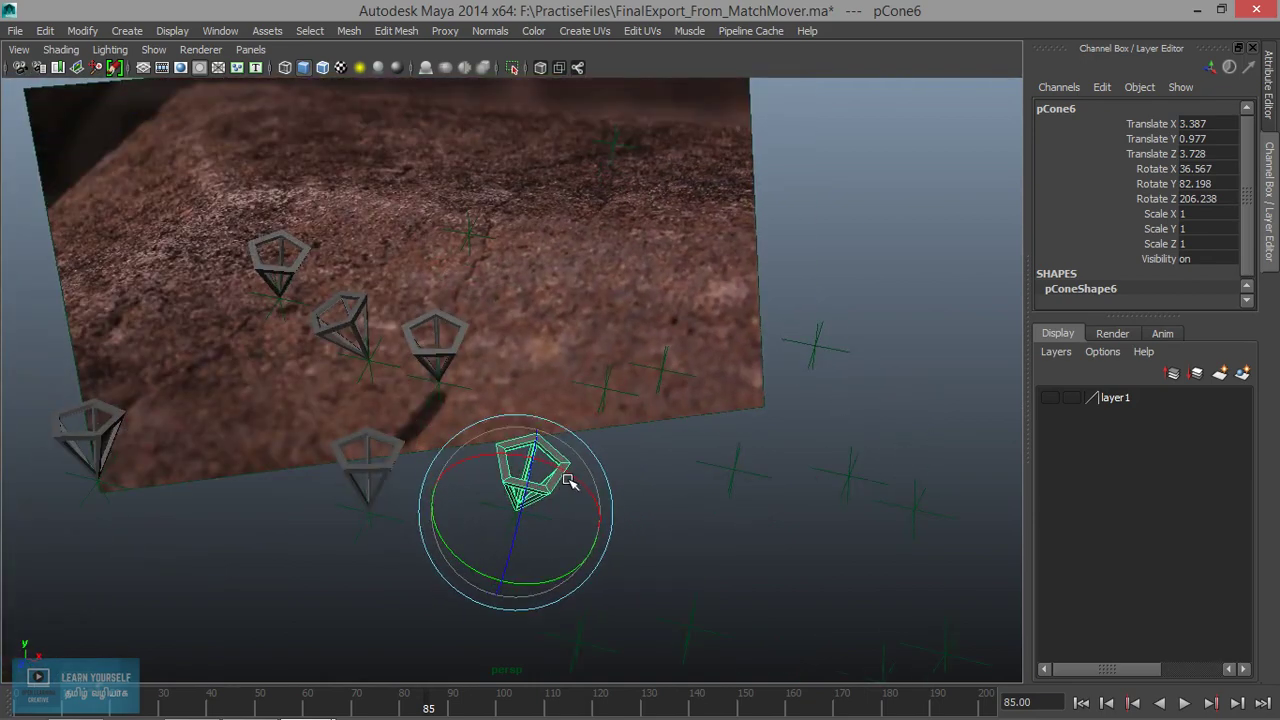
Duplicate pCone6 into pCone7 on the rock plane, then add another copy to the left.
key("ctrl+d")
key("w")
mouse_move(514, 511)
left_mouse_down()
mouse_move(590, 392)
mouse_move(589, 457)
mouse_move(883, 434)
mouse_move(733, 490)
mouse_move(666, 491)
left_mouse_up()
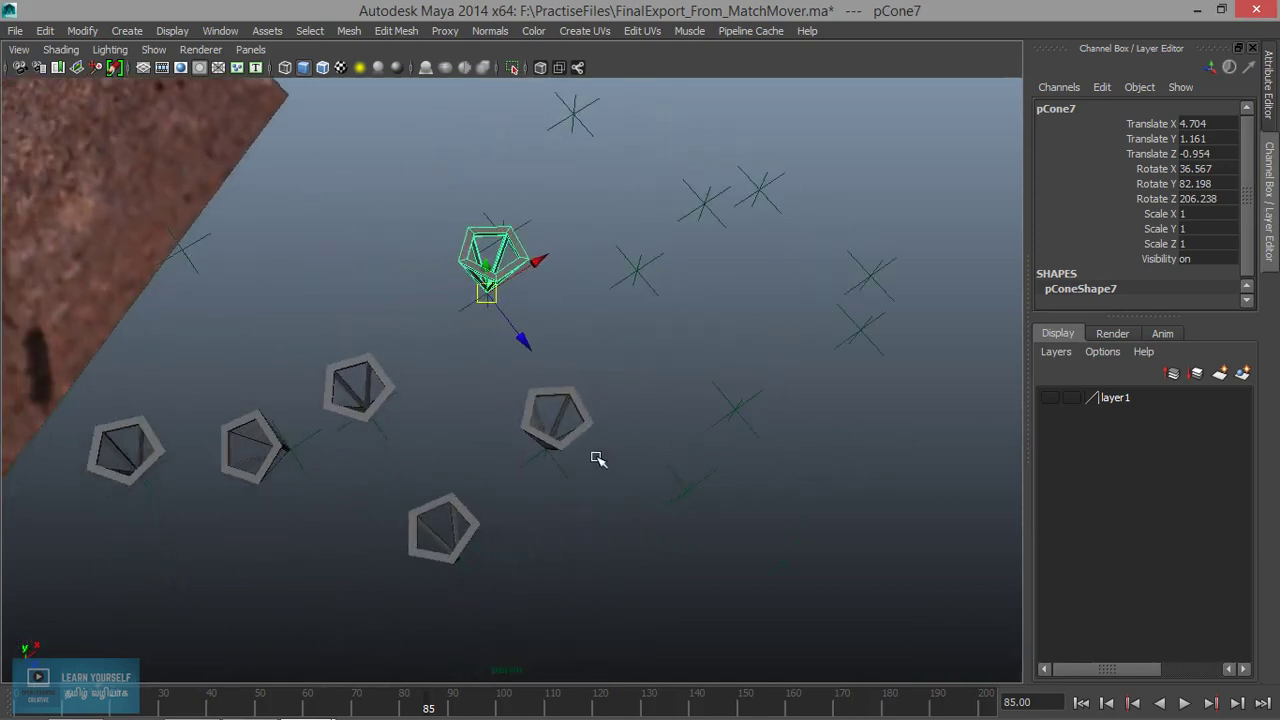
key("ctrl+d")
mouse_move(480, 437)
left_mouse_down("alt")
mouse_move(683, 551)
mouse_move(666, 410)
left_mouse_up("alt")
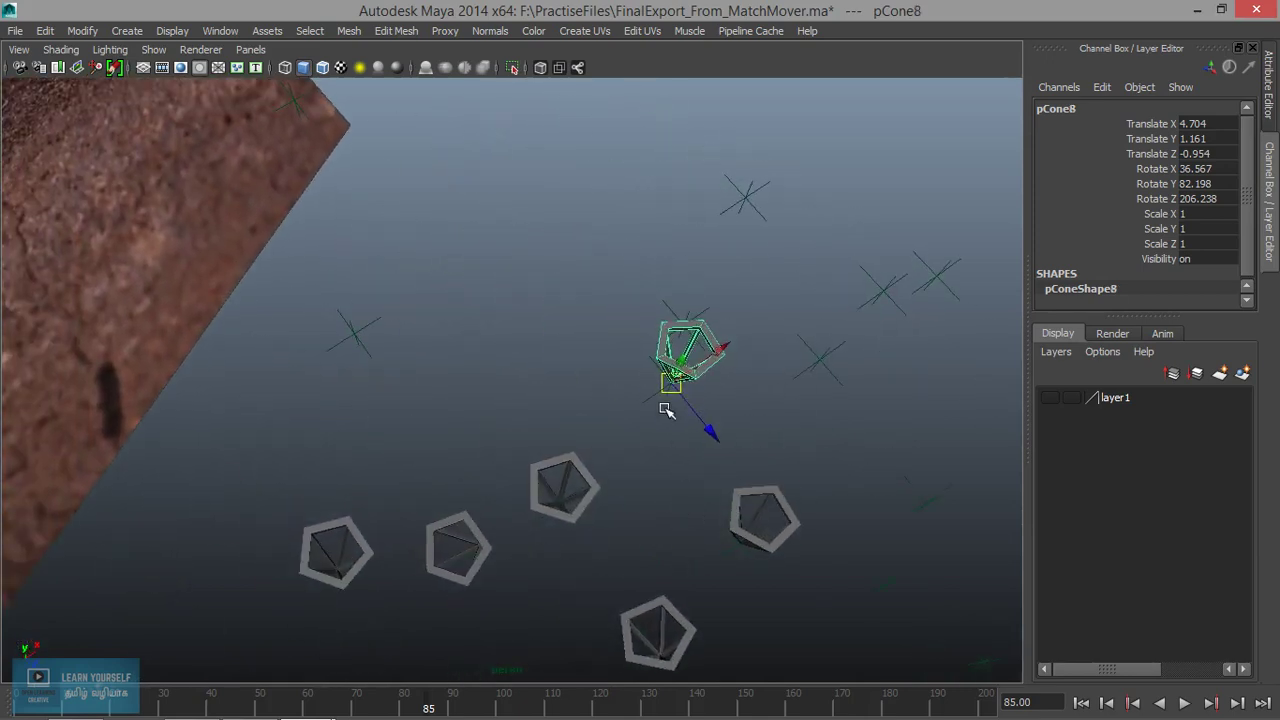
mouse_move(637, 386)
middle_mouse_down()
mouse_move(391, 363)
mouse_move(403, 363)
middle_mouse_up()
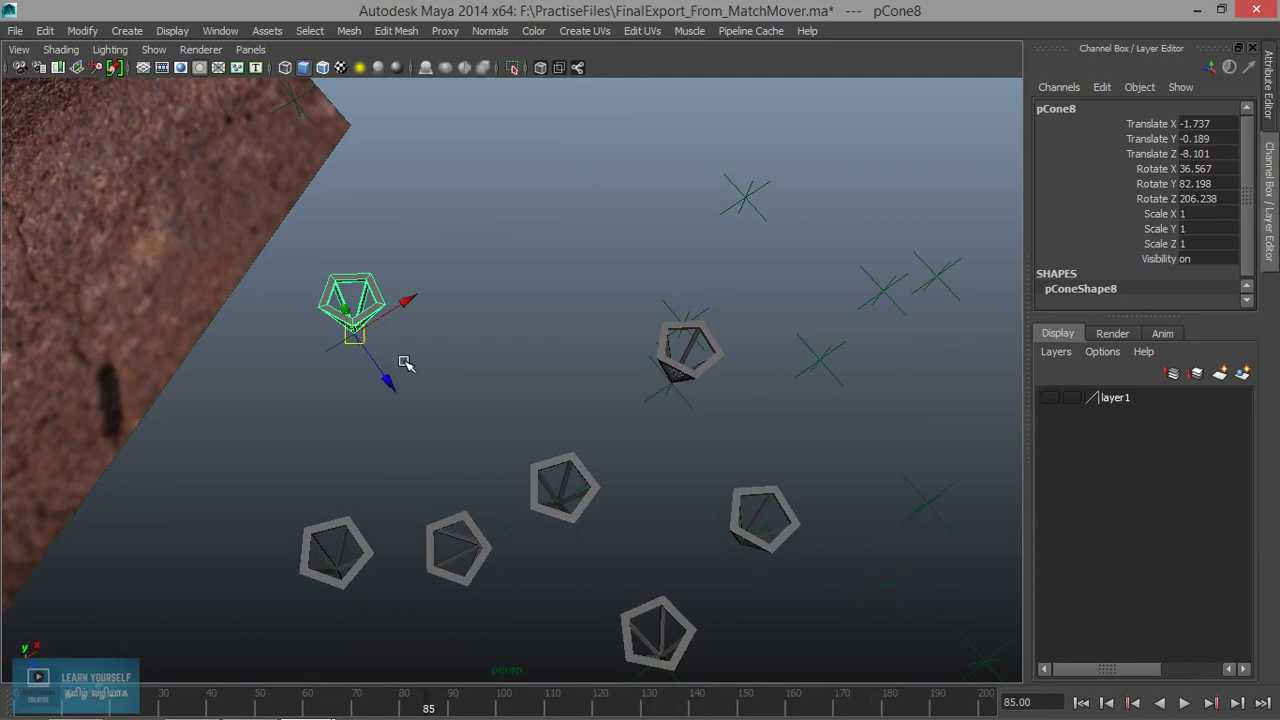
mouse_move(403, 363)
left_mouse_down("alt")
mouse_move(657, 429)
mouse_move(694, 578)
mouse_move(550, 437)
mouse_move(651, 466)
mouse_move(686, 526)
mouse_move(712, 523)
mouse_move(434, 418)
left_mouse_up("alt")
Duplicate another frame, then move and re-tilt two neighbouring frames to new angles.
left_click(694, 570)
key("ctrl+d")
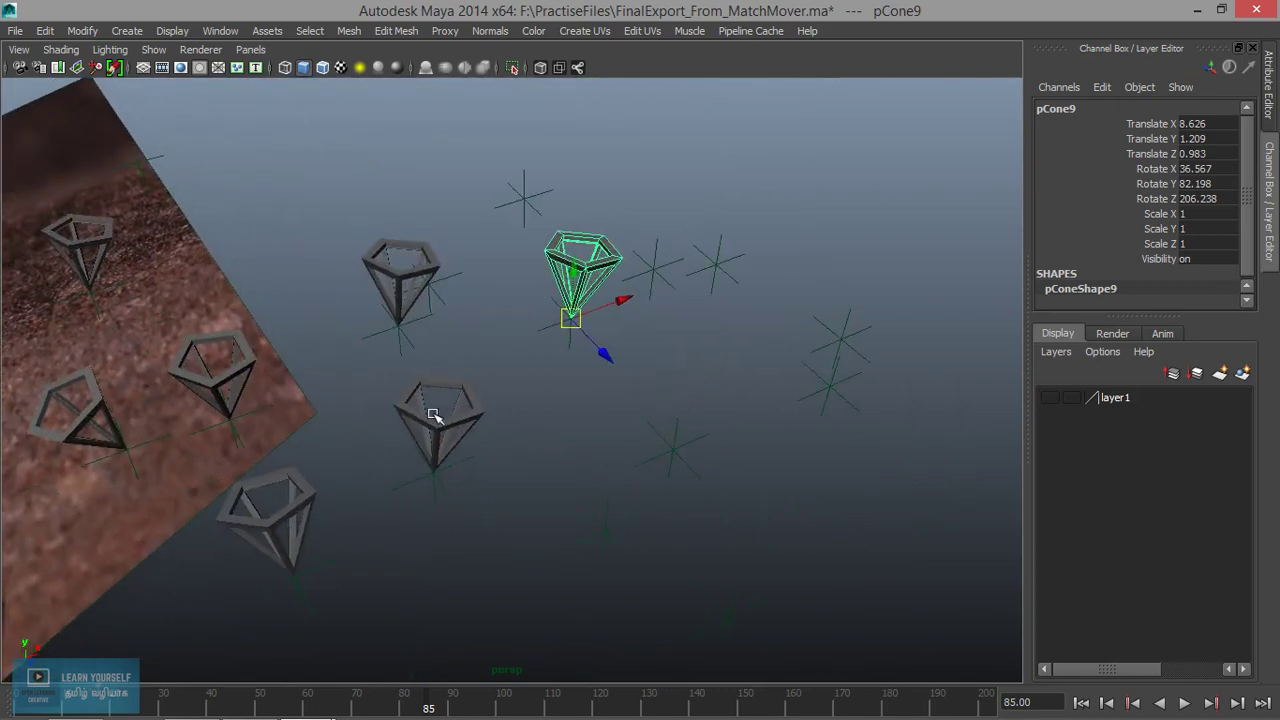
left_click(434, 418)
mouse_move(436, 474)
left_mouse_down()
mouse_move(651, 457)
mouse_move(588, 487)
left_mouse_up()
key("e")
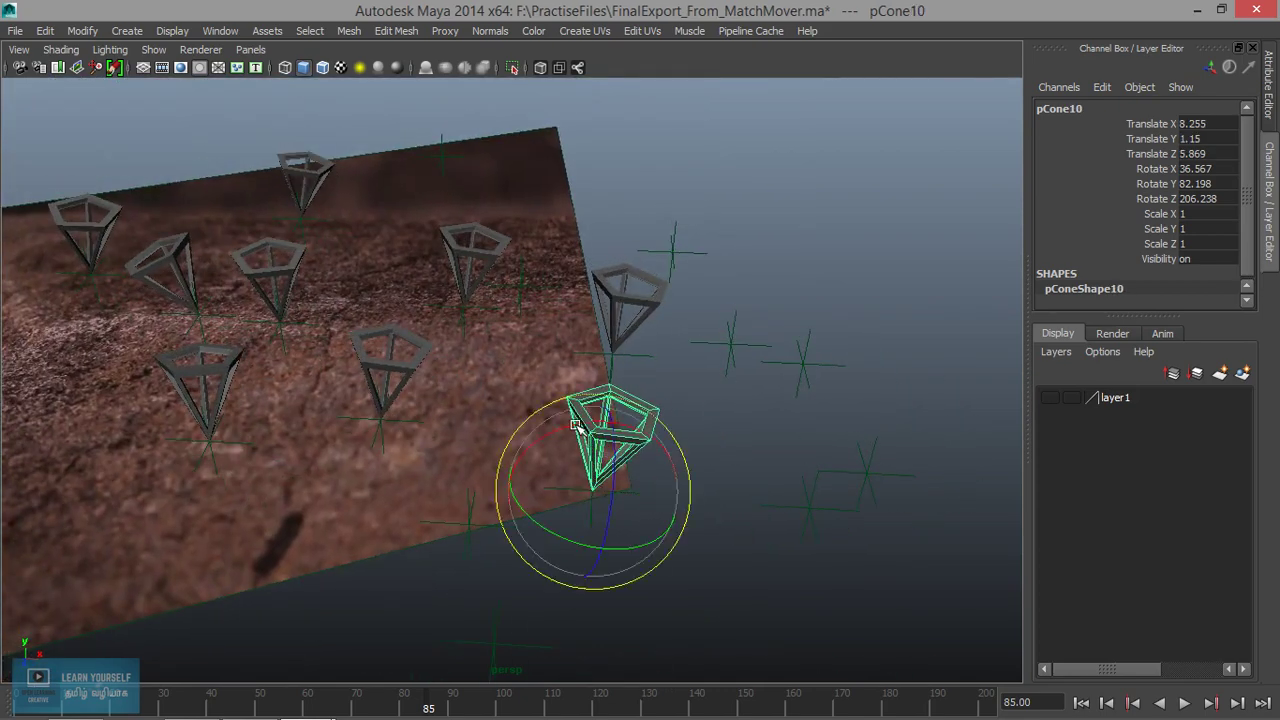
left_click_drag(577, 425, 565, 445)
left_click(600, 287)
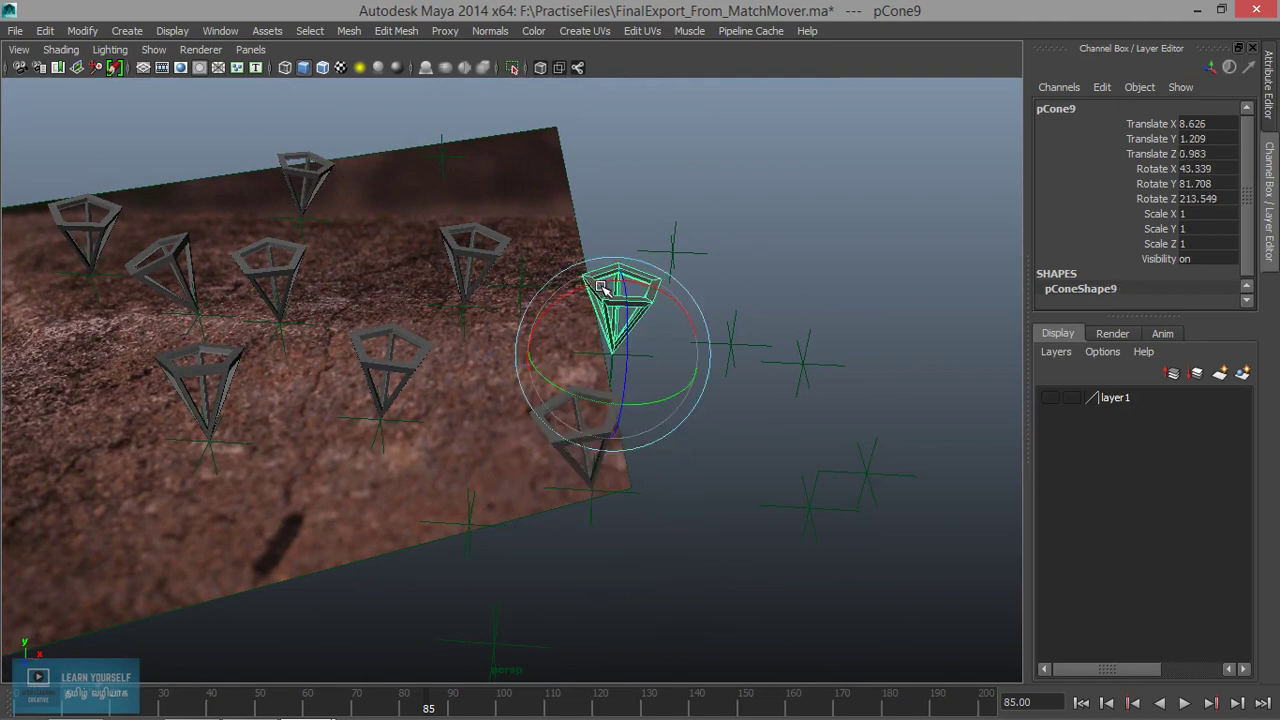
left_click_drag(600, 287, 477, 277)
Look through rzCamera1, clear the selection, and play the shot from the start.
left_click(251, 50)
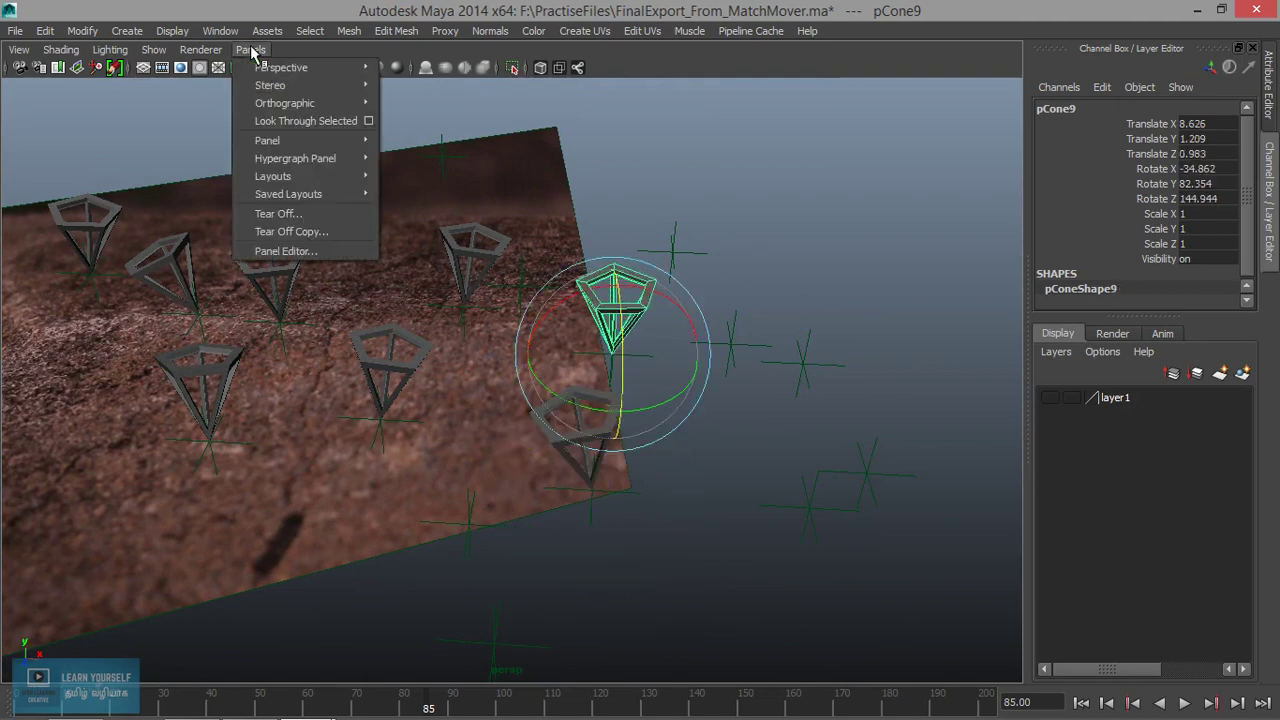
left_click(429, 86)
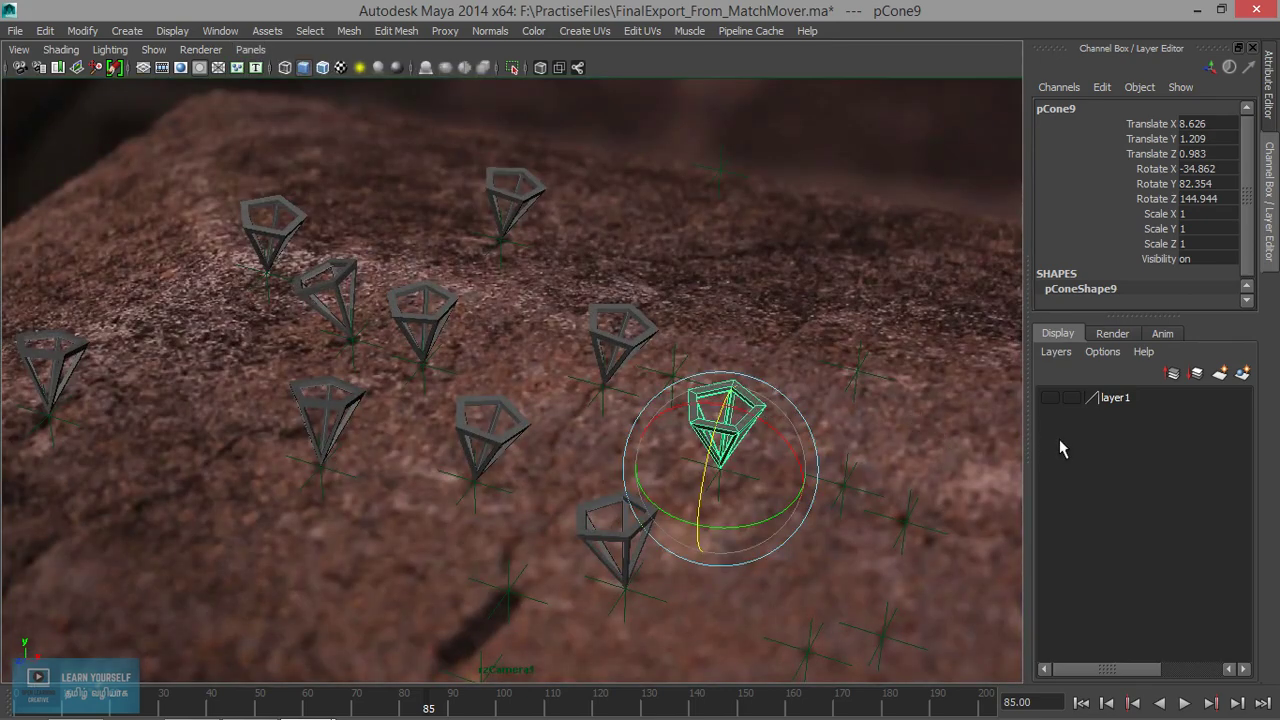
mouse_move(845, 300)
right_mouse_down()
mouse_move(837, 277)
mouse_move(920, 251)
right_mouse_up()
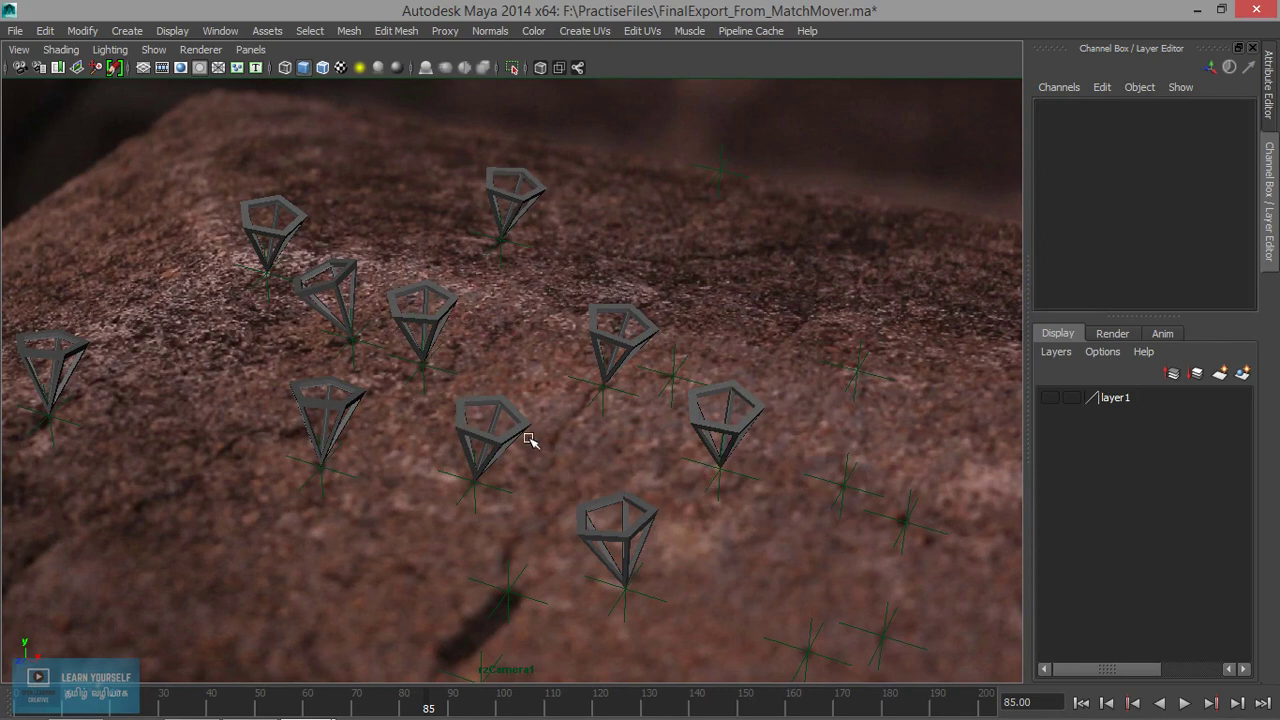
left_click(207, 707)
key("alt+v")
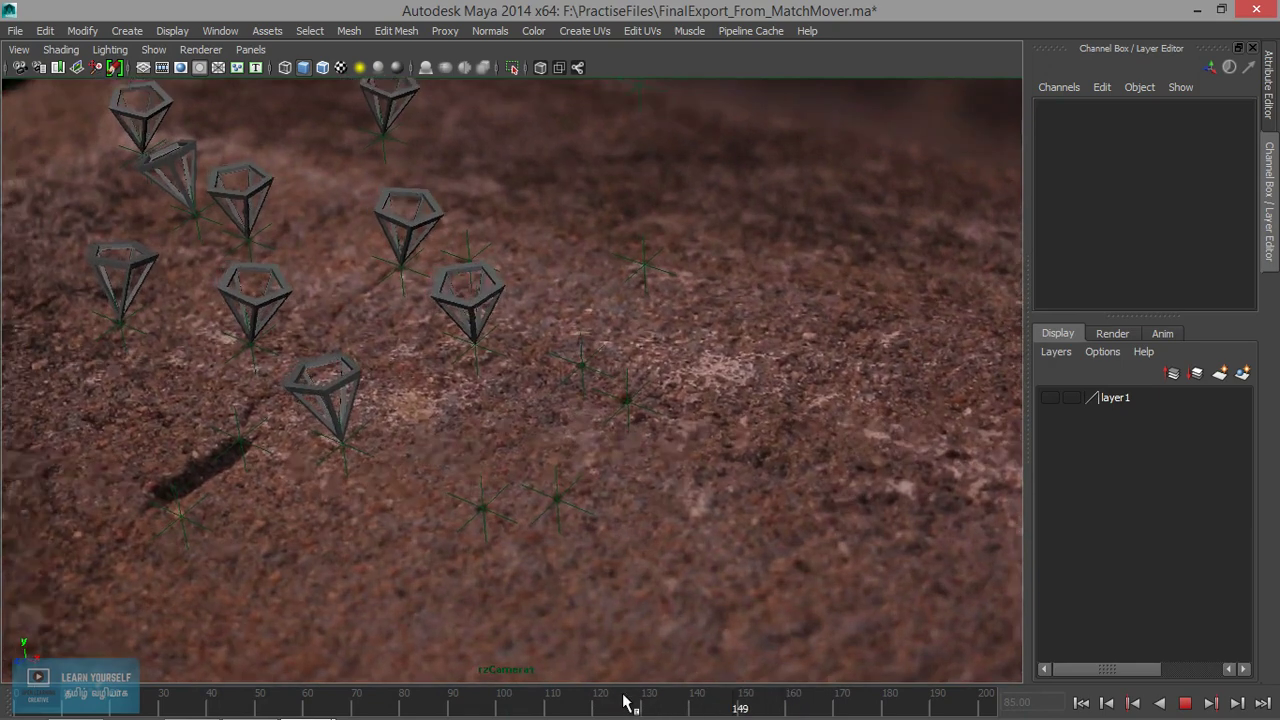
At frame 124, move the lower-middle pyramid frame up and right and tilt it.
left_click(620, 703)
left_click(450, 462)
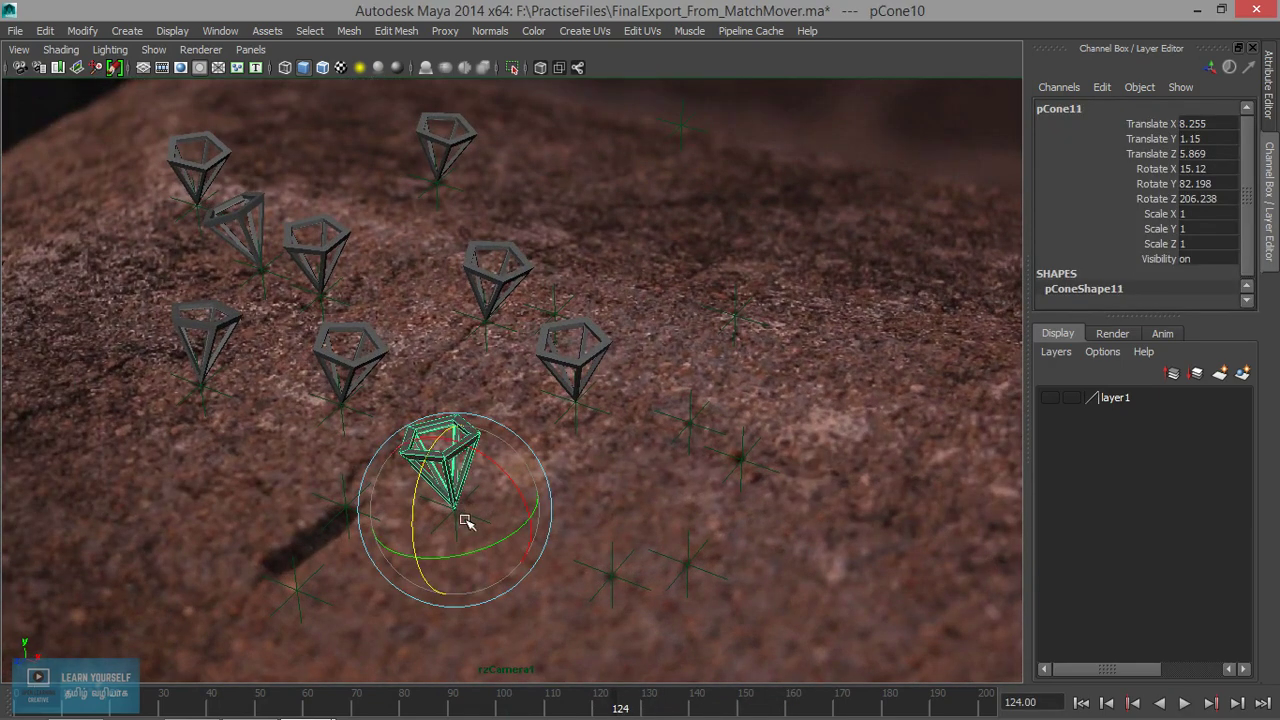
key("w")
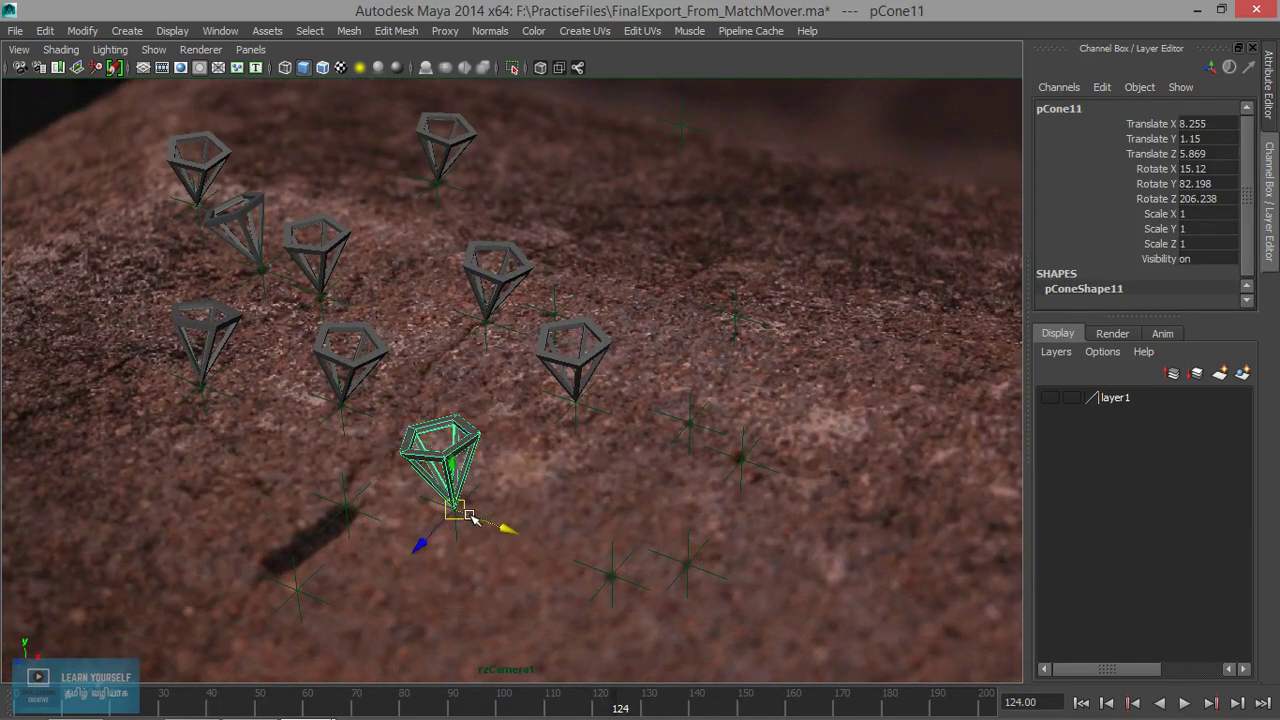
left_click_drag(451, 508, 677, 437)
key("e")
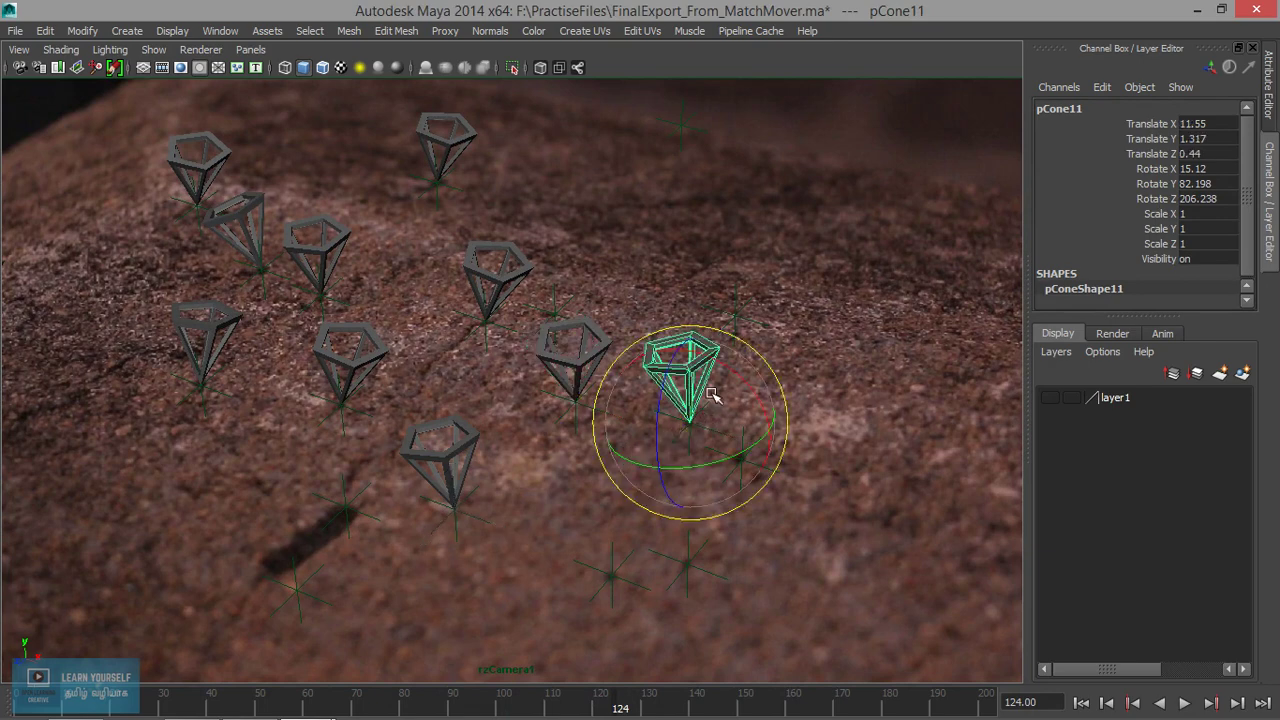
left_click_drag(705, 365, 686, 404)
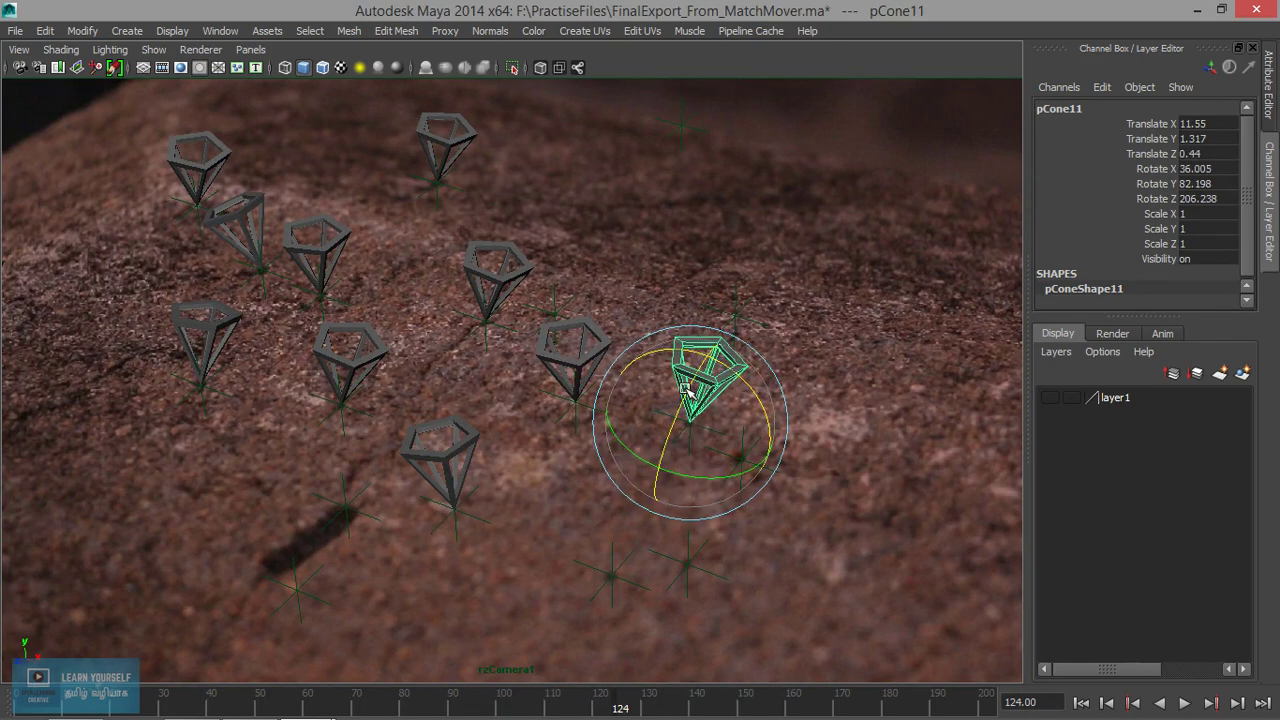
Duplicate the frame twice, placing both copies on the rock's right side.
key("ctrl+d")
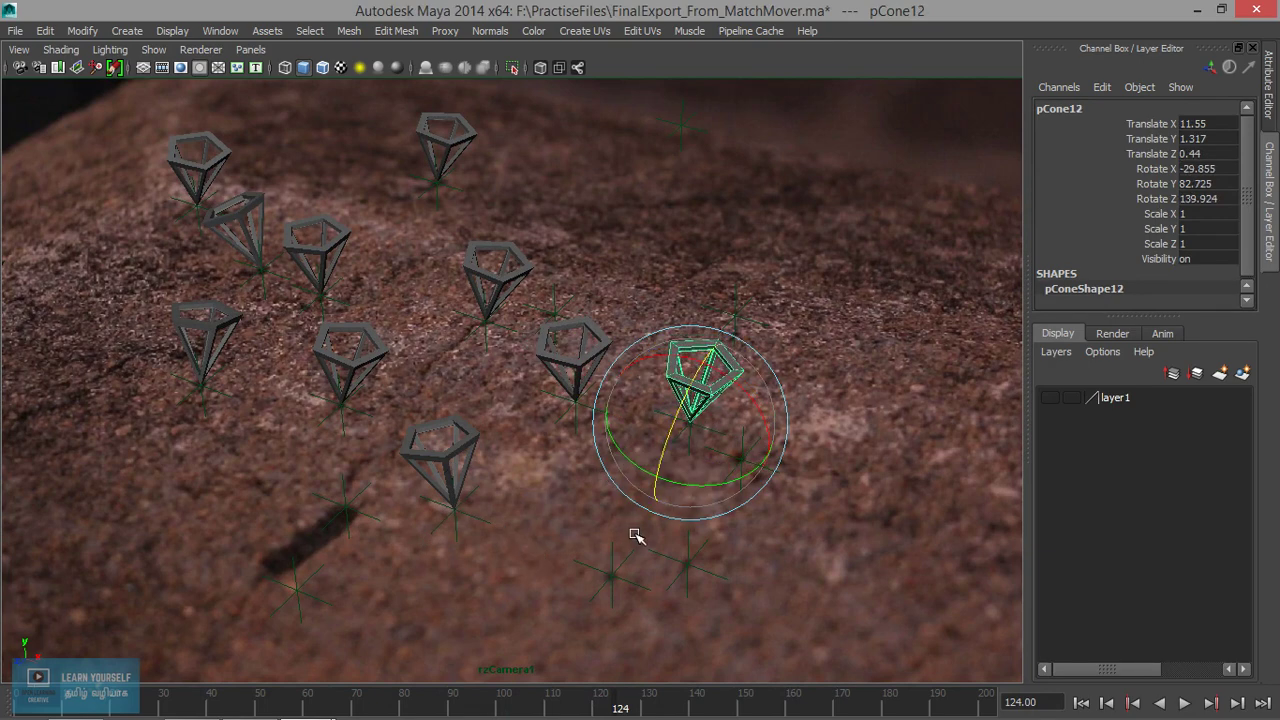
key("r")
key("w")
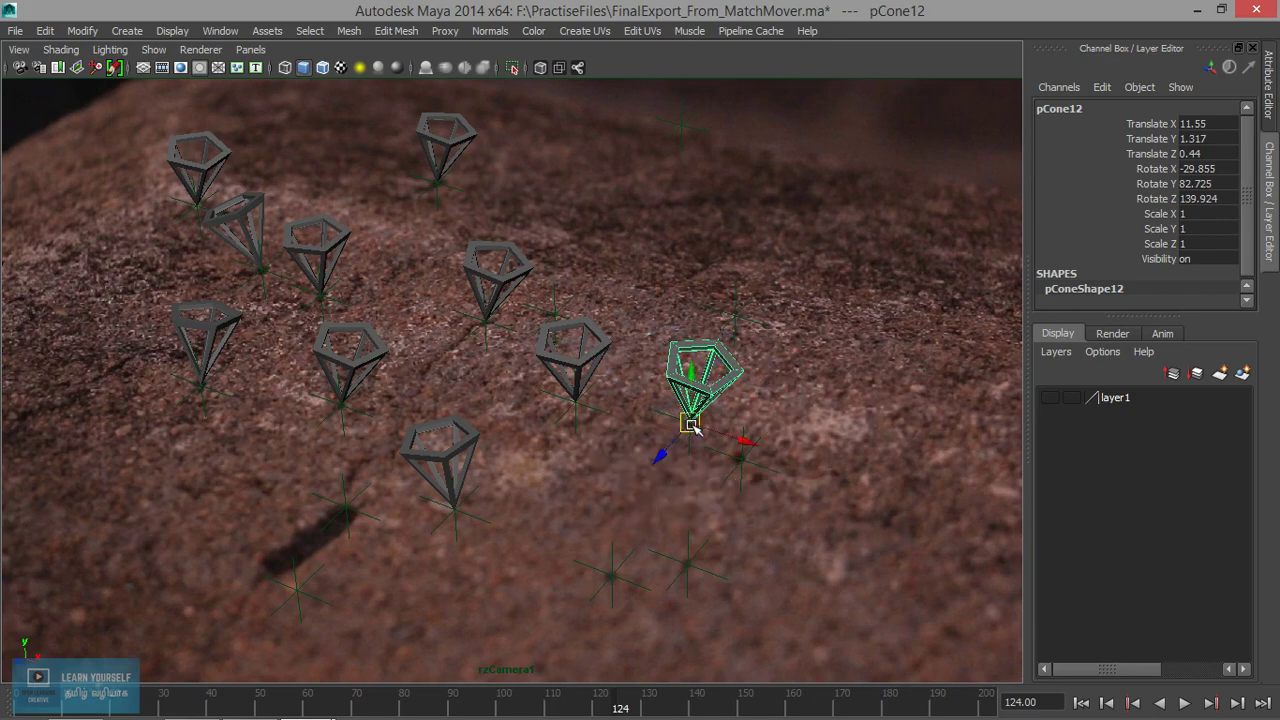
mouse_move(690, 432)
left_mouse_down()
mouse_move(610, 557)
mouse_move(668, 527)
mouse_move(640, 547)
left_mouse_up()
key("e")
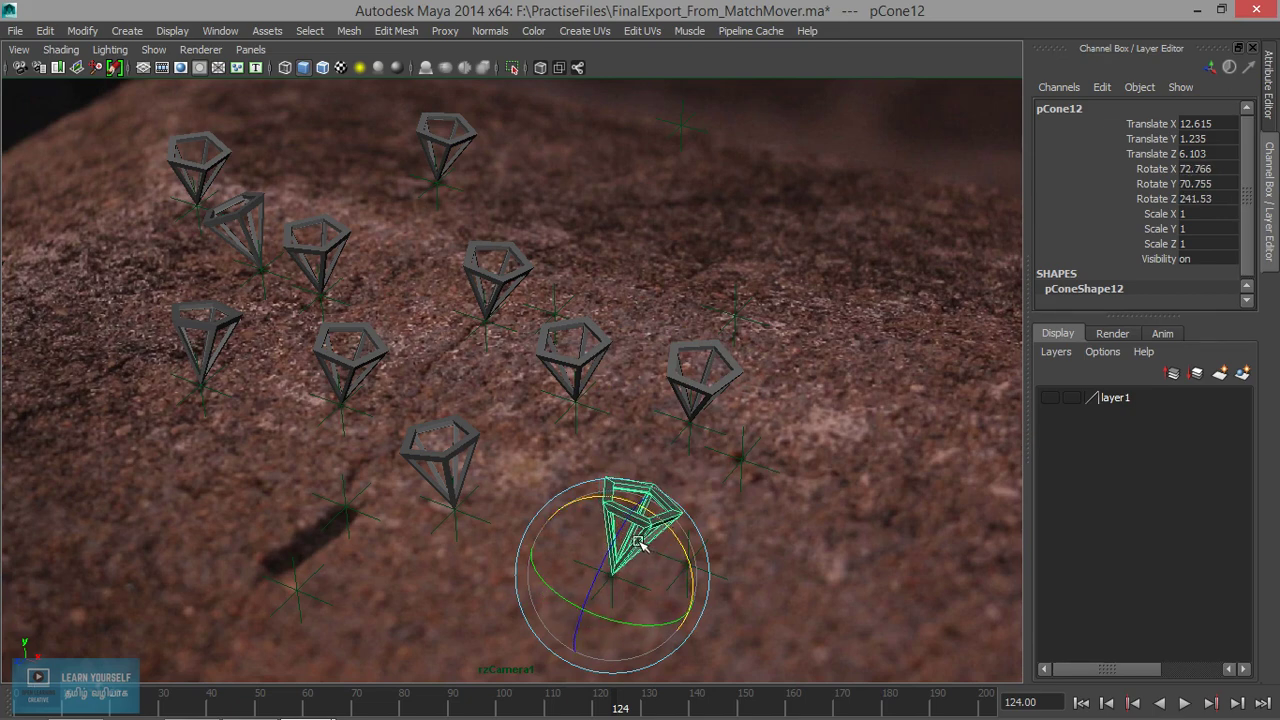
key("ctrl+d")
key("w")
mouse_move(618, 578)
left_mouse_down()
mouse_move(750, 458)
mouse_move(789, 440)
left_mouse_up()
key("e")
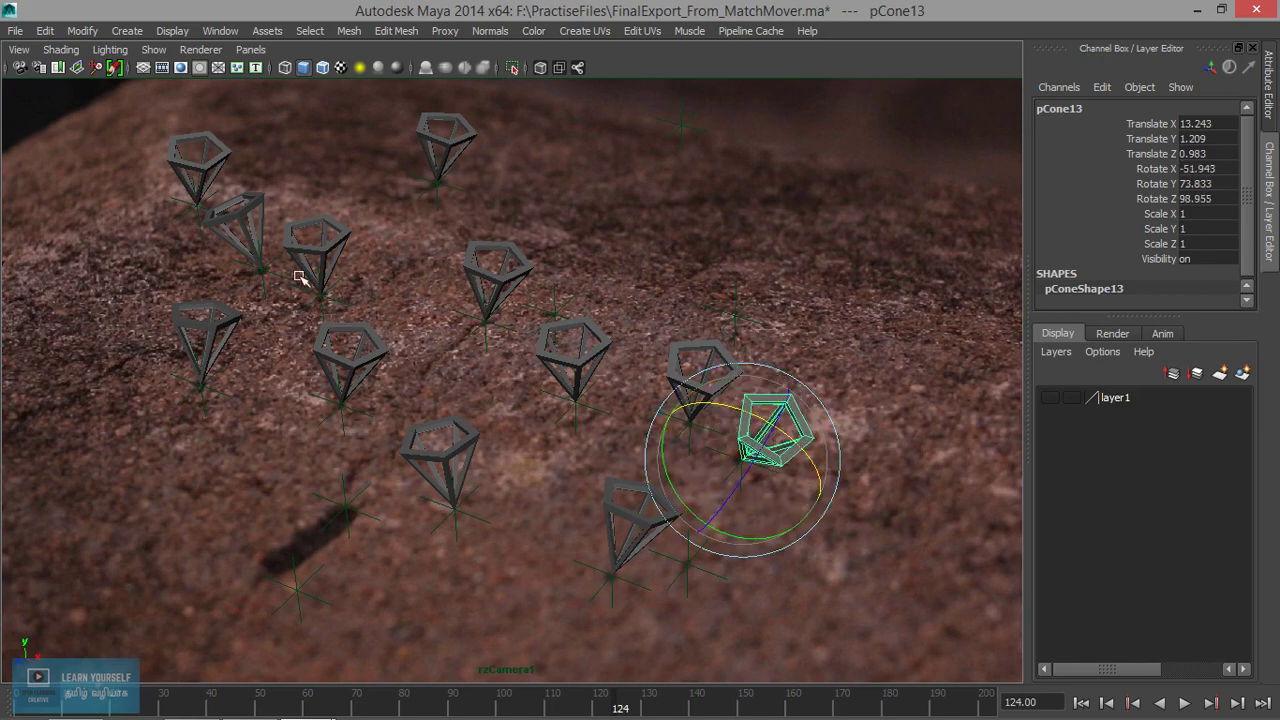
Bring up the Create menu to reach the light types.
left_click(128, 30)
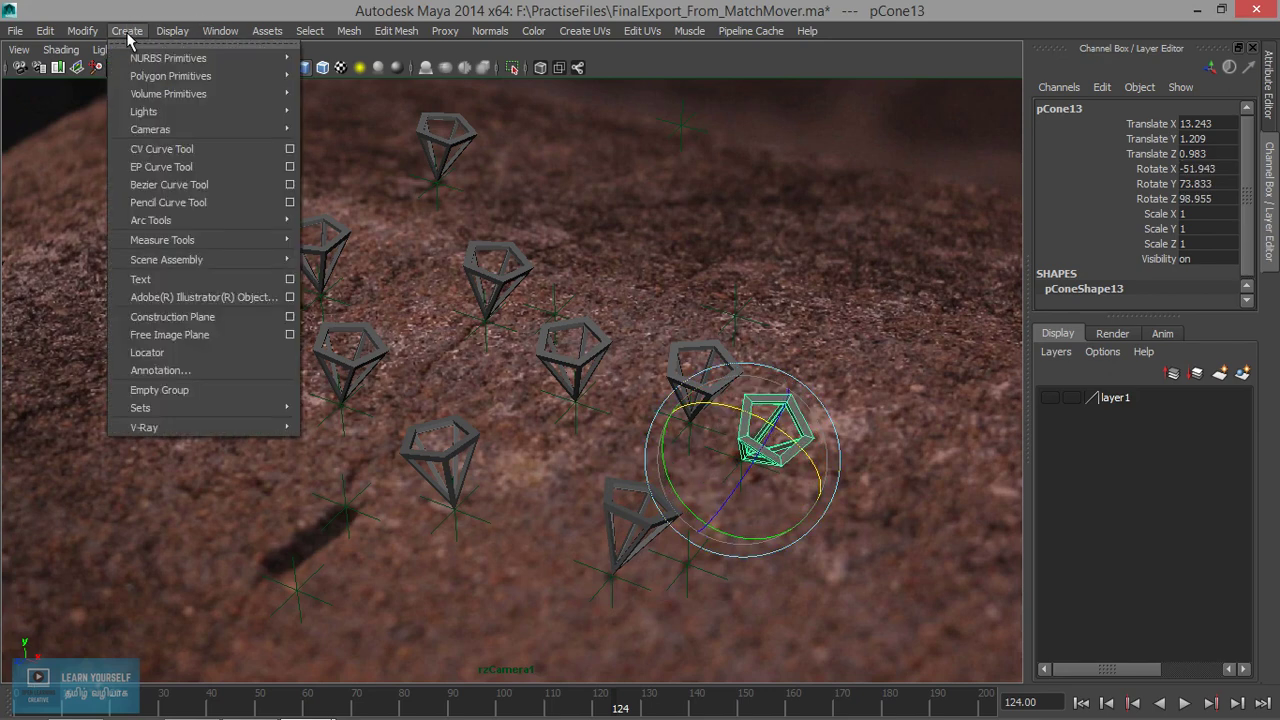
mouse_move(143, 111)
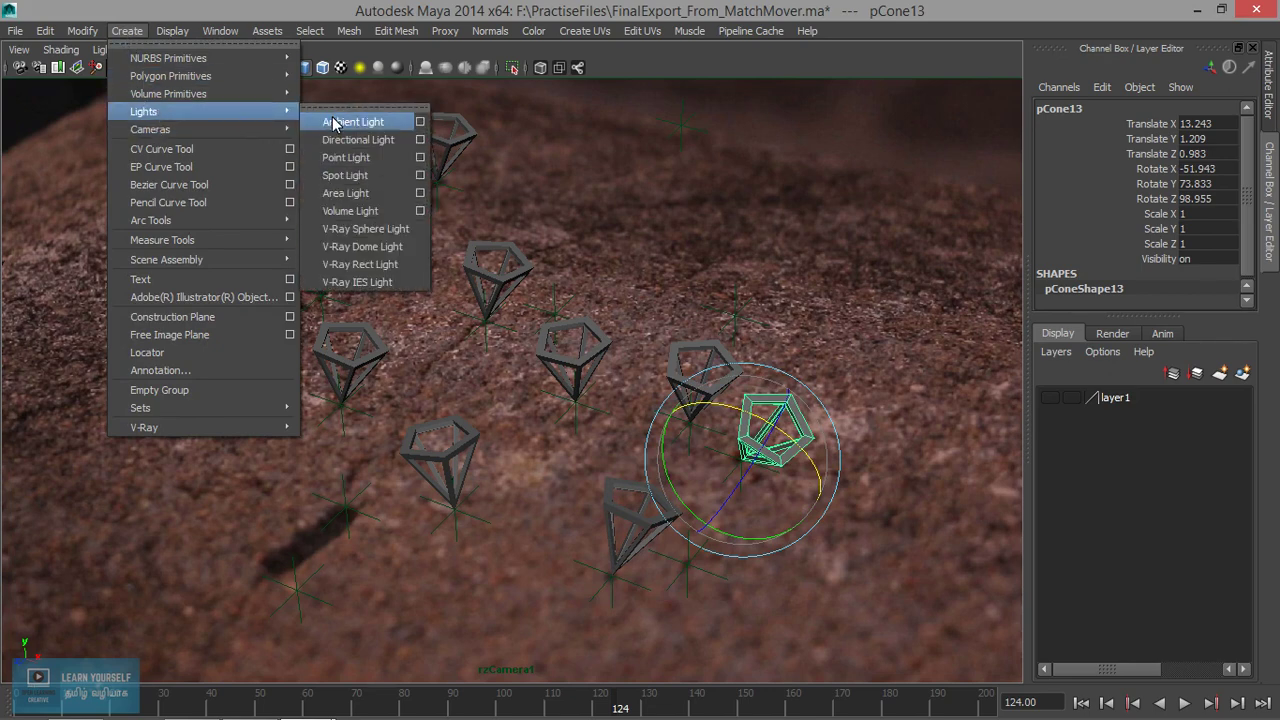
Add directionalLight1, scale it to about 5.4, and aim it down from the upper right.
left_click(350, 147)
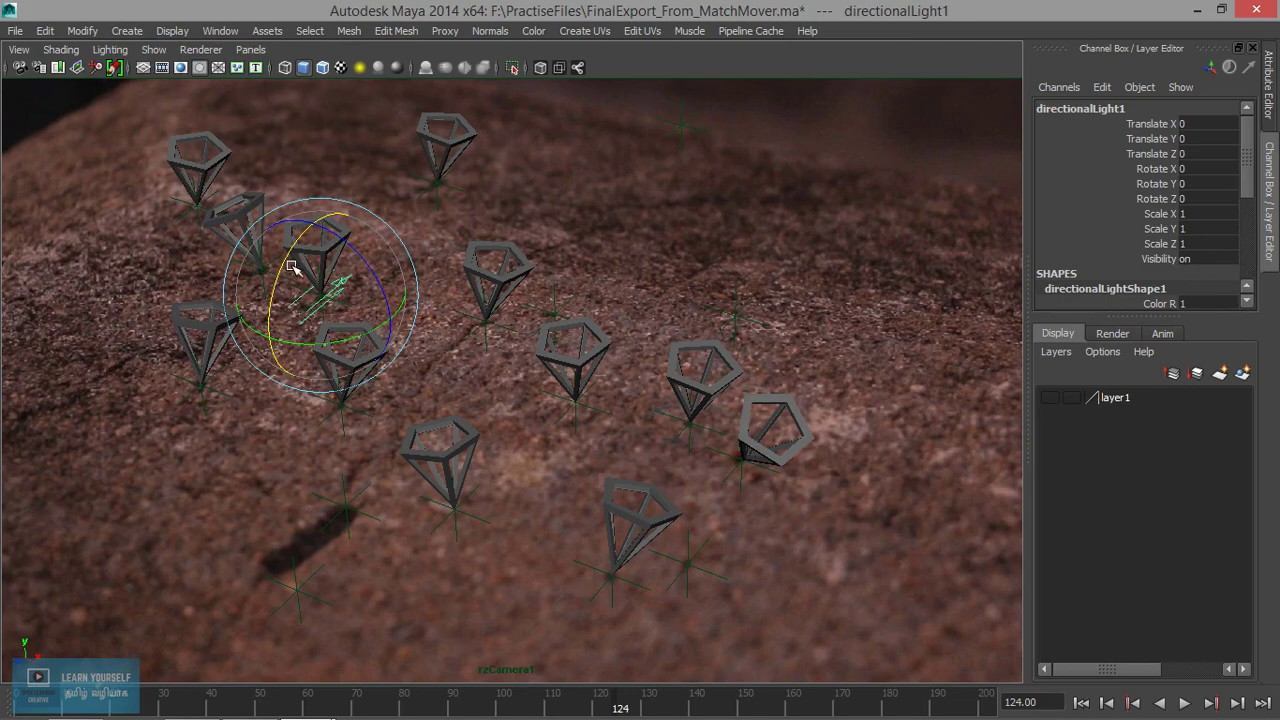
left_click_drag(291, 266, 331, 200)
key("t")
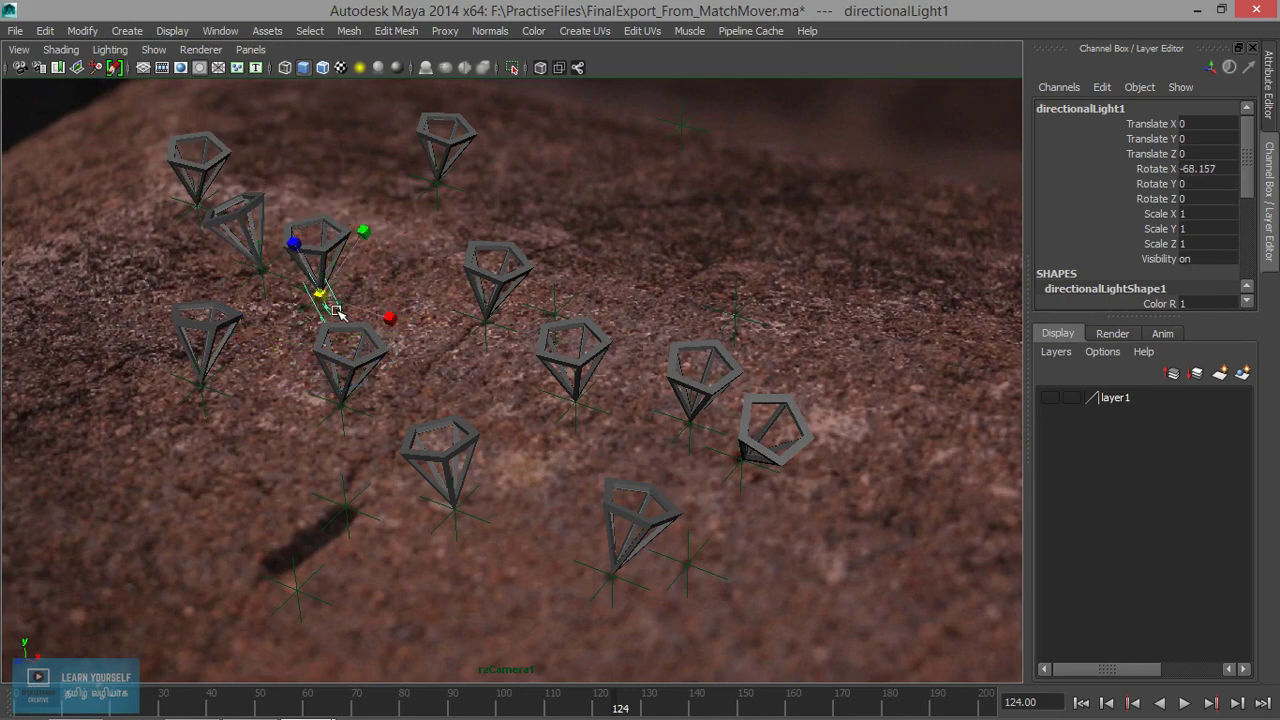
left_click_drag(318, 297, 418, 360)
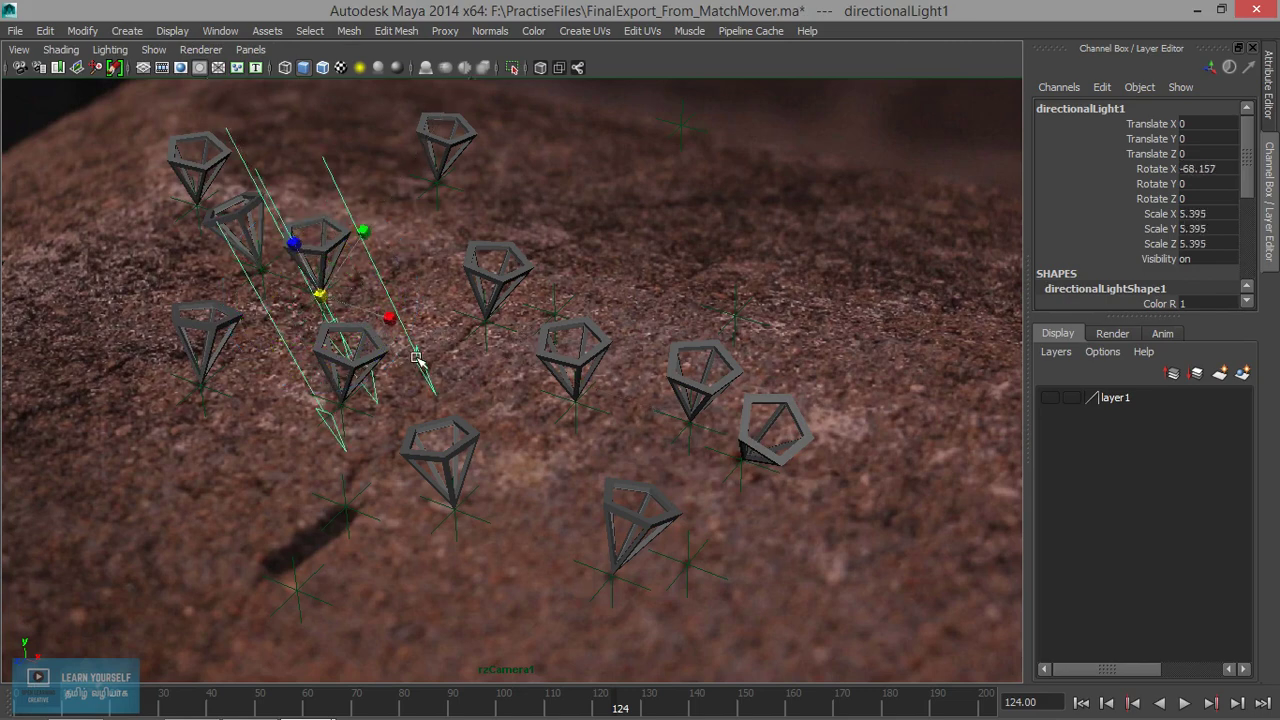
key("w")
middle_click_drag(557, 234, 804, 236)
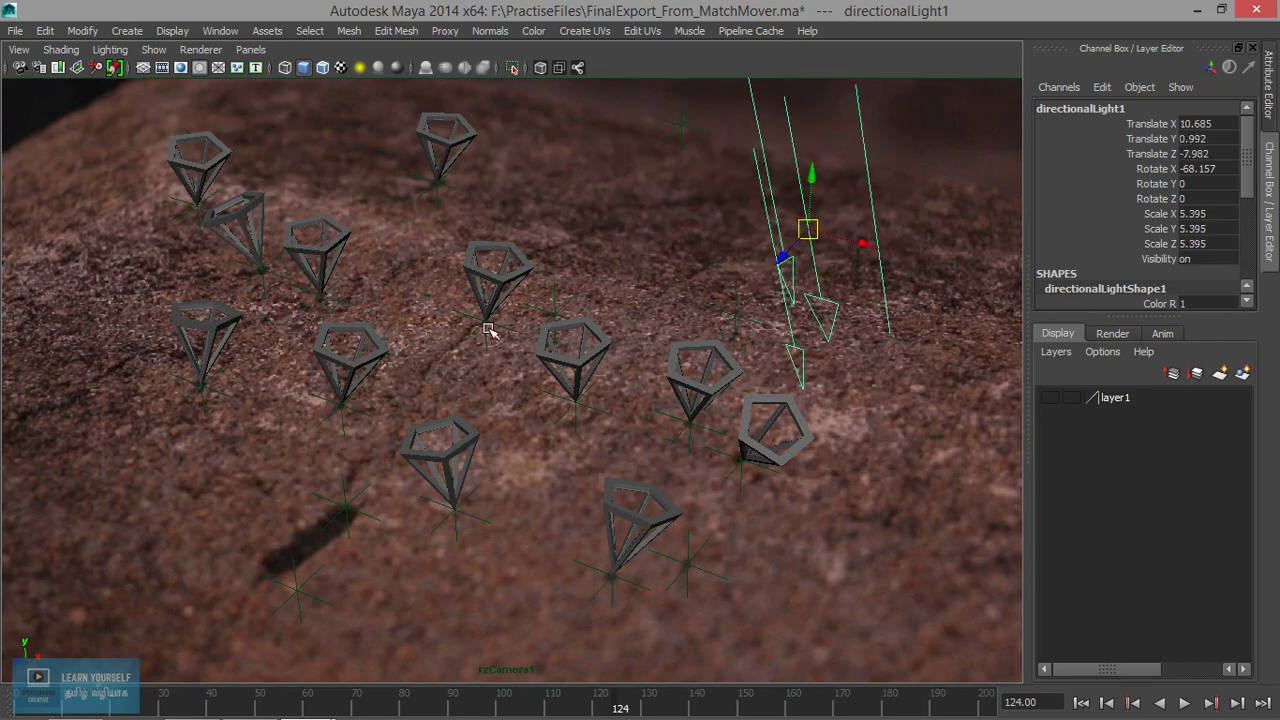
key("e")
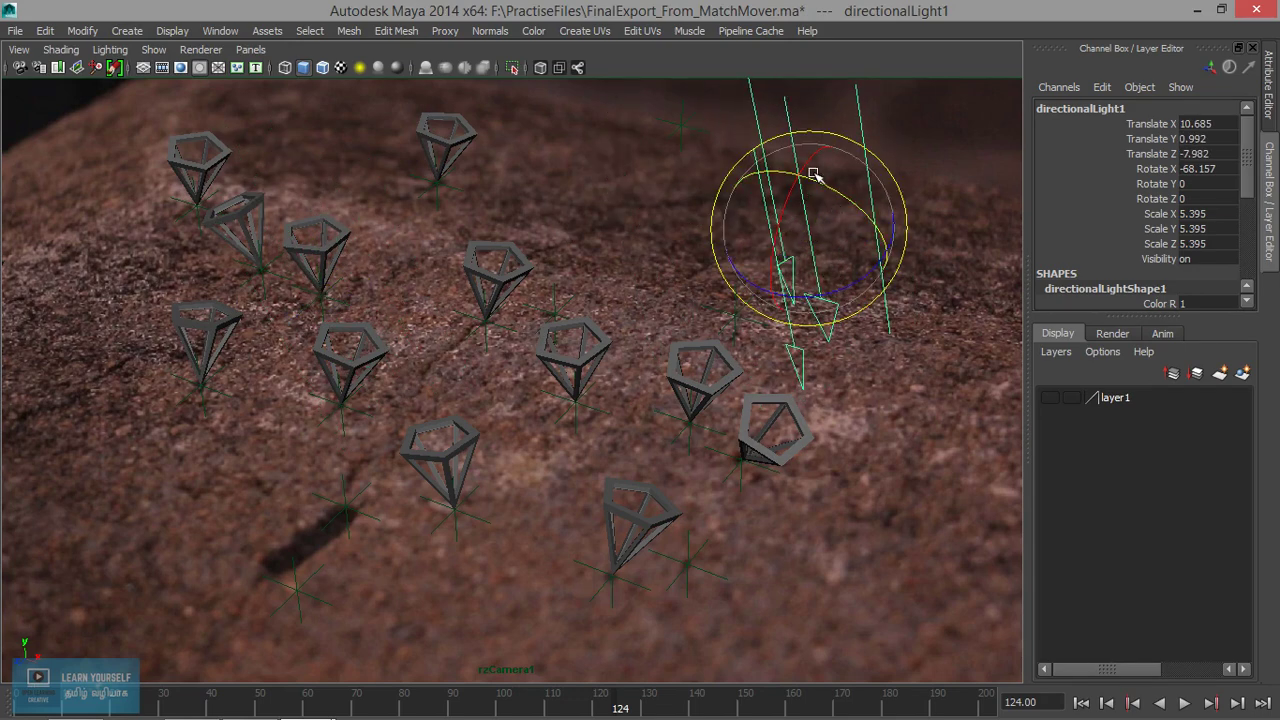
mouse_move(814, 171)
left_mouse_down()
mouse_move(828, 148)
mouse_move(803, 193)
left_mouse_up()
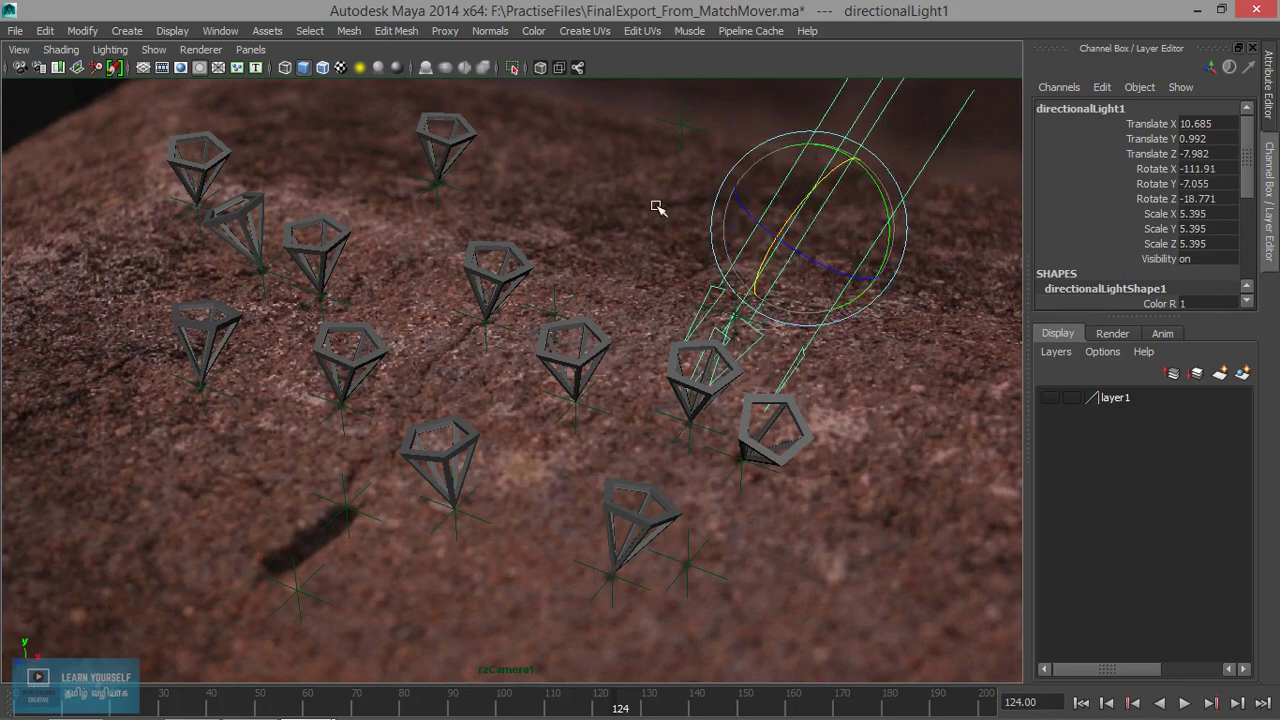
key("ctrl+space")
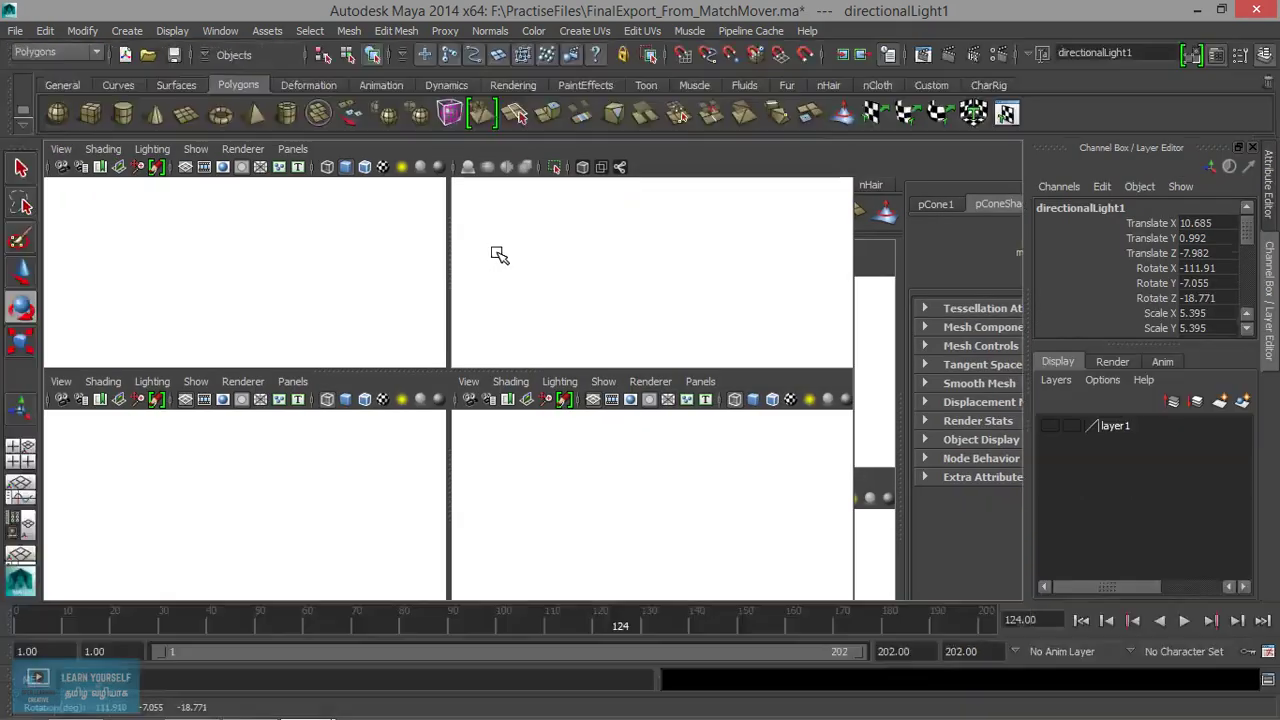
left_click(931, 57)
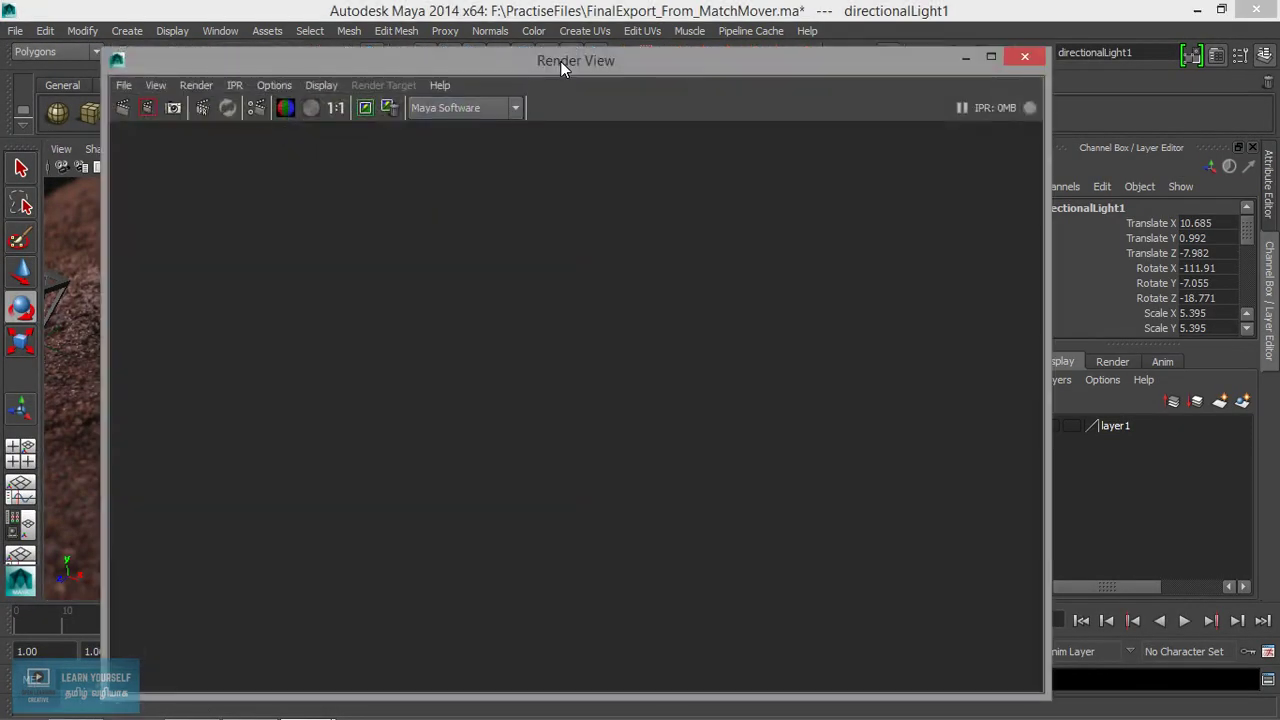
left_click_drag(560, 58, 550, 40)
left_click(462, 92)
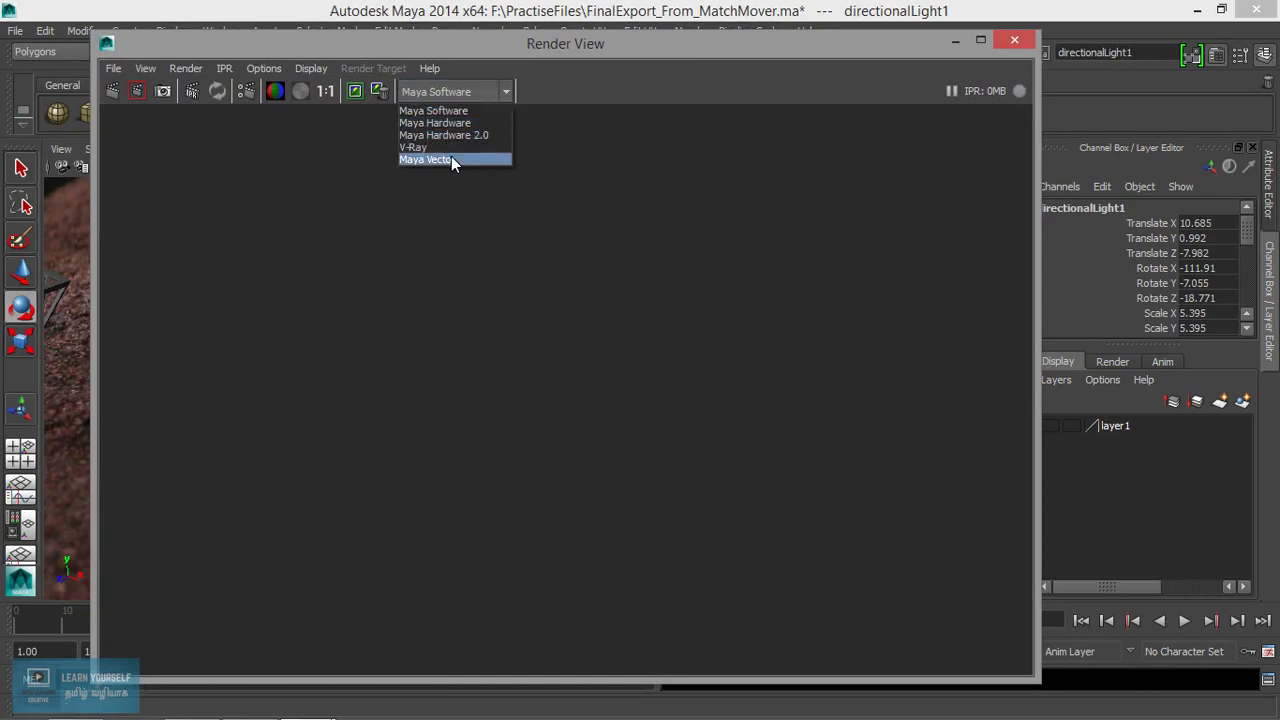
left_click(943, 48)
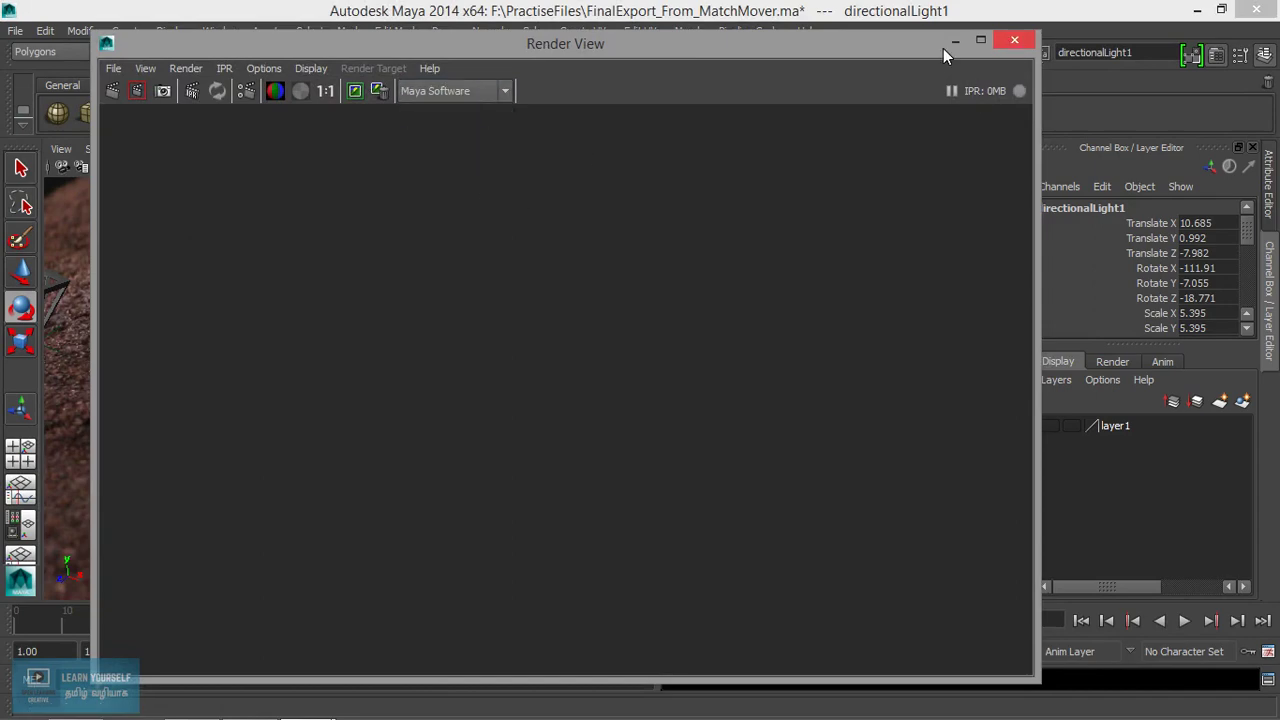
left_click(1015, 40)
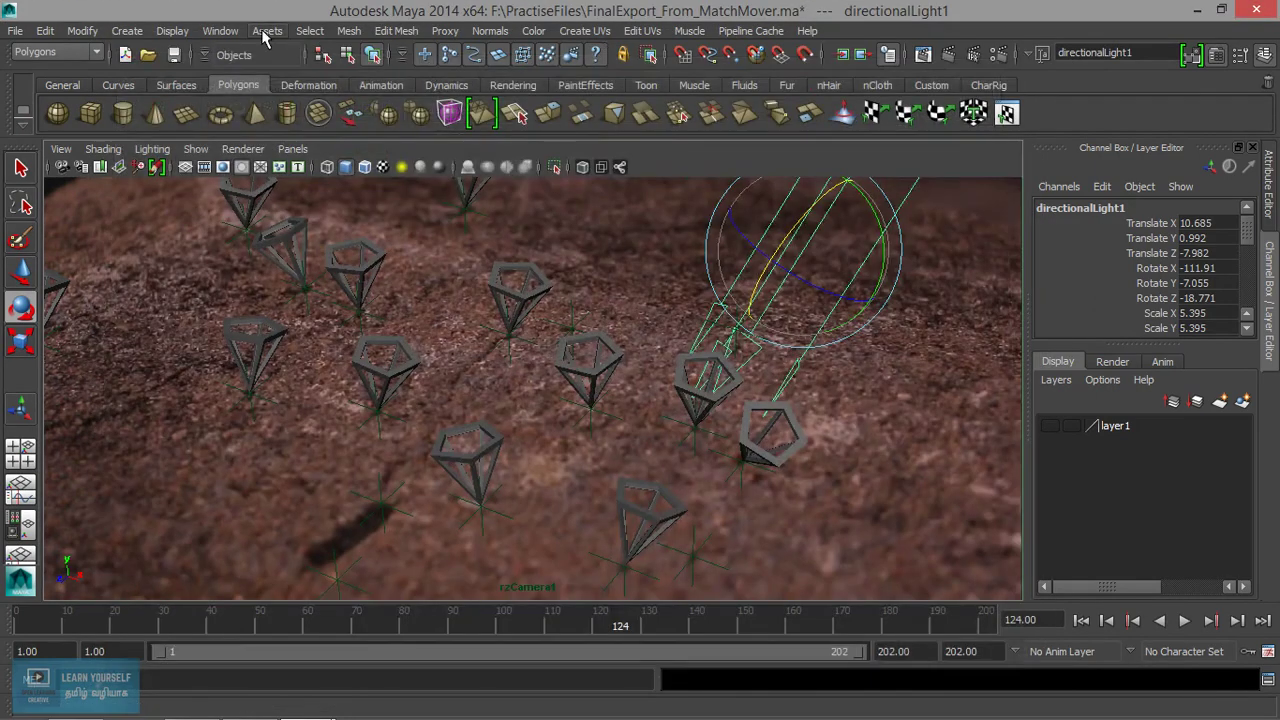
Set Mayatomr.mll to Auto load in the Plug-in Manager.
left_click(222, 31)
mouse_move(268, 129)
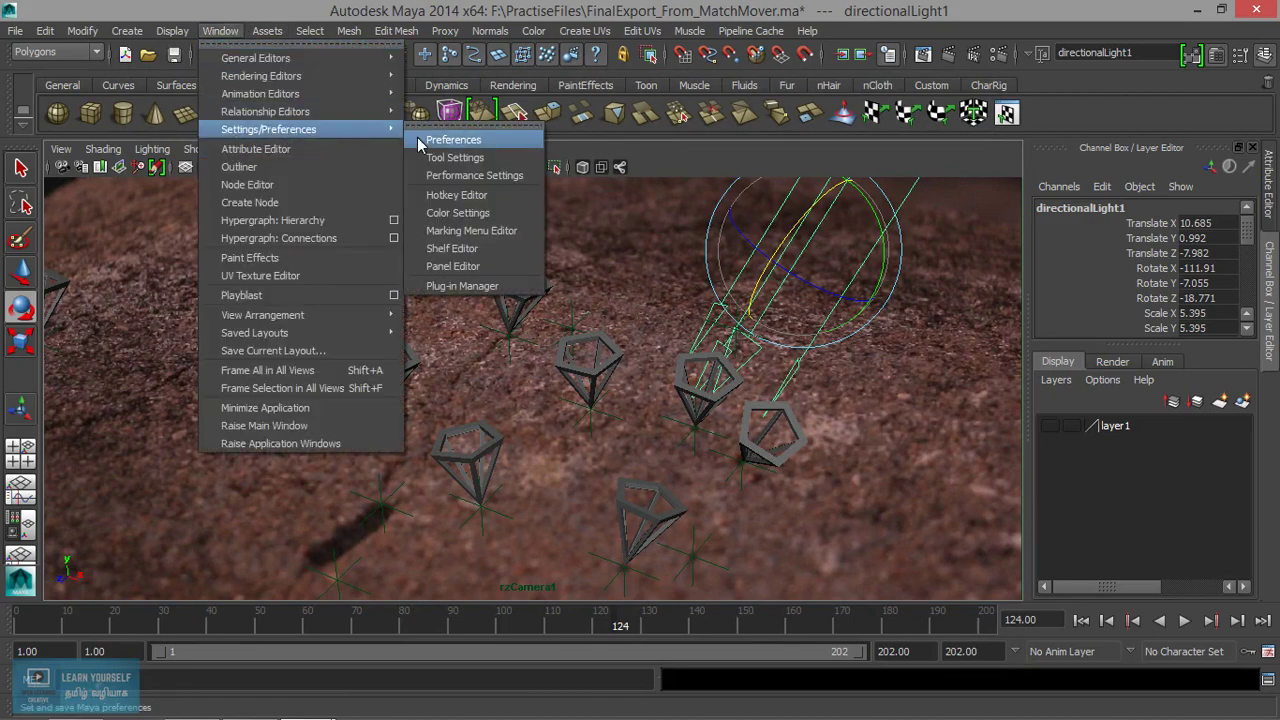
left_click(456, 287)
scroll(569, 391, "down", 5)
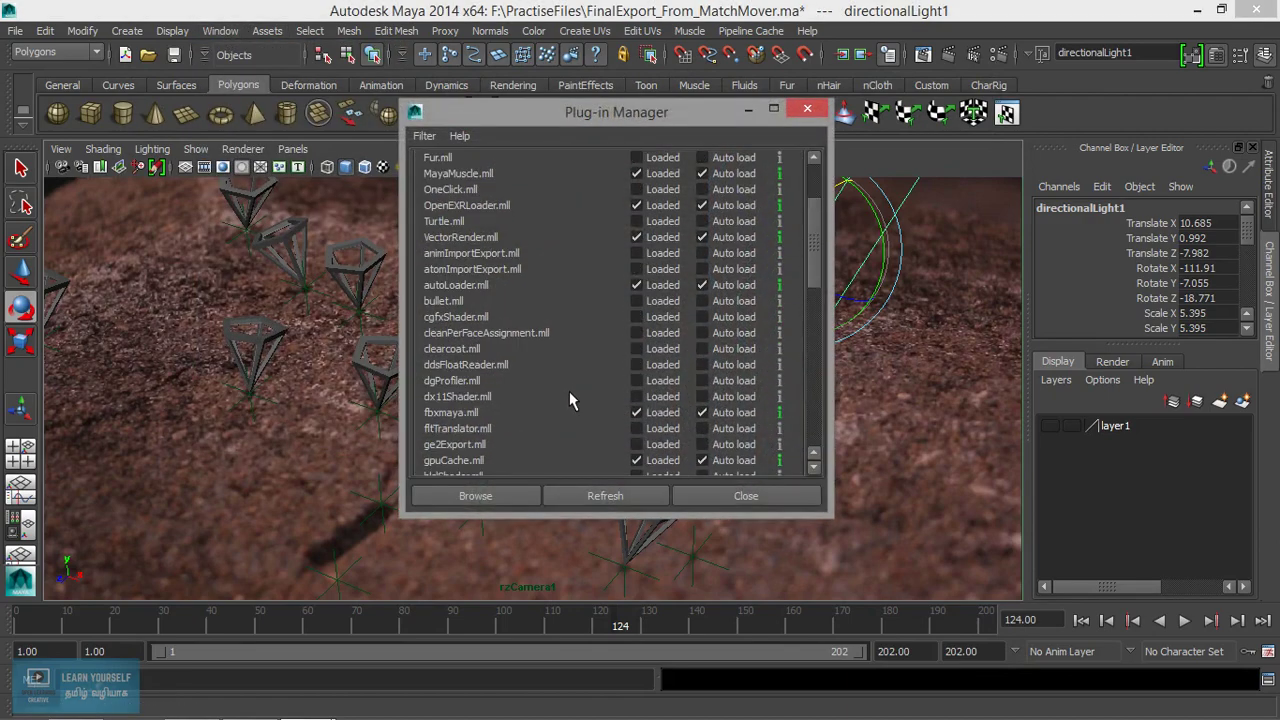
scroll(572, 408, "down", 5)
scroll(532, 428, "down", 3)
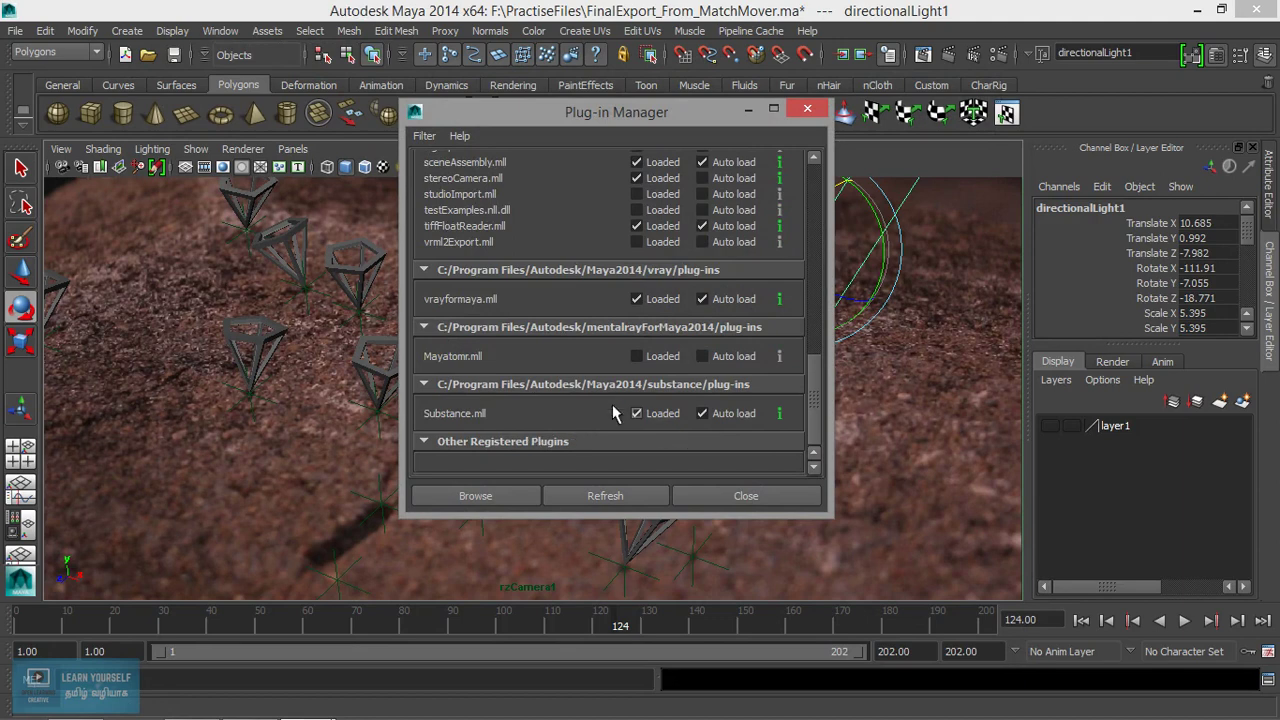
left_click(700, 356)
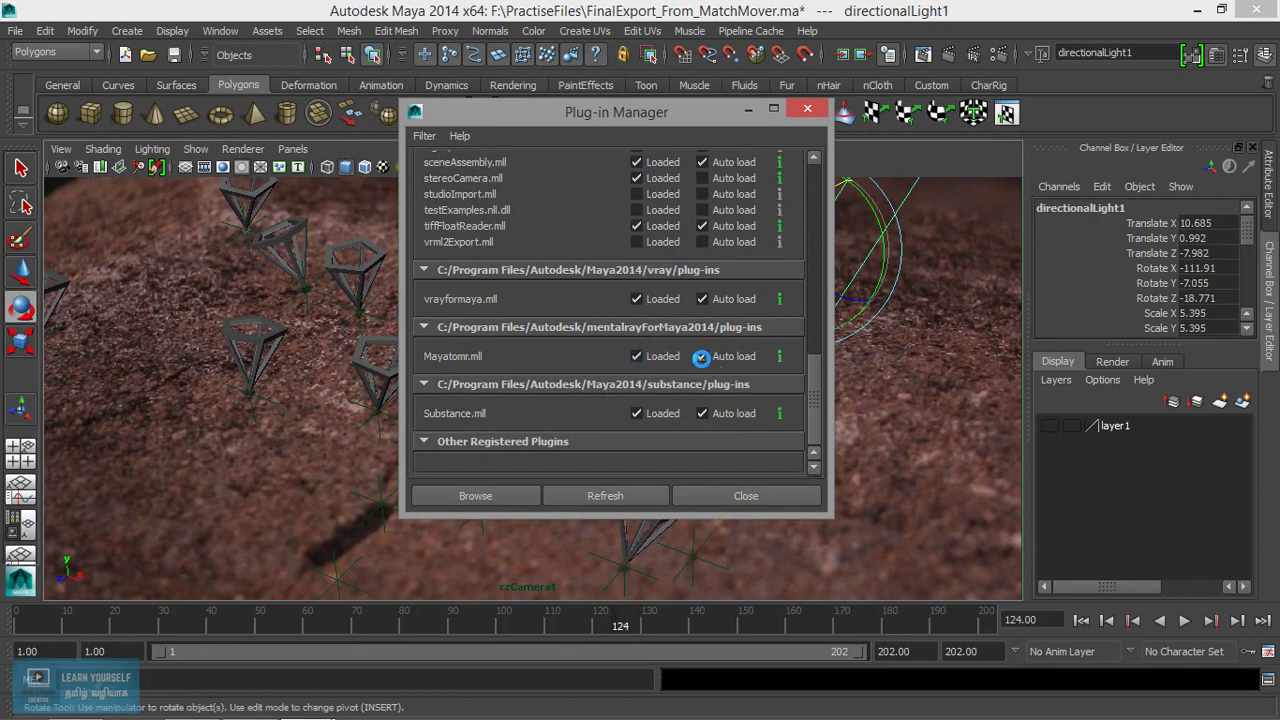
left_click(749, 110)
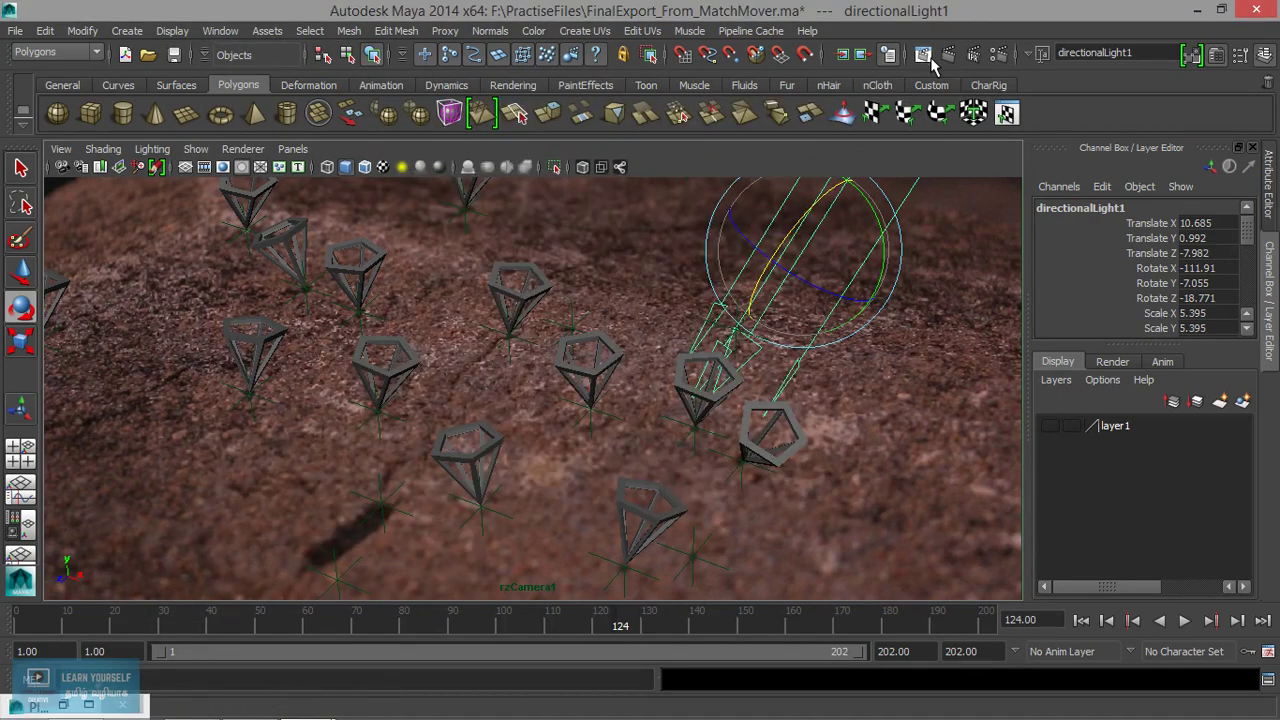
Switch Render View to mental ray and render frame 124.
left_click(920, 56)
left_click(452, 90)
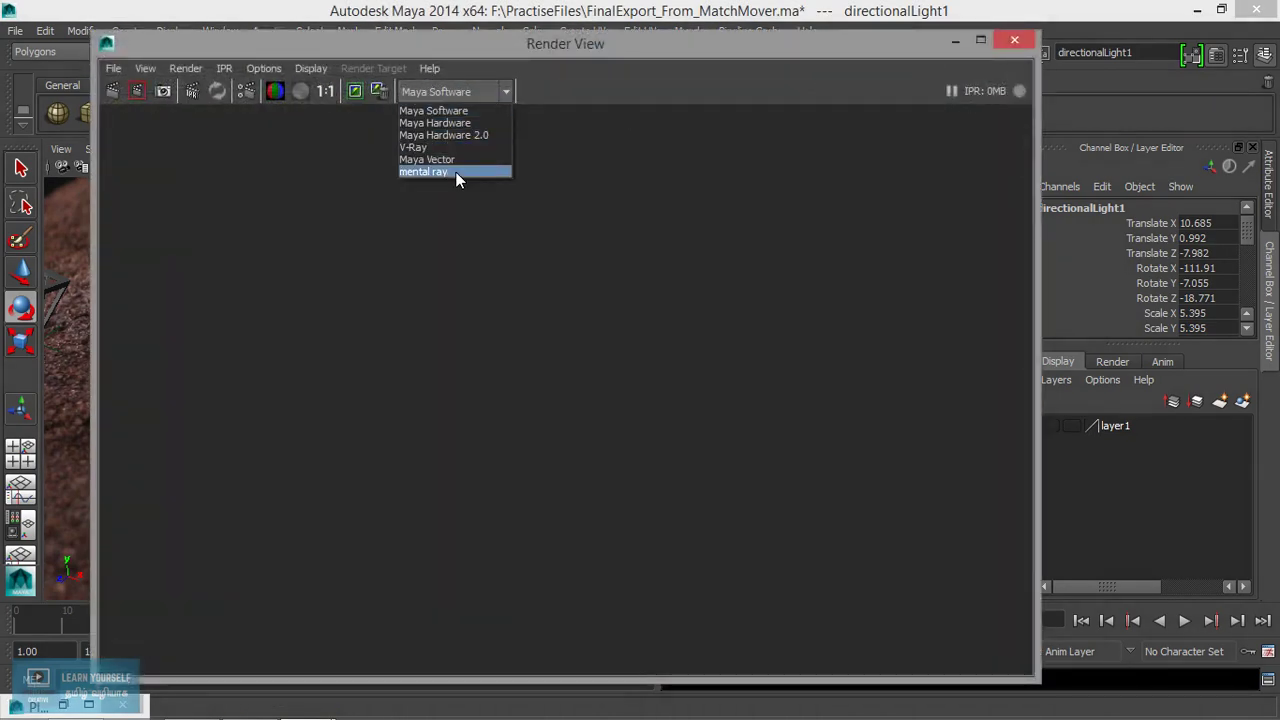
left_click(456, 176)
left_click(113, 91)
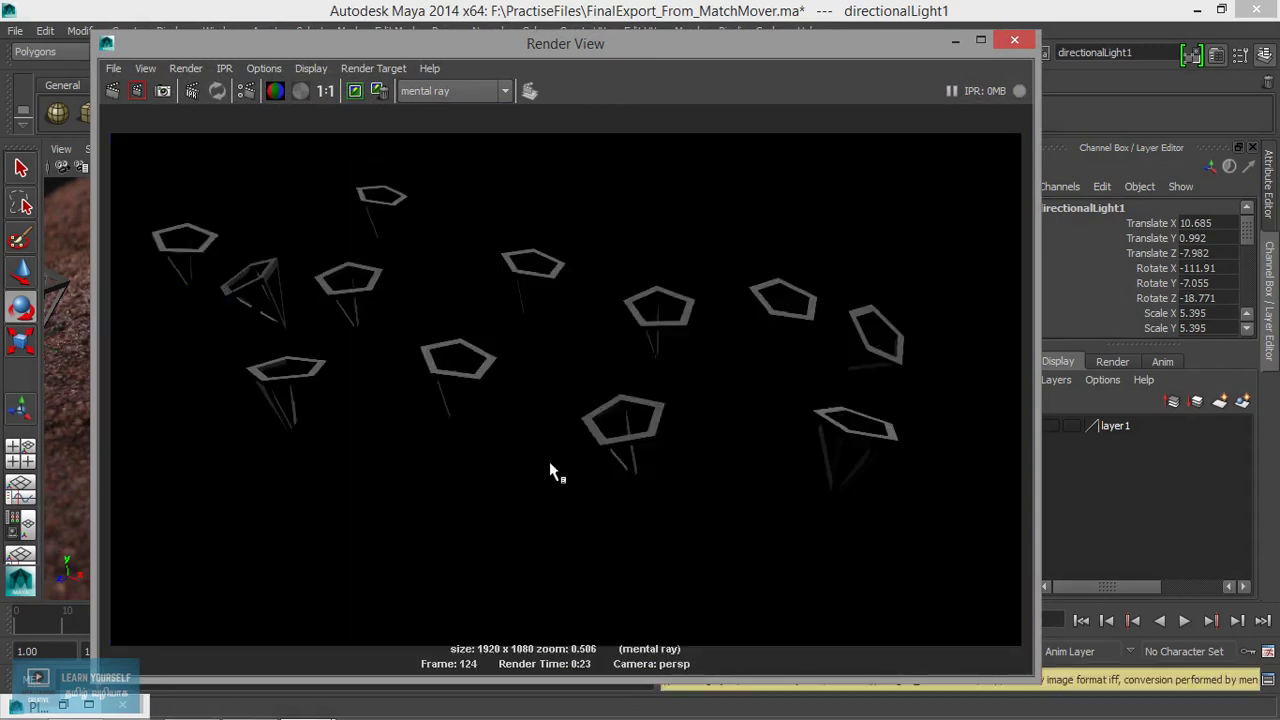
left_click(955, 43)
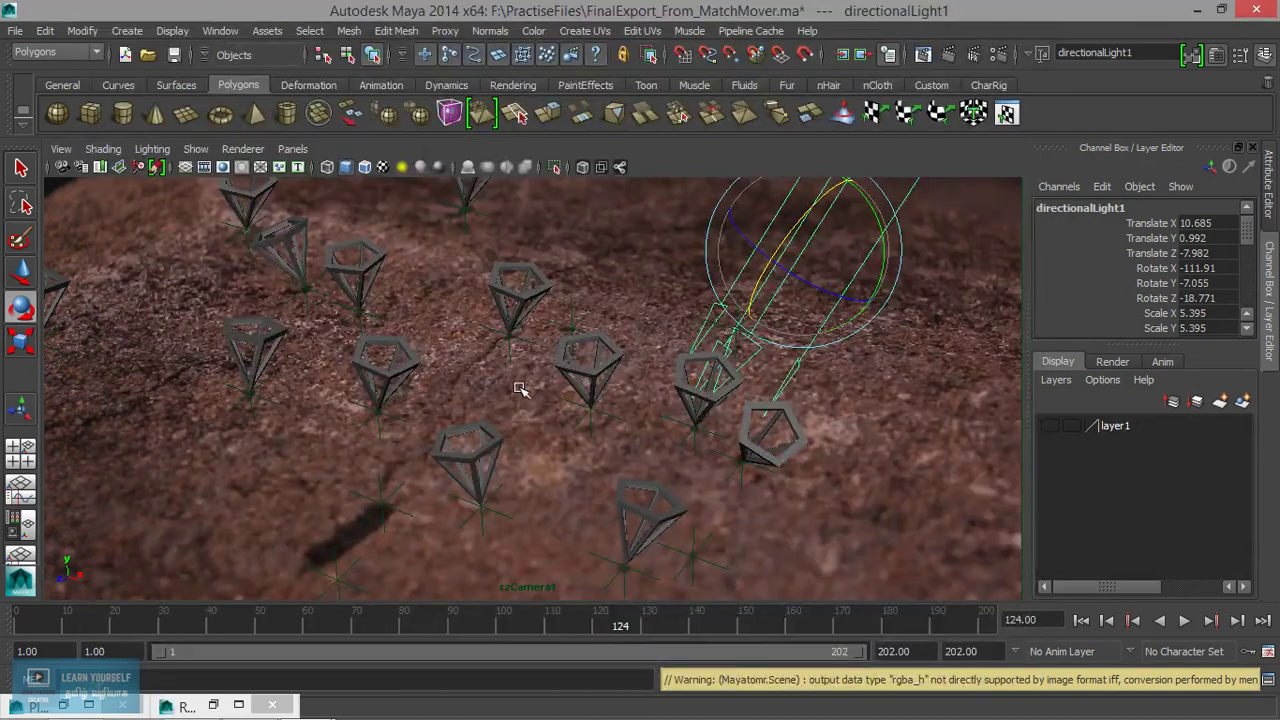
Make layer1 visible to reveal the ground plane pPlane1, and select it.
left_click(514, 418)
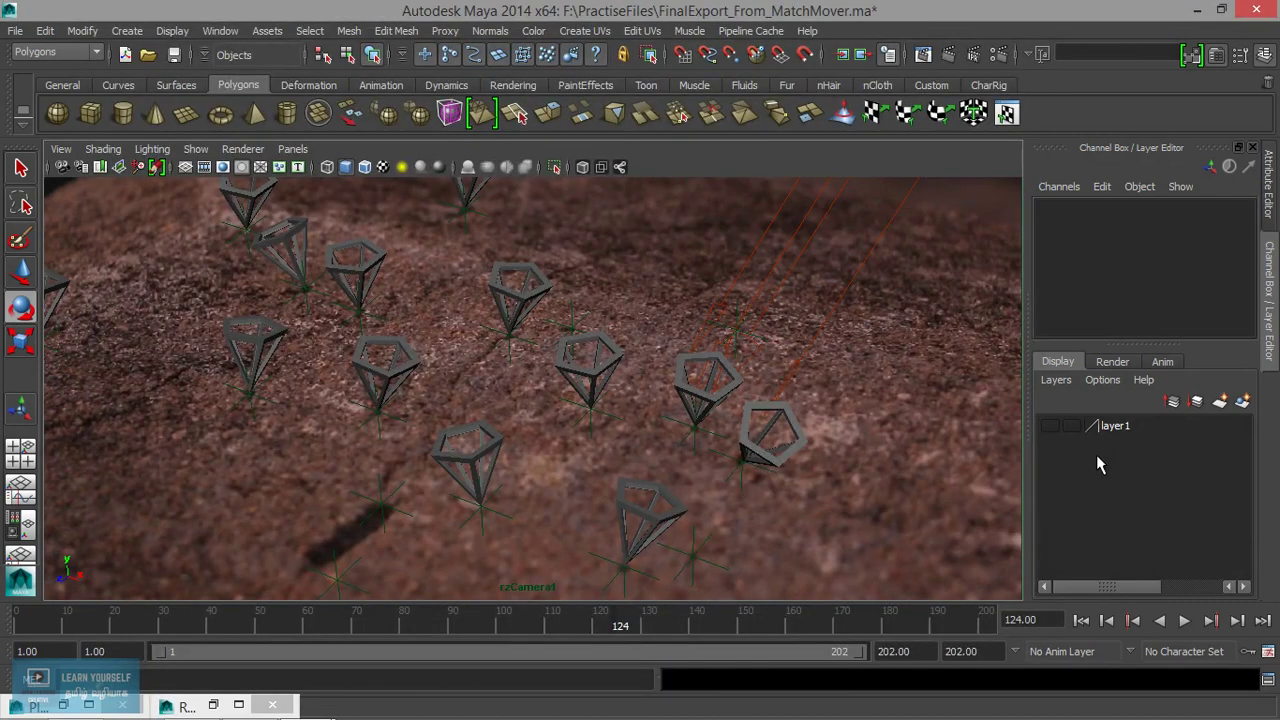
left_click(1050, 426)
left_click(667, 281)
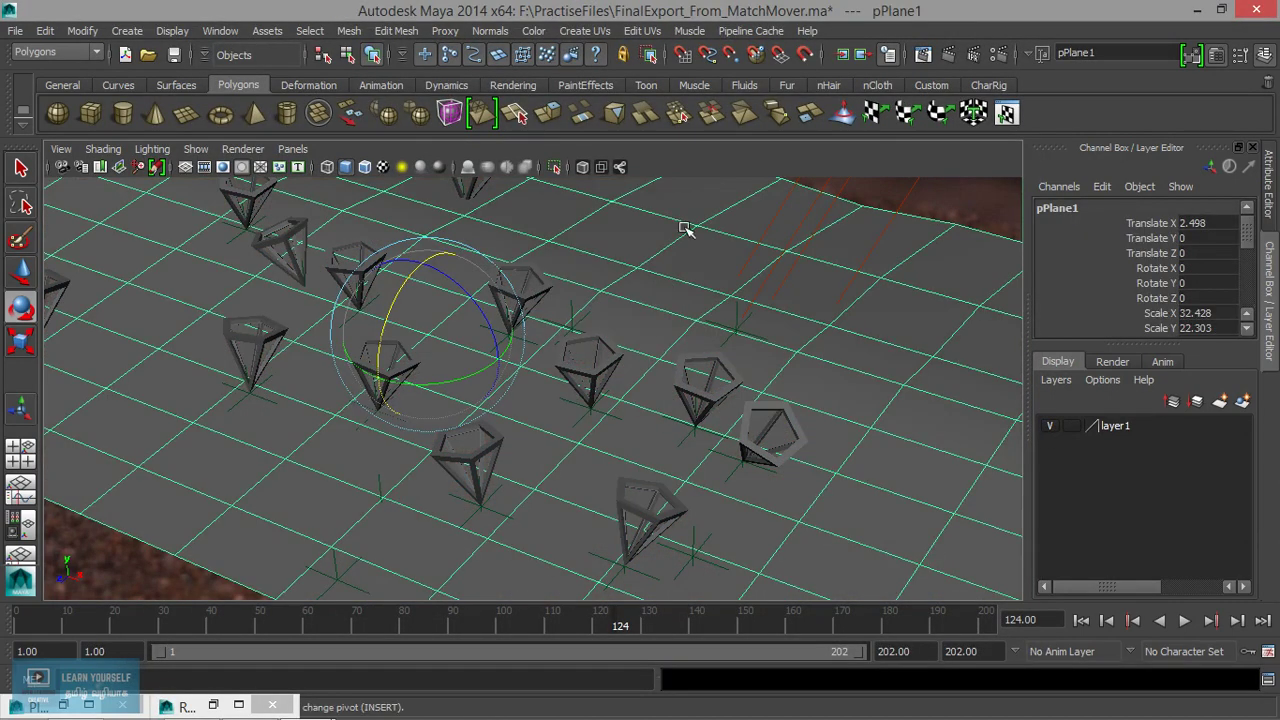
right_click(656, 234)
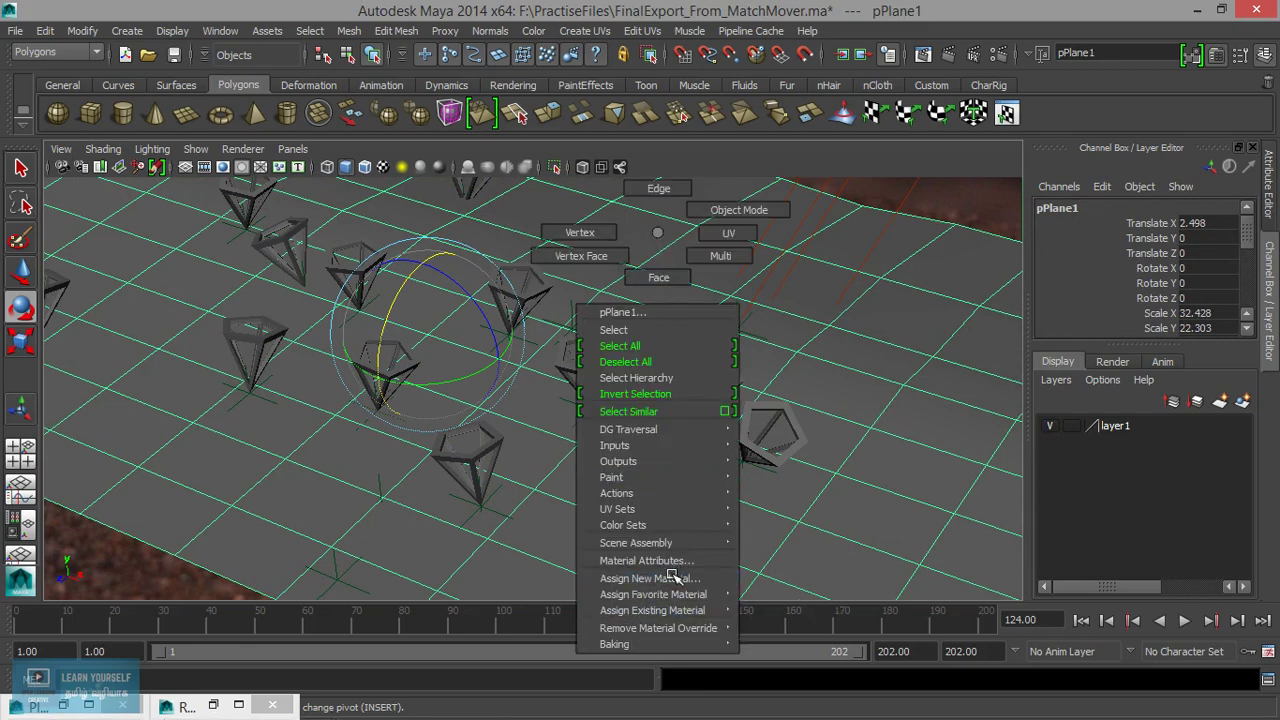
left_click(660, 233)
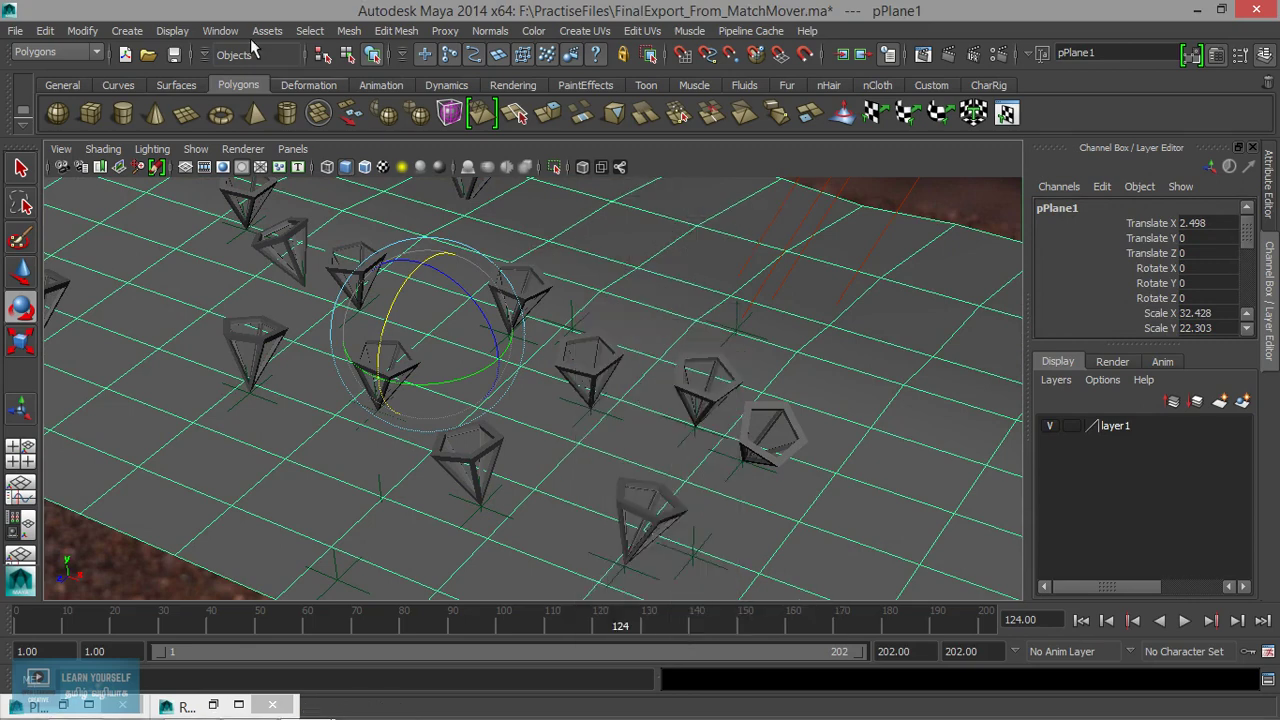
Launch Hypershade and widen it to list the Maya node types.
left_click(220, 31)
mouse_move(261, 76)
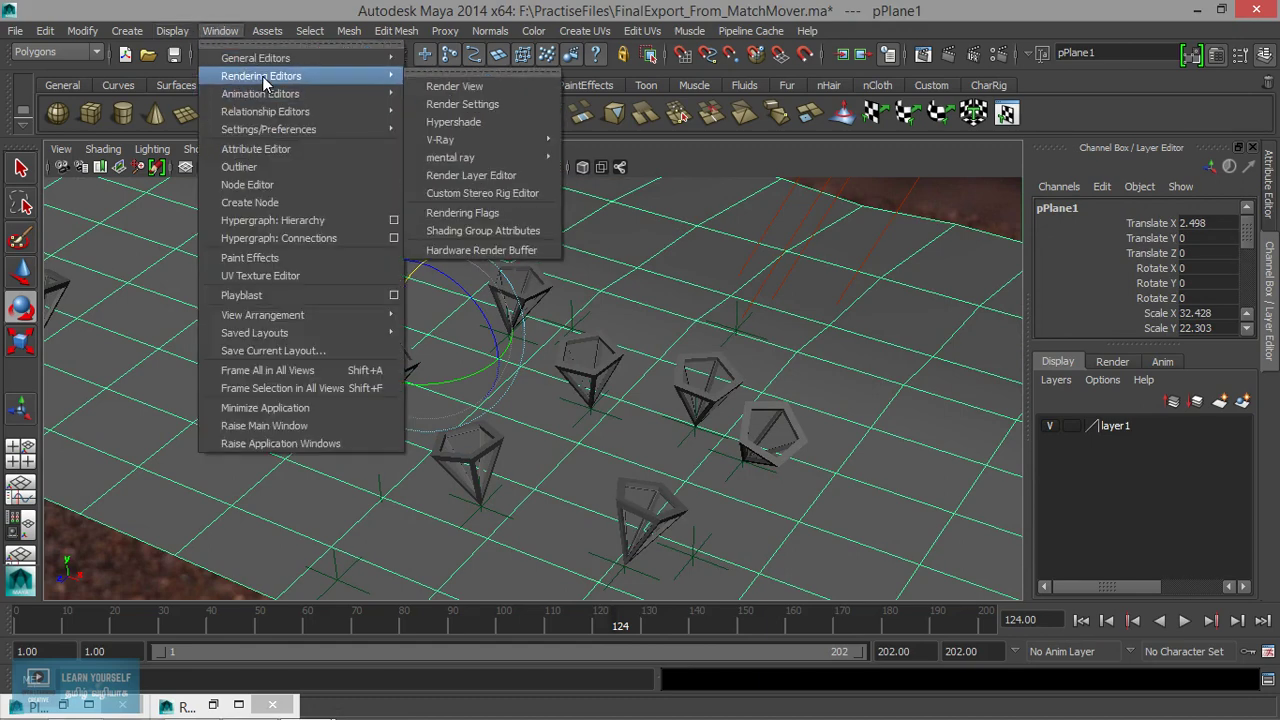
left_click(502, 122)
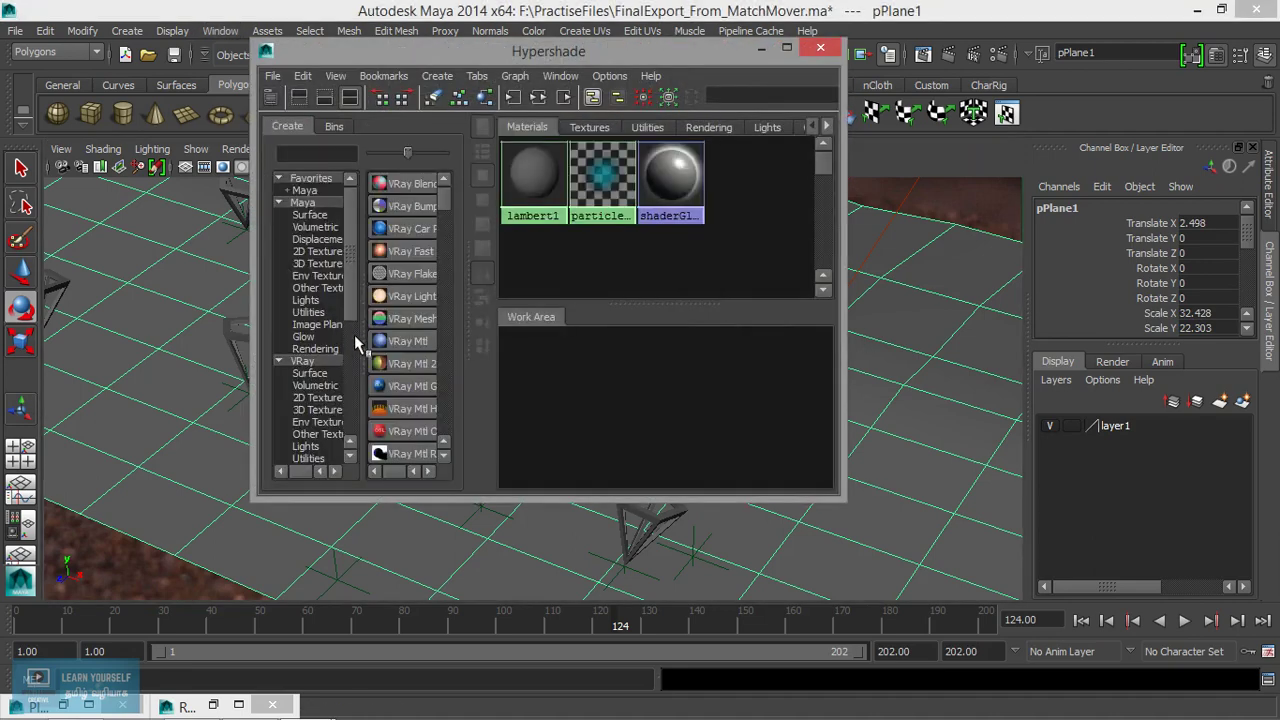
left_click_drag(255, 335, 114, 335)
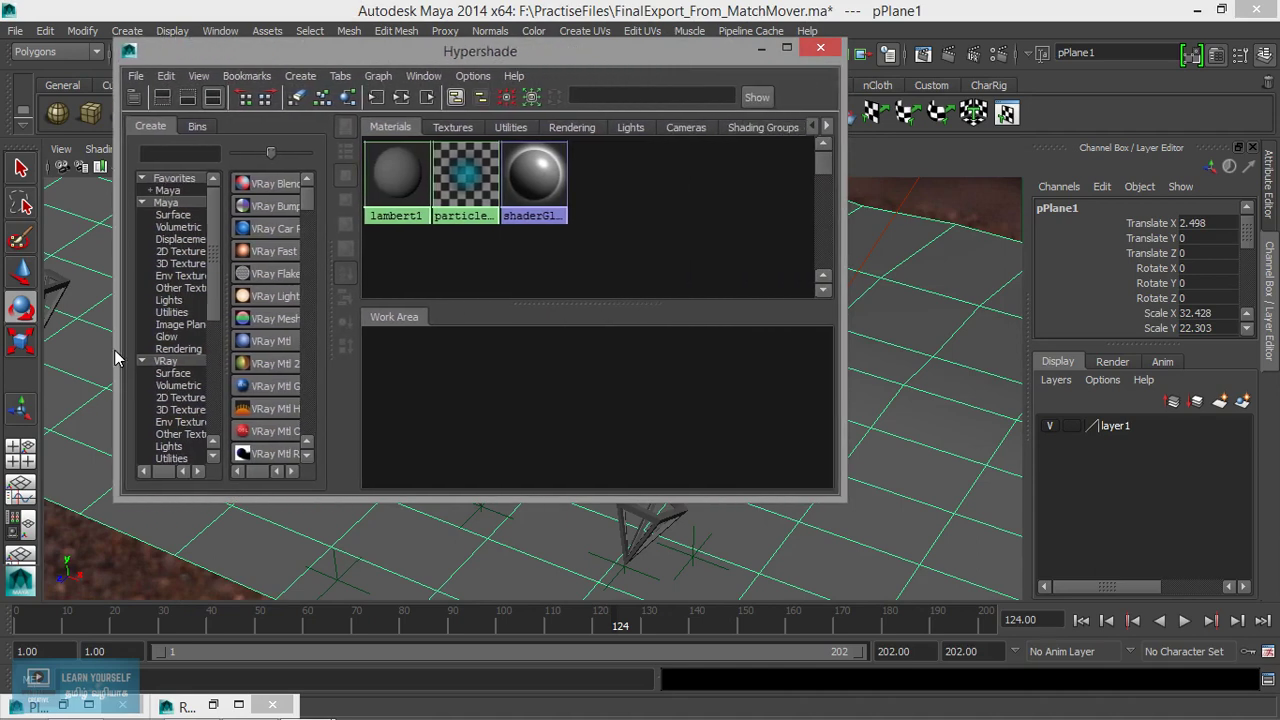
left_click_drag(326, 291, 450, 293)
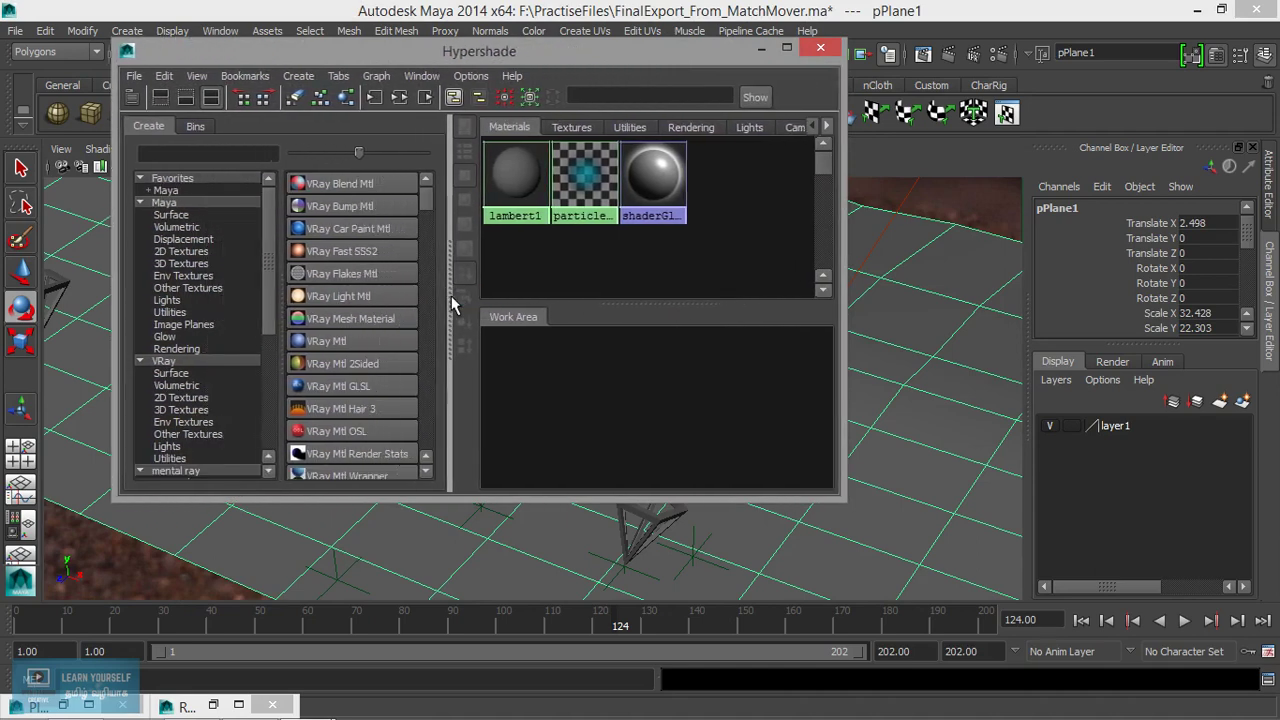
left_click(173, 203)
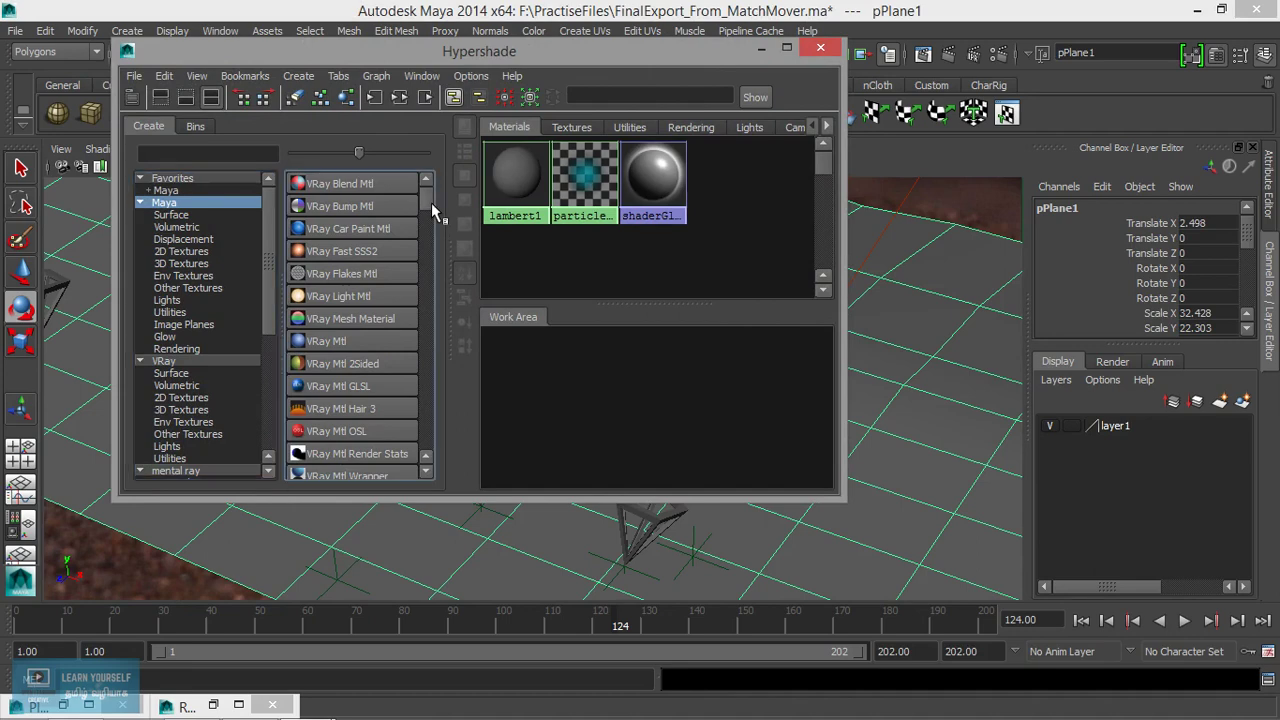
left_click_drag(431, 202, 431, 222)
Search 'use', create a Use Background node, and drop useBackground1 onto pPlane1.
left_click(236, 152)
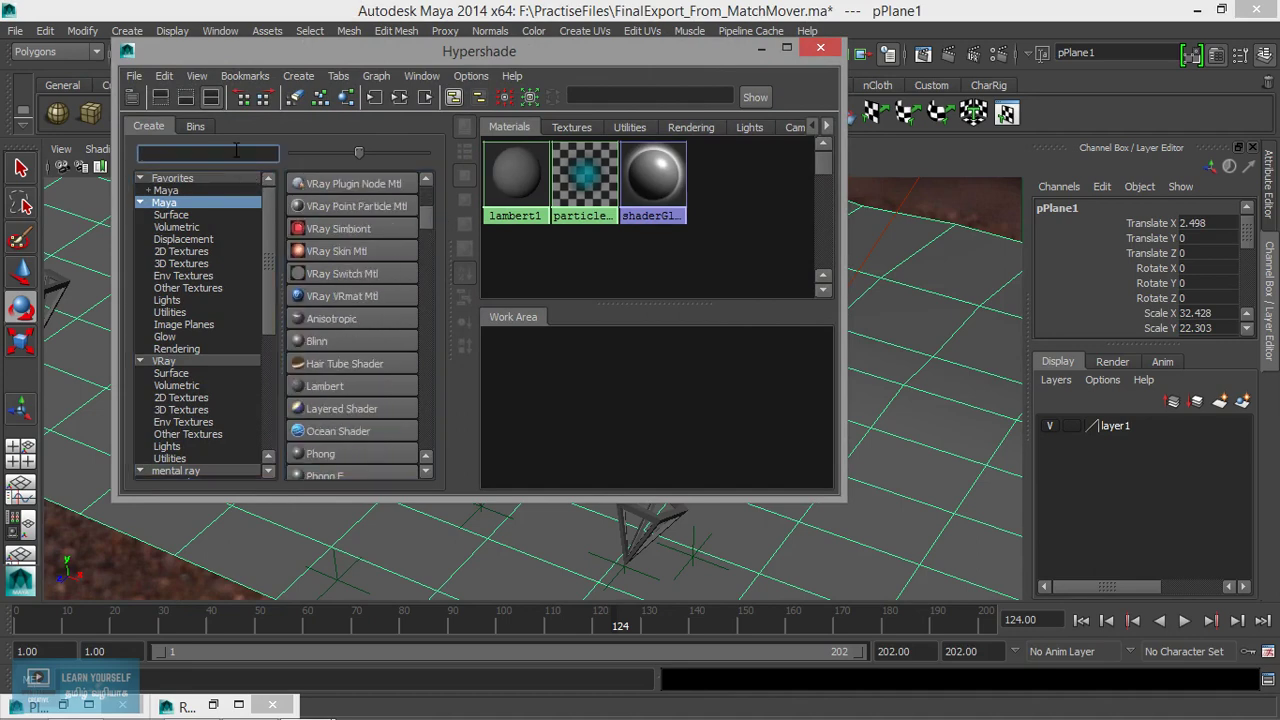
type("use")
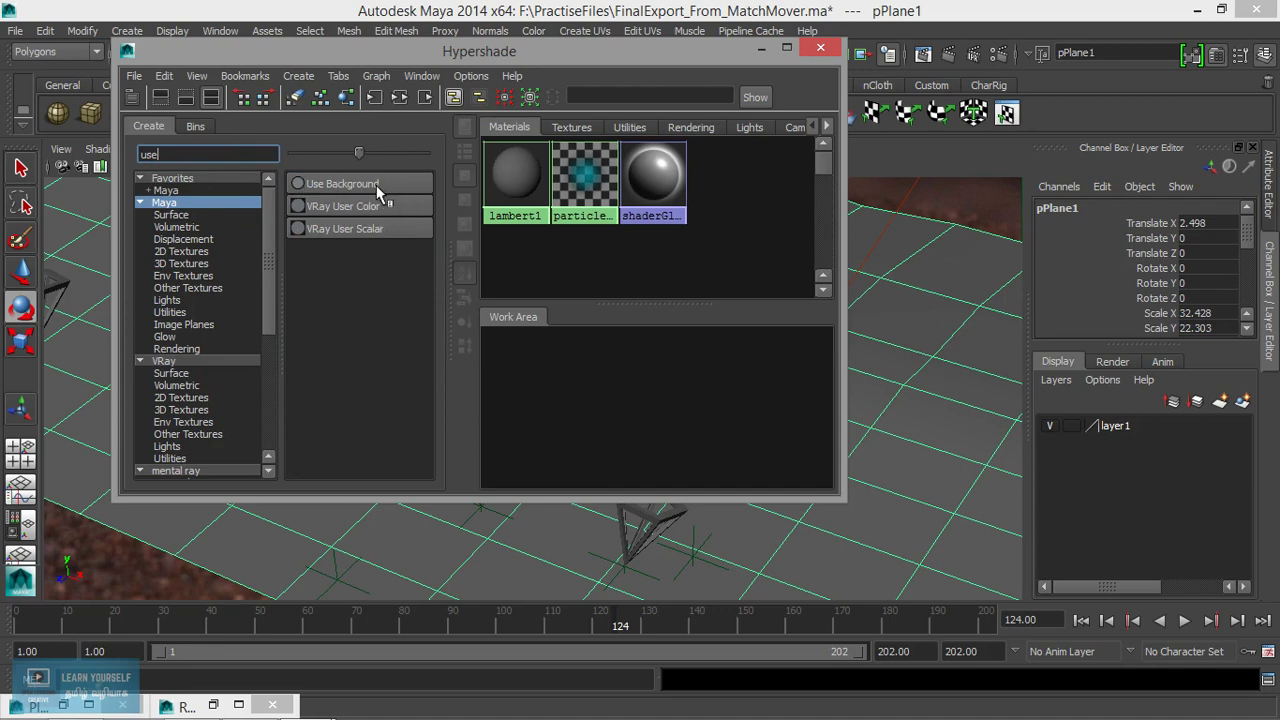
left_click(377, 189)
middle_click_drag(546, 395, 884, 334)
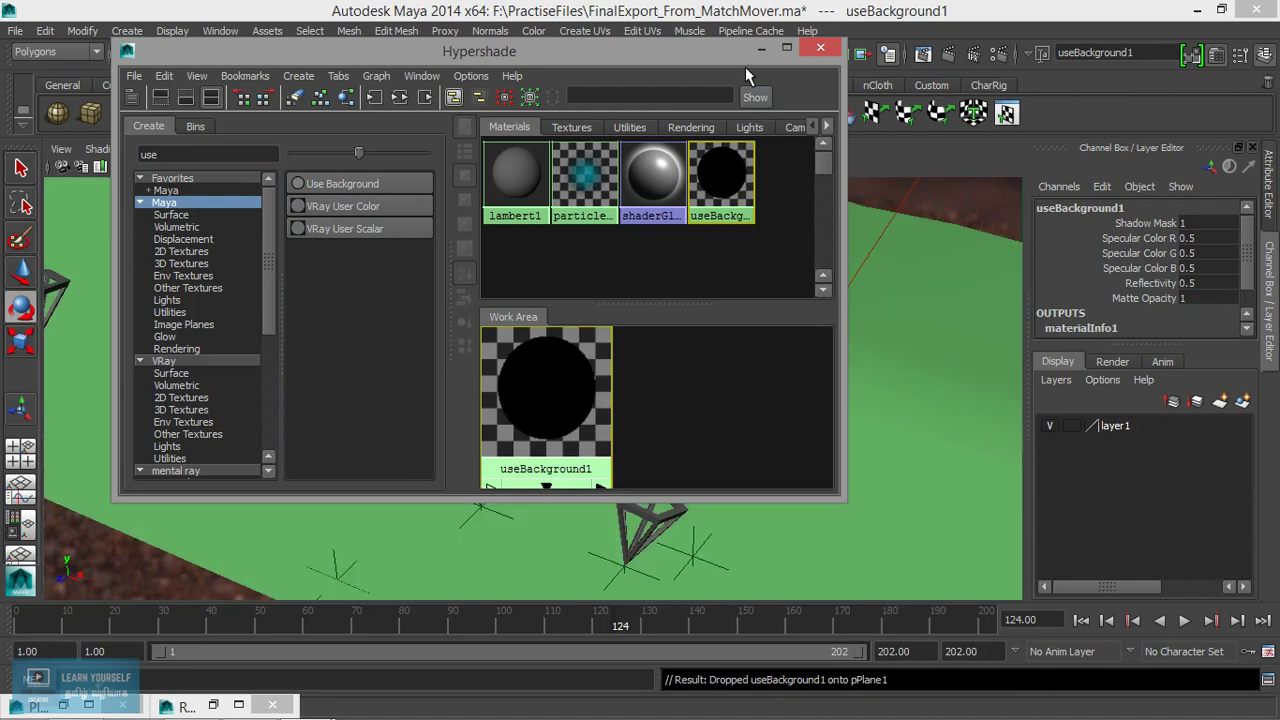
left_click(760, 48)
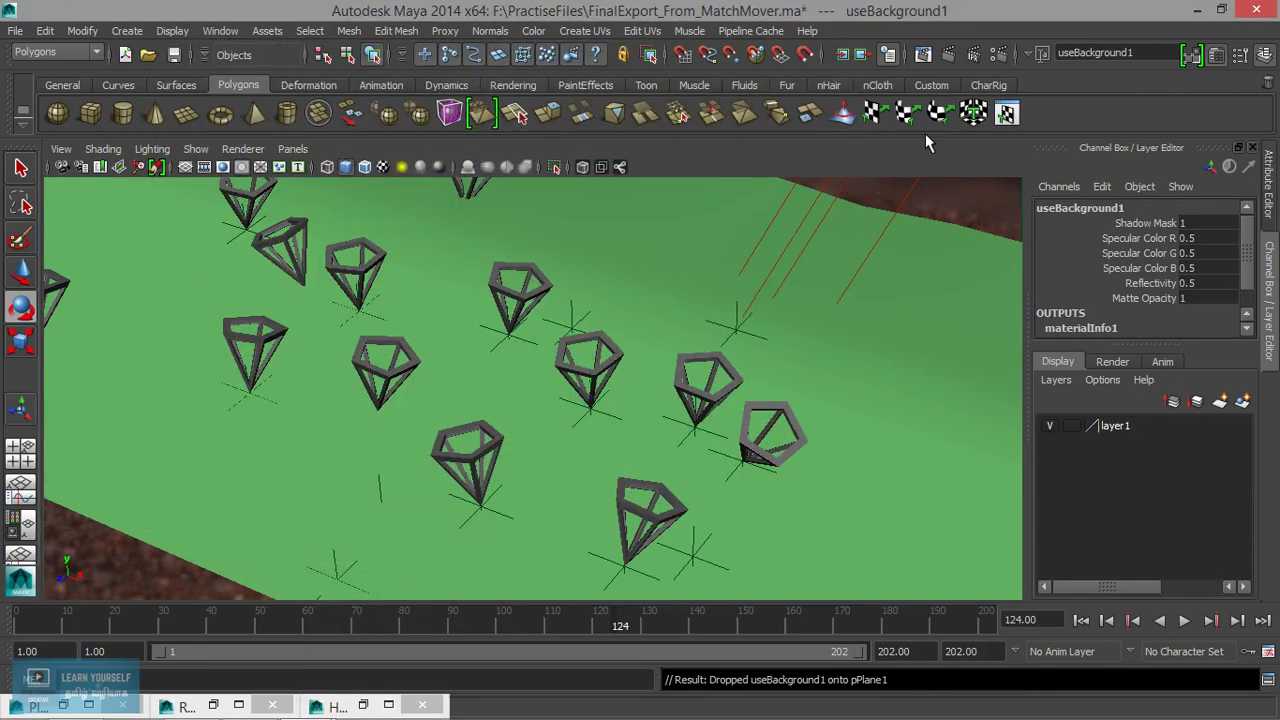
Re-render frame 124 with the Use Background plane, then show pPlane1's attributes.
left_click(925, 55)
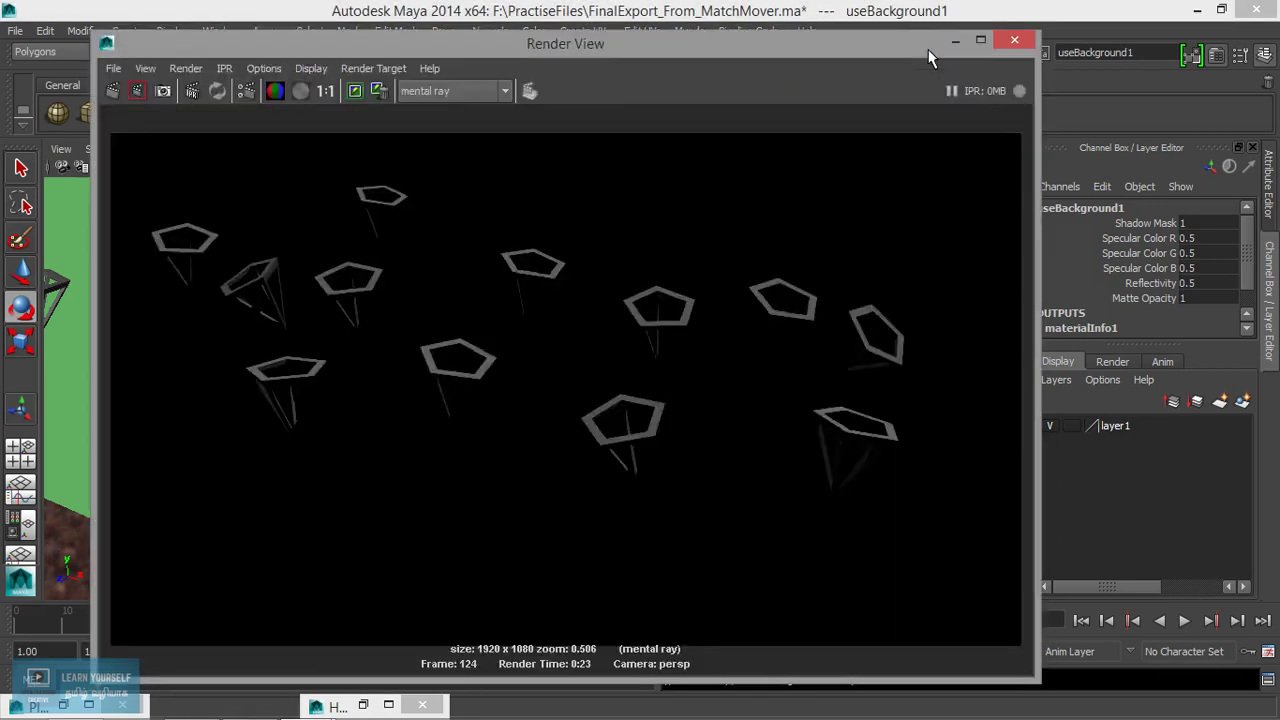
left_click(114, 91)
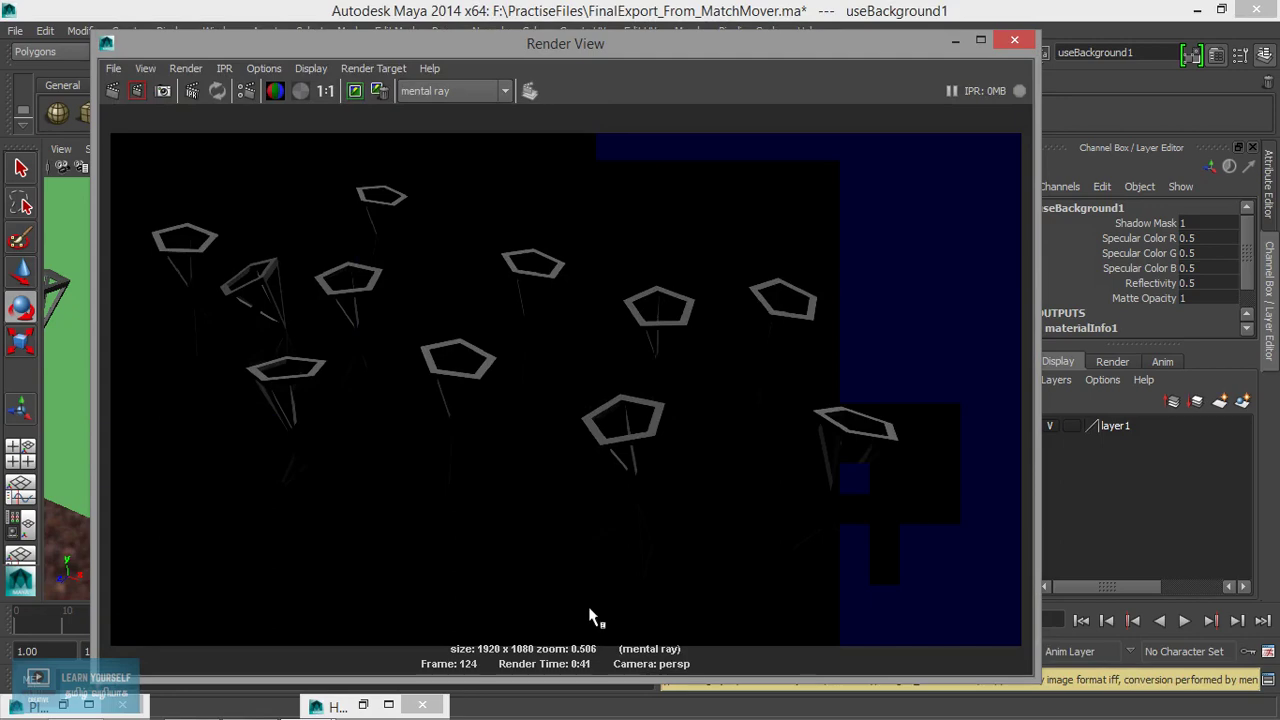
left_click(958, 45)
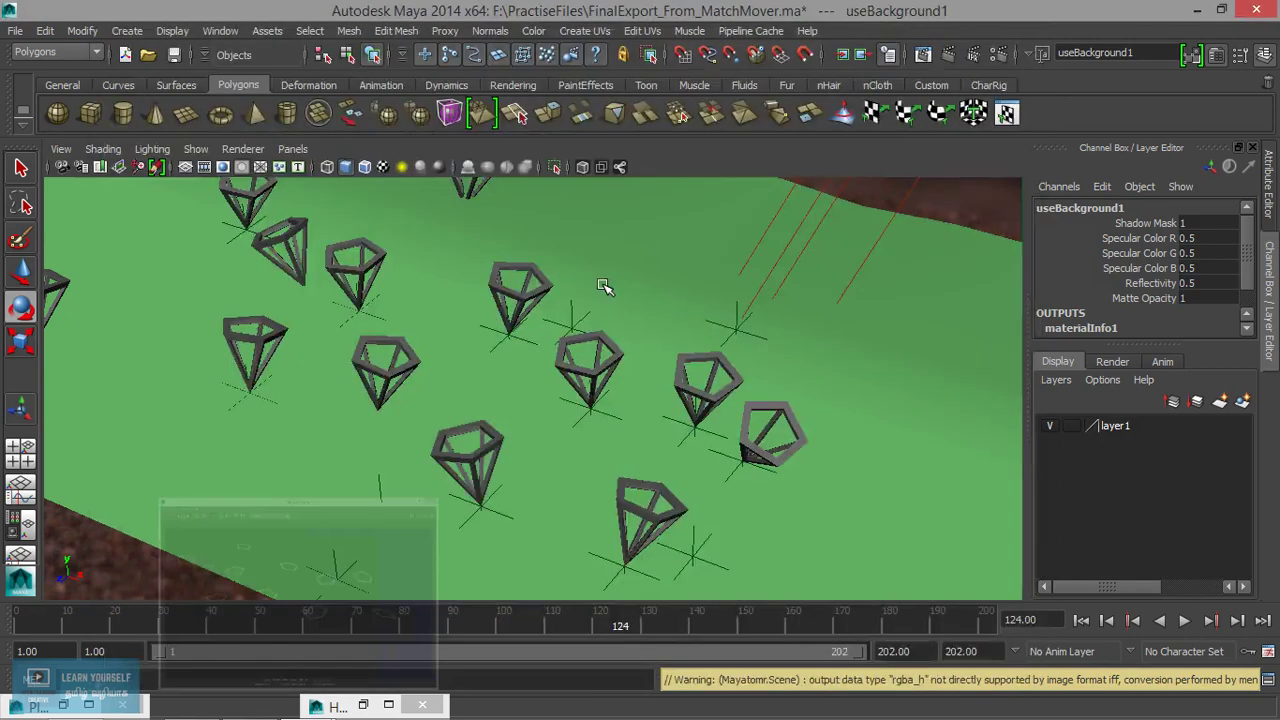
left_click(890, 338)
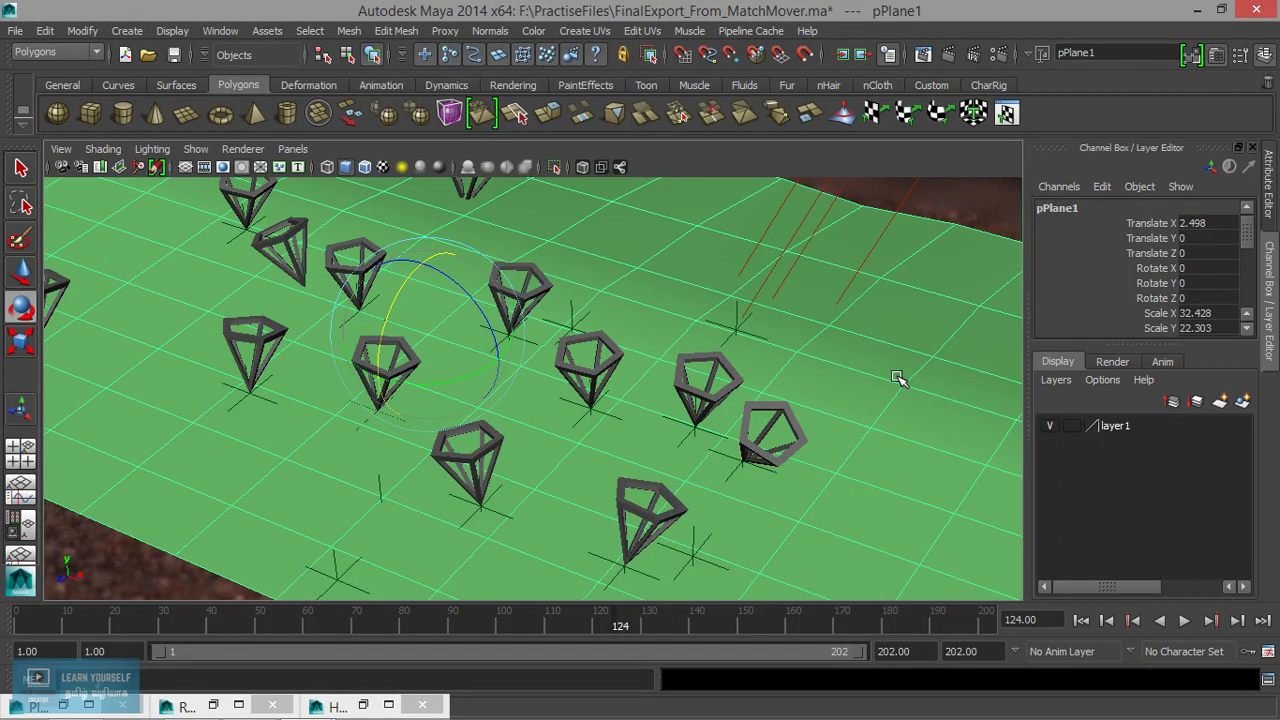
key("ctrl+a")
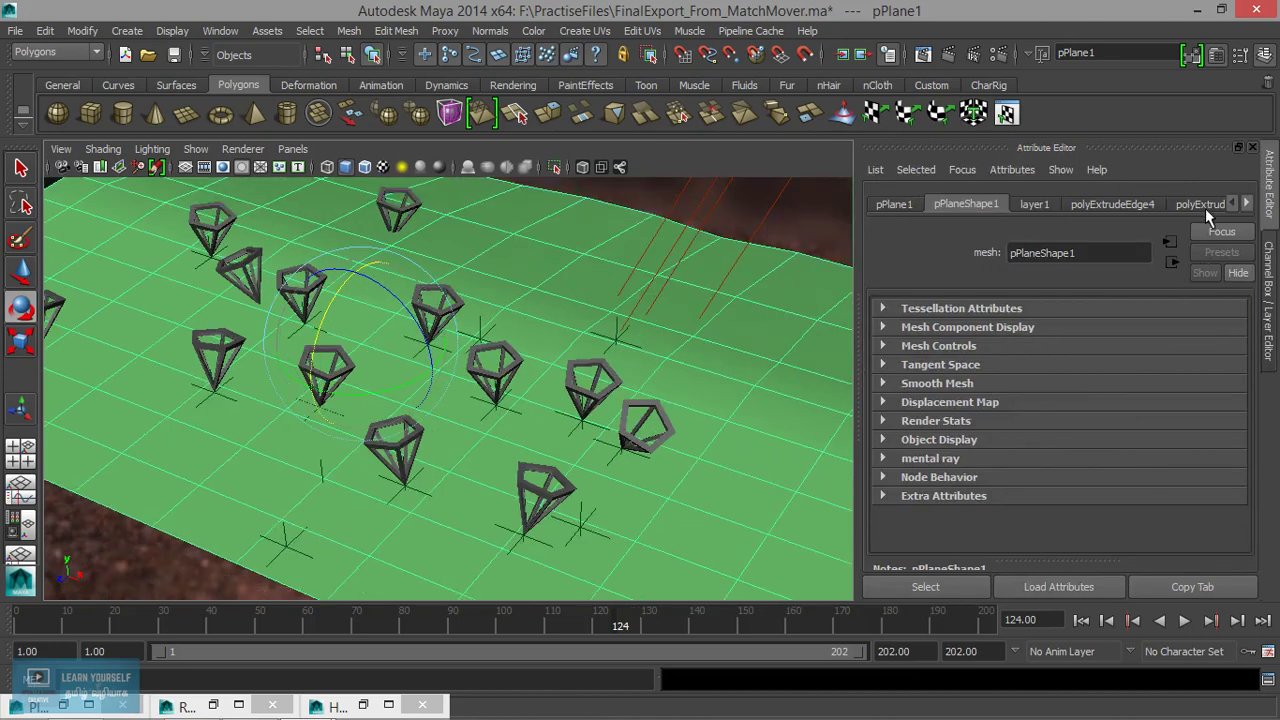
Delete pPlane1's extrude construction history using the Hist shelf button.
left_click(1205, 206)
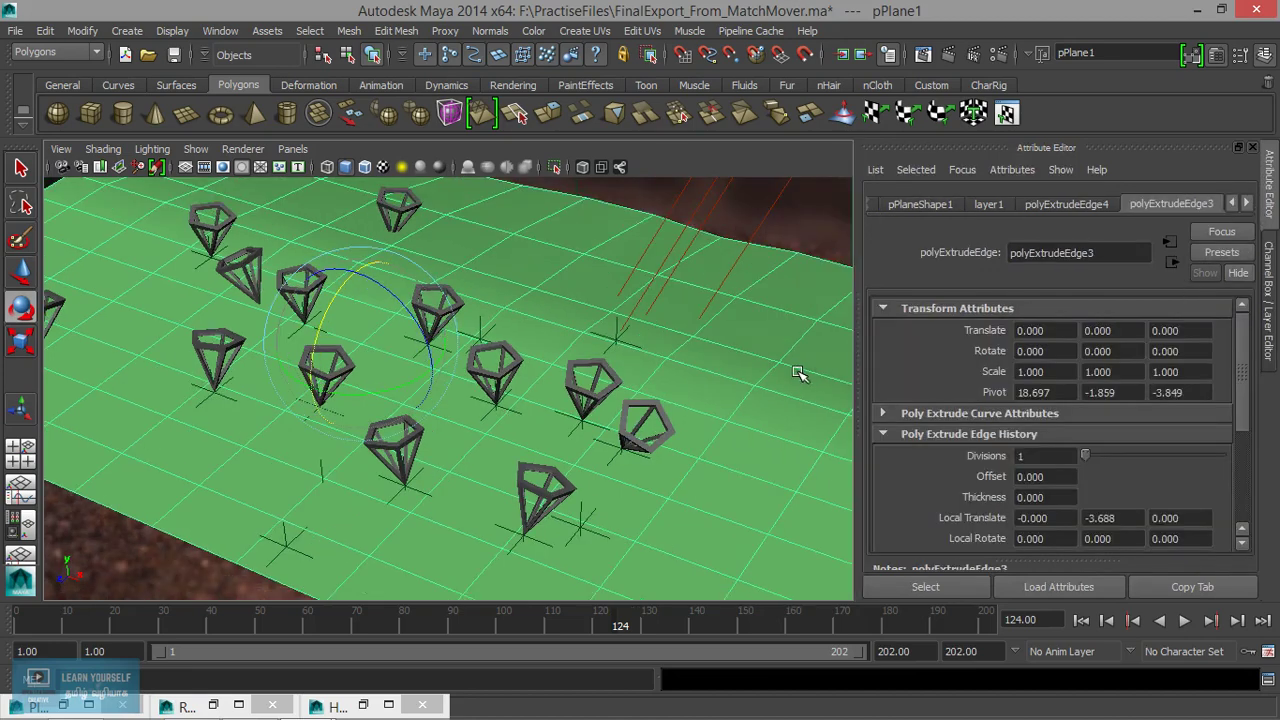
left_click(925, 85)
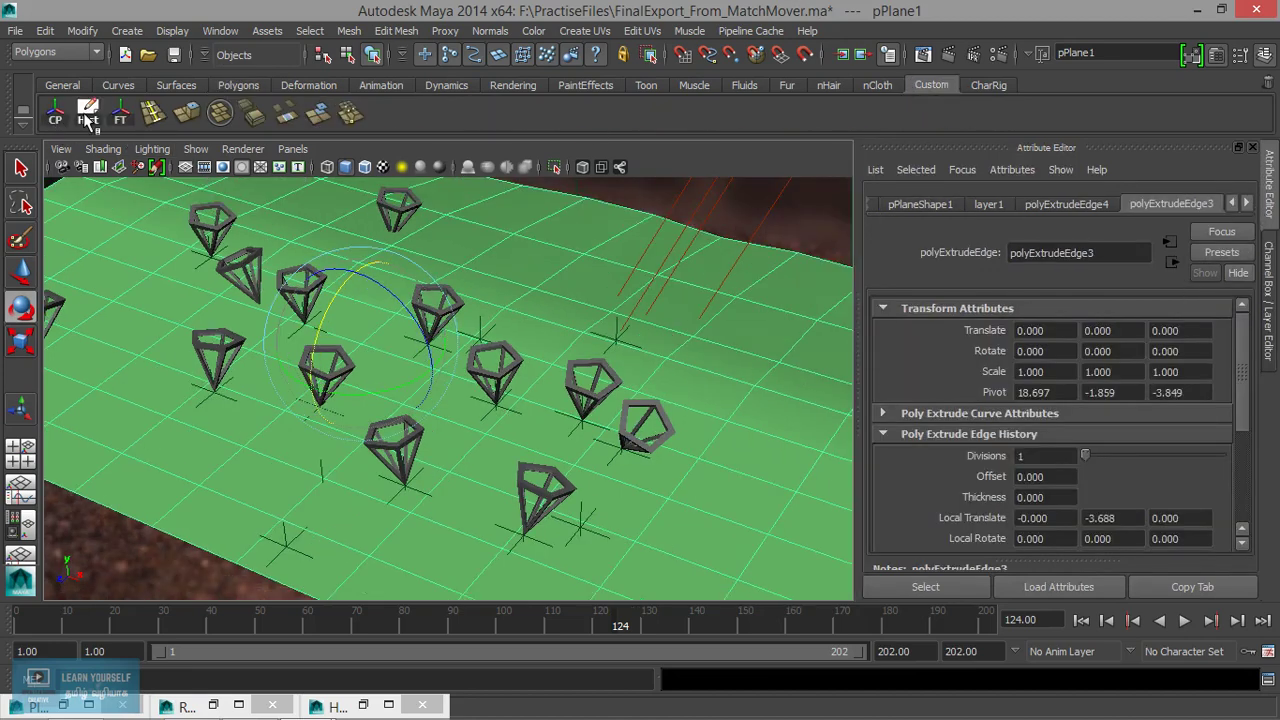
left_click(88, 118)
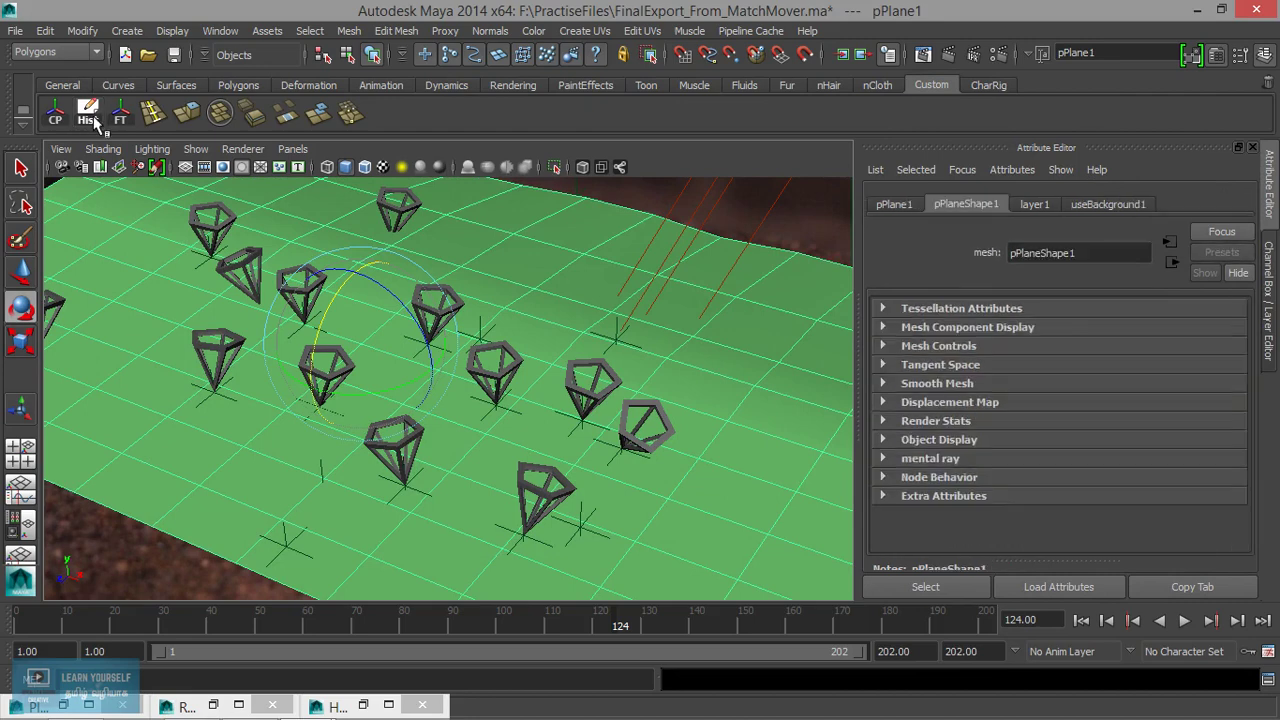
Lower useBackground1 Reflectivity from 0.500 to 0.308 and start a new render.
left_click(1128, 204)
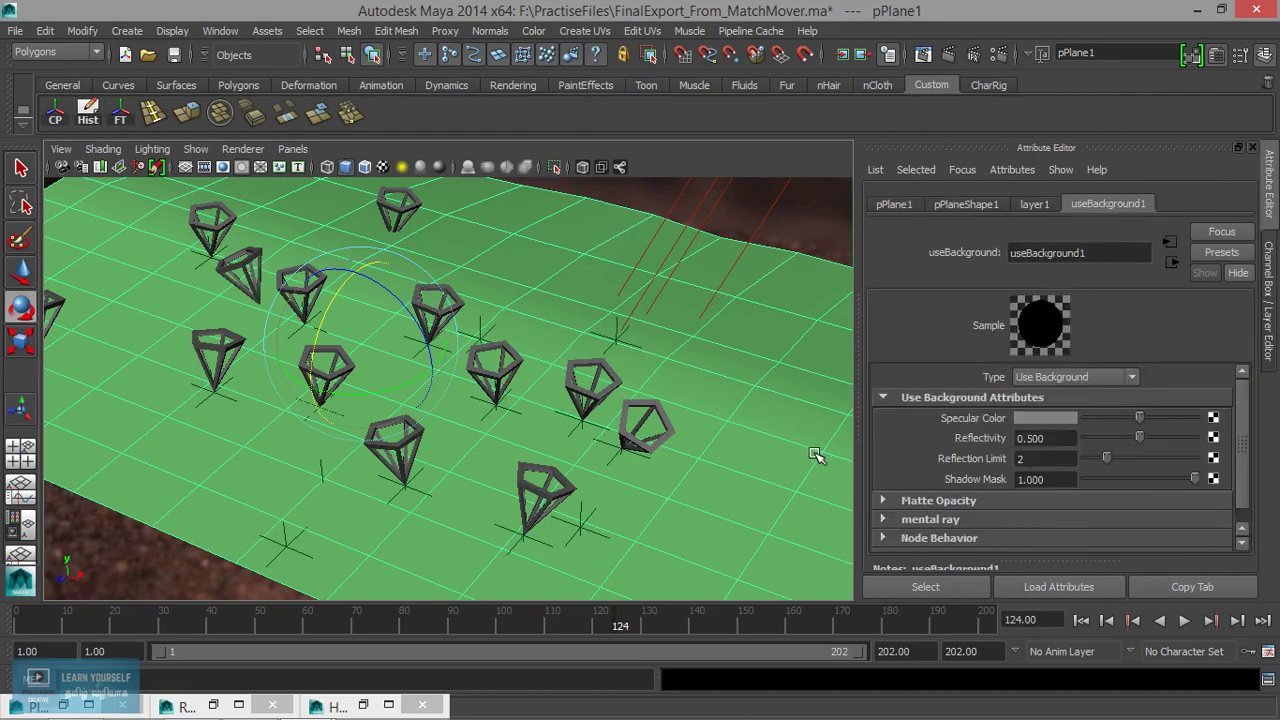
left_click(1119, 438)
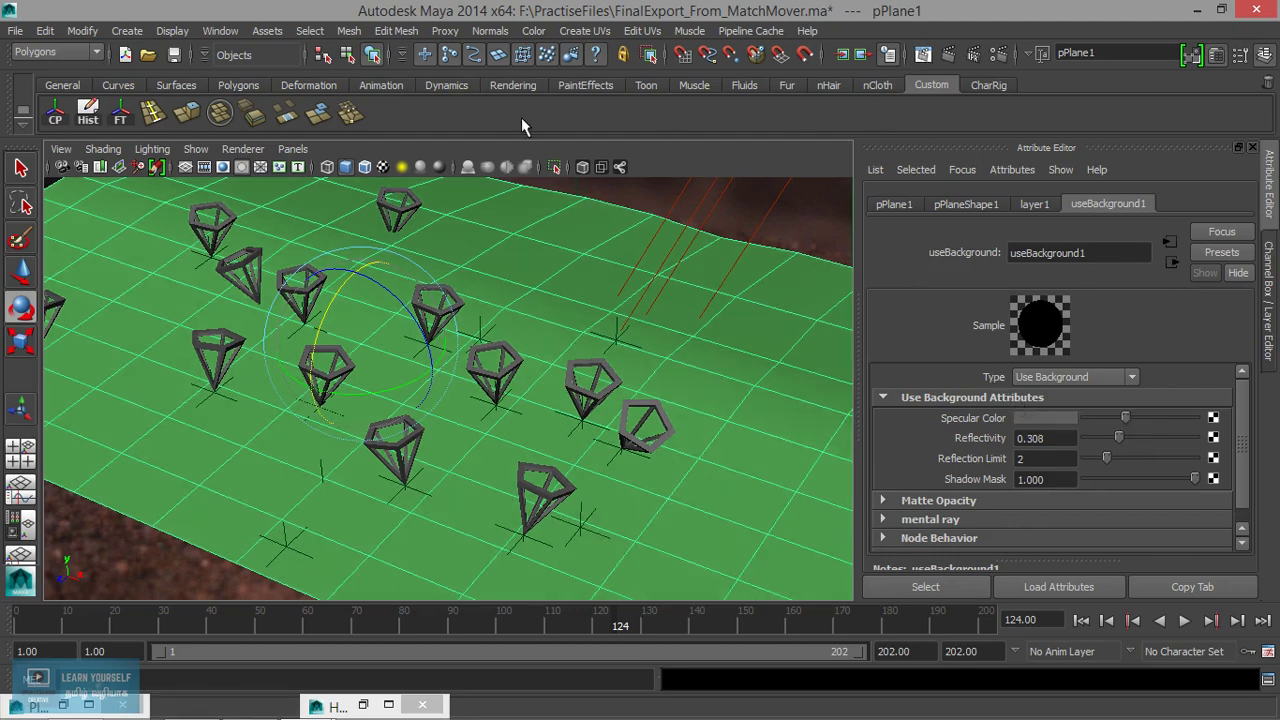
key("ctrl+r")
left_click(186, 70)
mouse_move(205, 170)
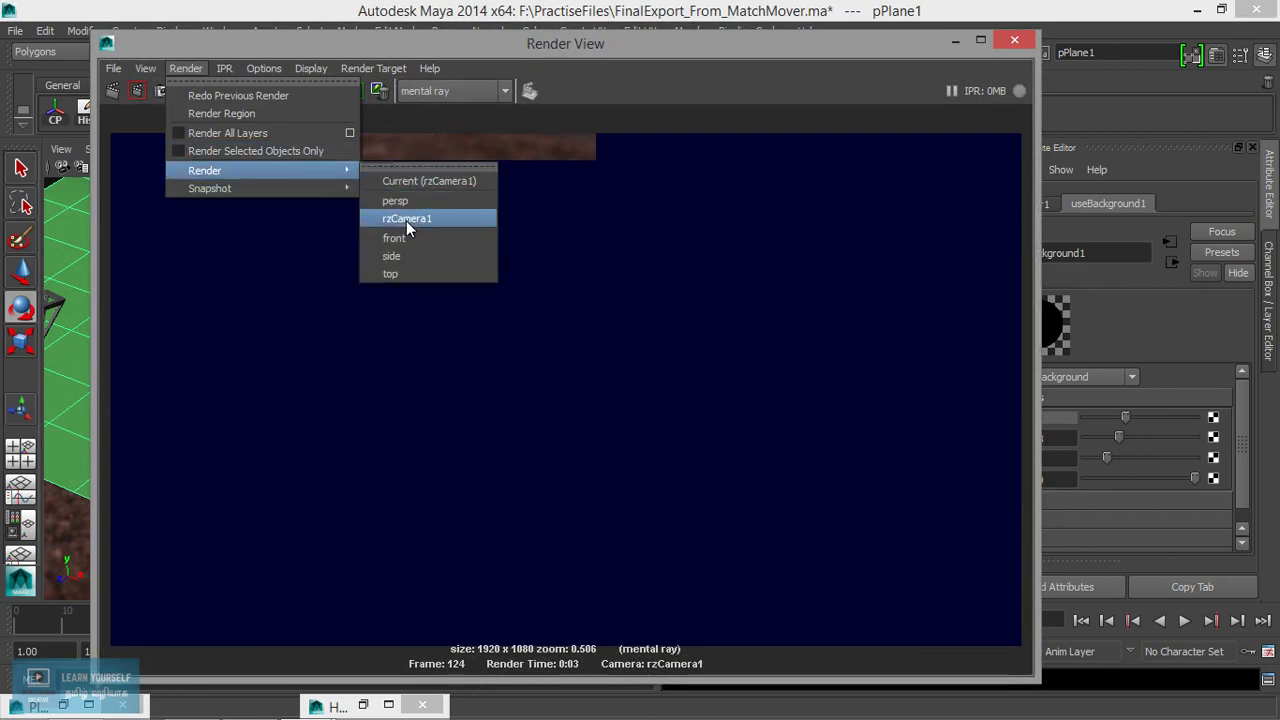
Render frame 124 through rzCamera1 in mental ray.
left_click(430, 222)
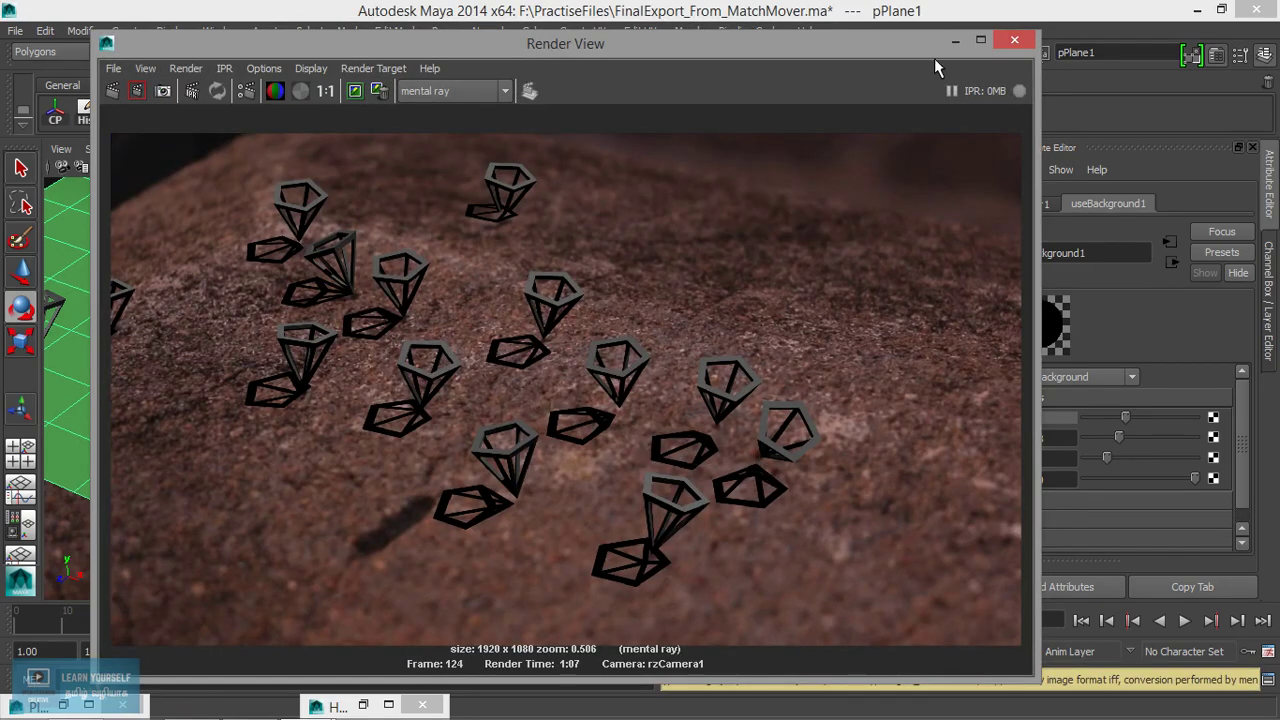
left_click(955, 42)
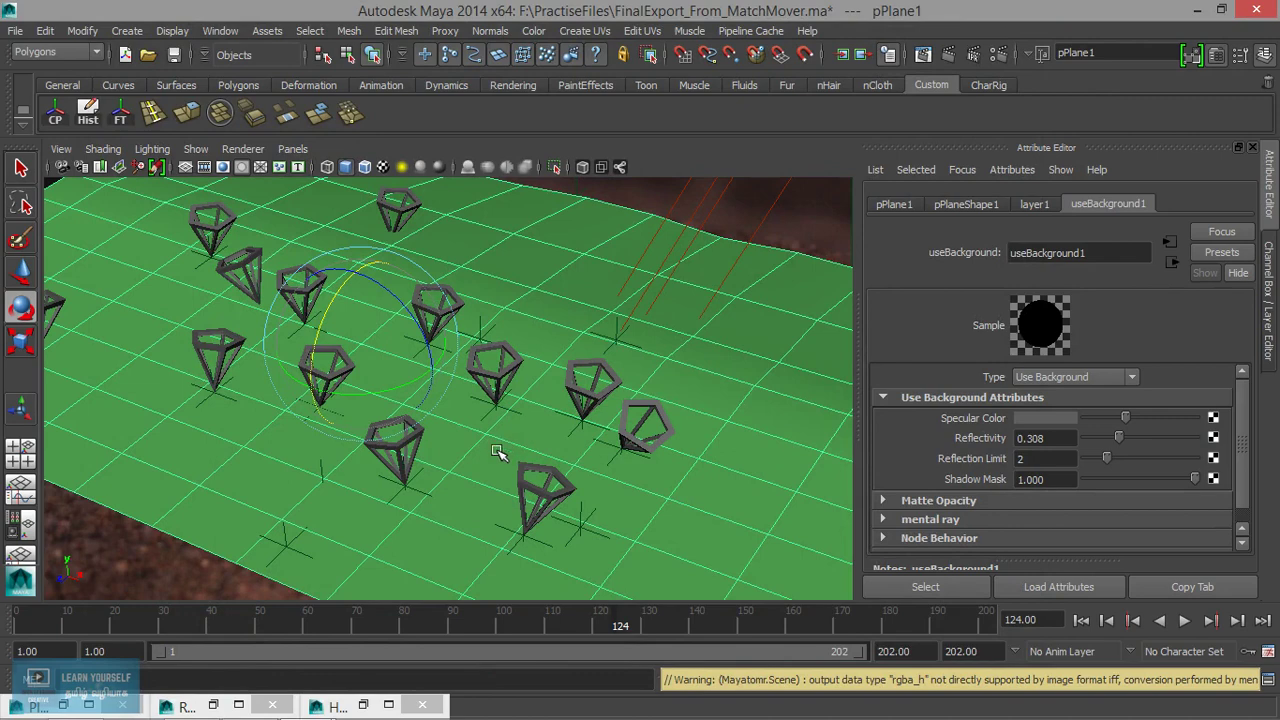
Switch the viewport to the persp camera and orbit down close to the pyramids.
right_click_drag(497, 452, 645, 462, "alt")
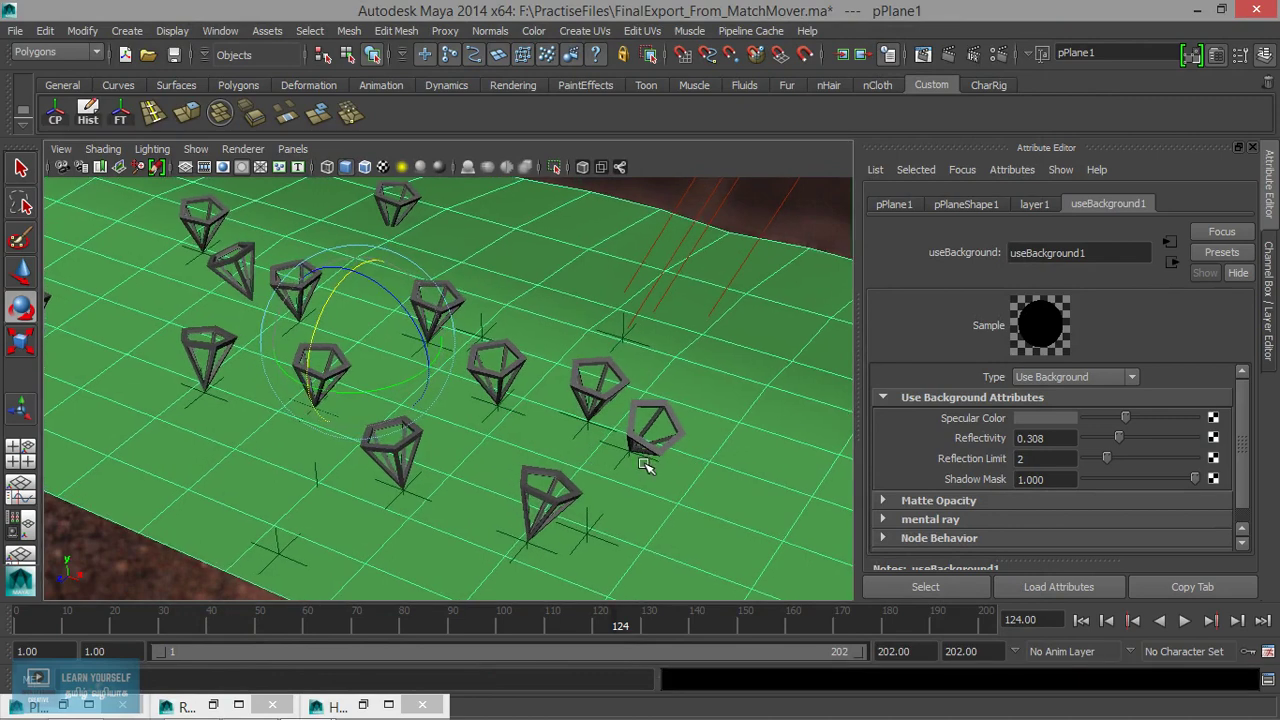
left_click_drag(637, 462, 638, 462, "alt")
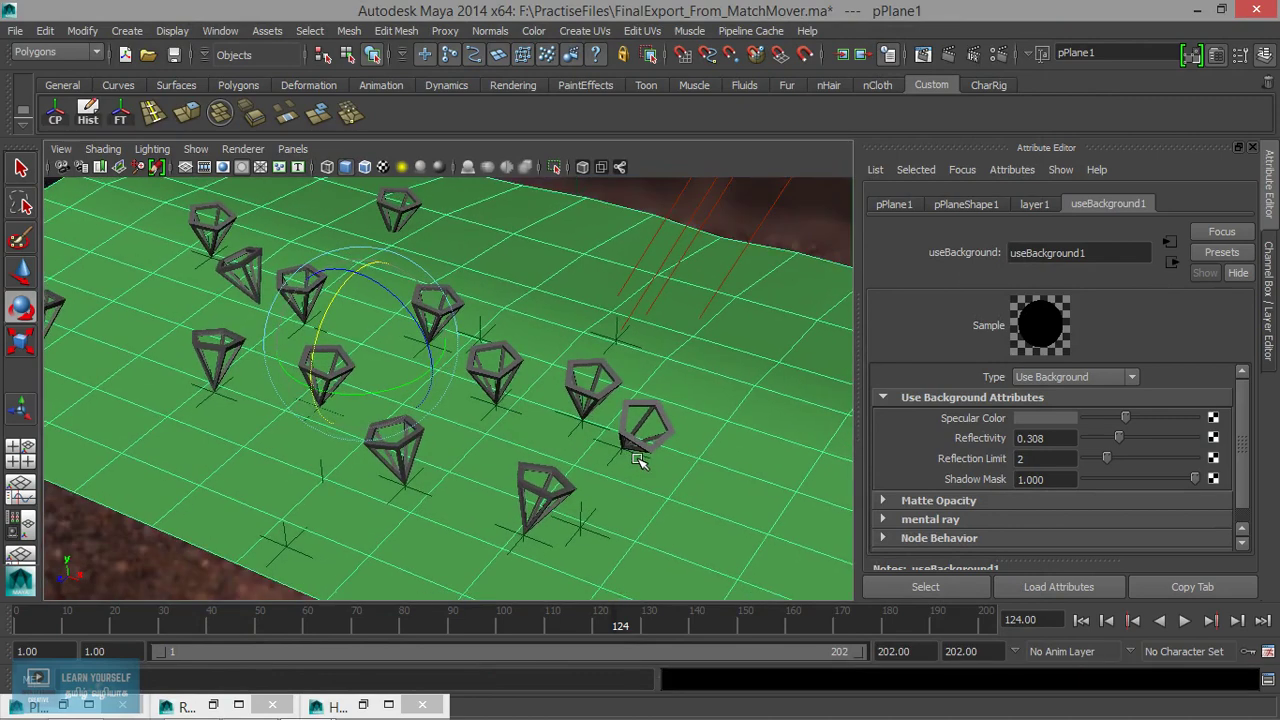
left_click(305, 150)
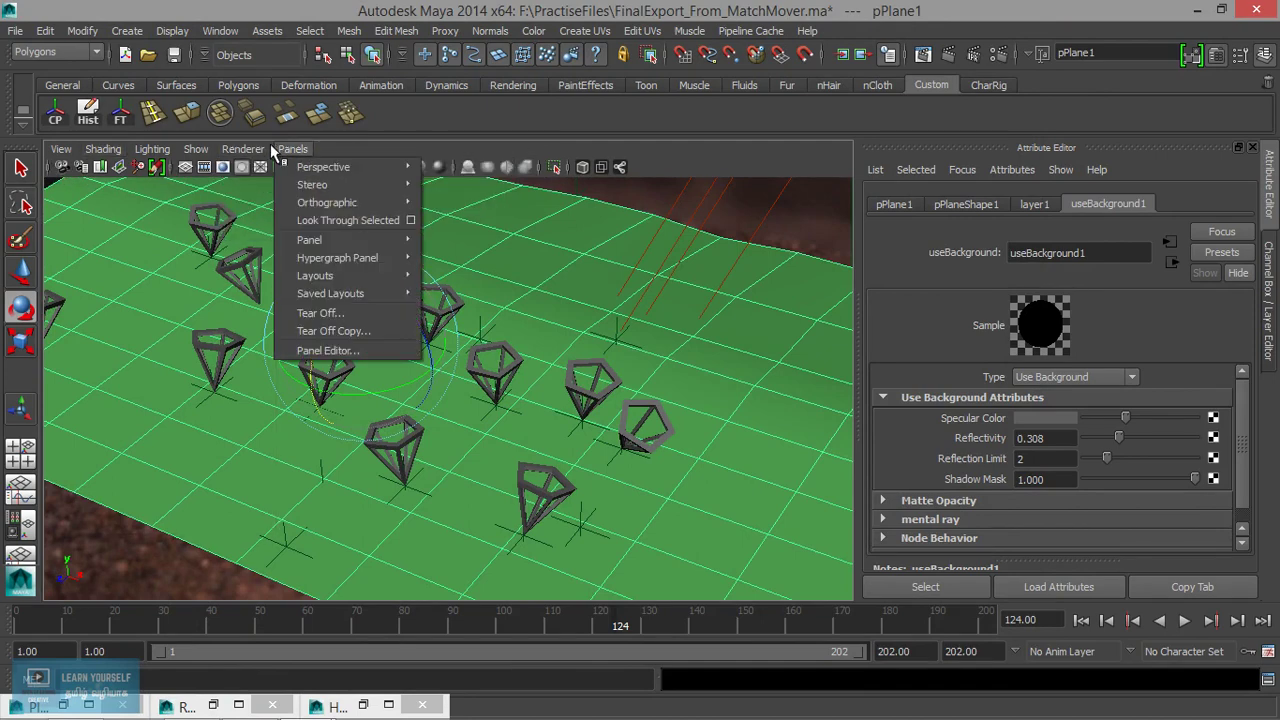
left_click(466, 189)
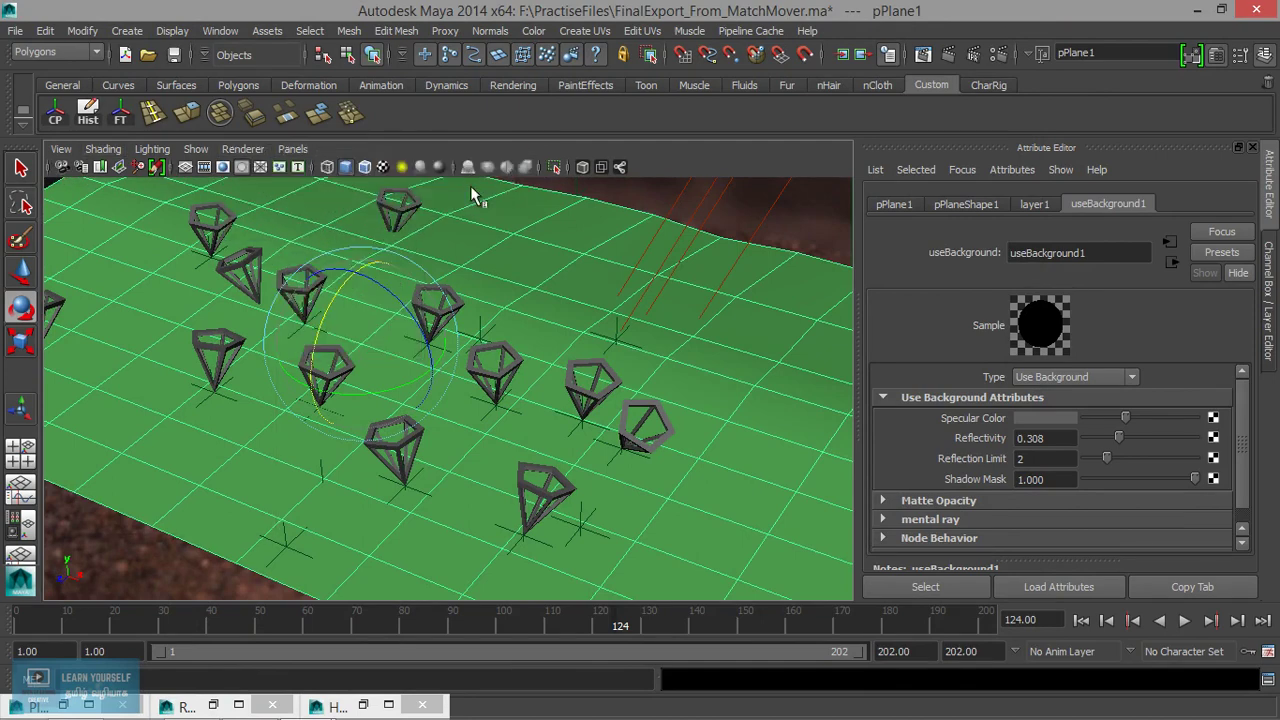
mouse_move(490, 395)
left_mouse_down("alt")
mouse_move(508, 390)
mouse_move(486, 373)
left_mouse_up("alt")
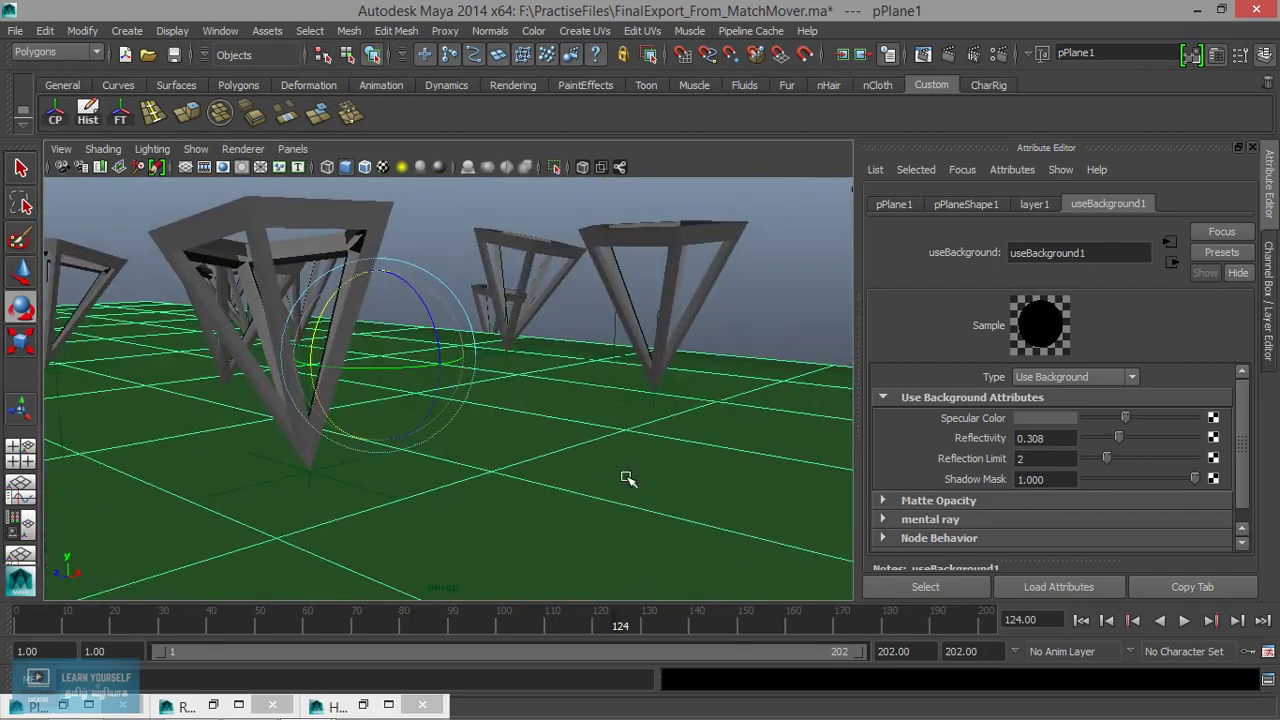
right_click_drag(486, 373, 571, 437, "alt")
mouse_move(571, 437)
left_mouse_down("alt")
mouse_move(500, 371)
mouse_move(523, 394)
left_mouse_up("alt")
Move pCone10 down along Y until its tip rests on the green ground plane.
left_click(578, 409)
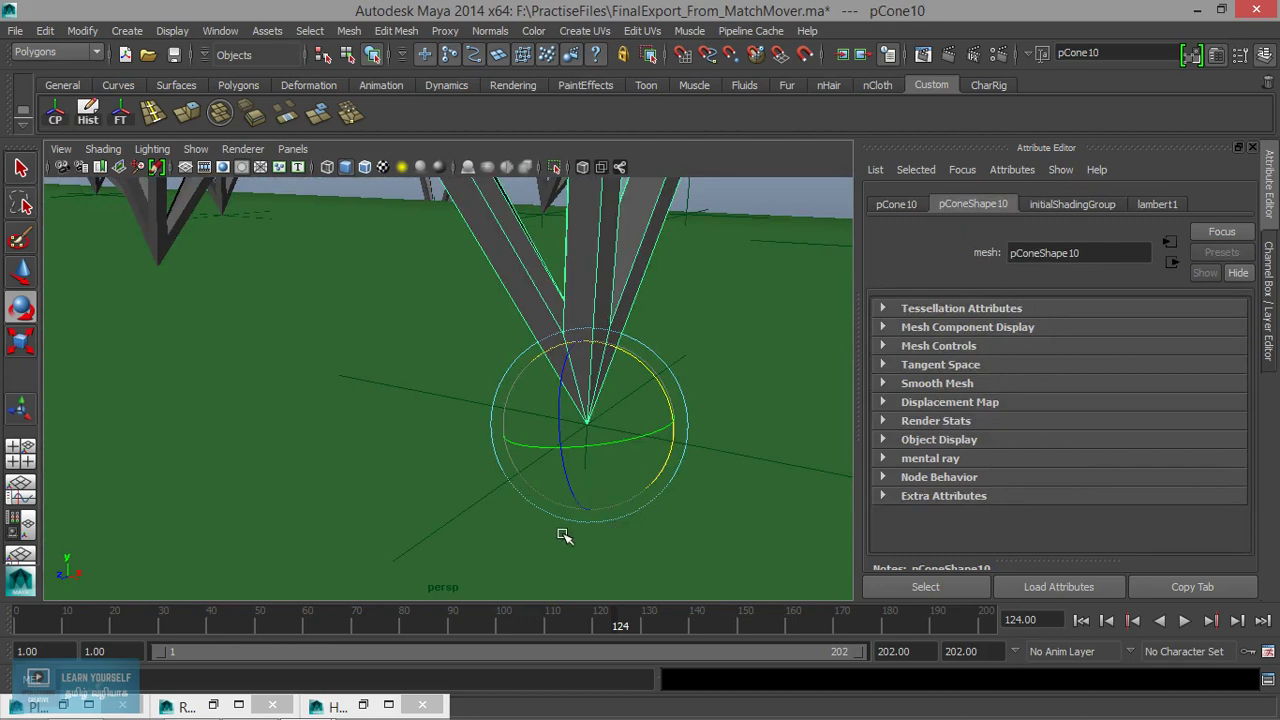
left_click_drag(612, 529, 607, 527, "alt")
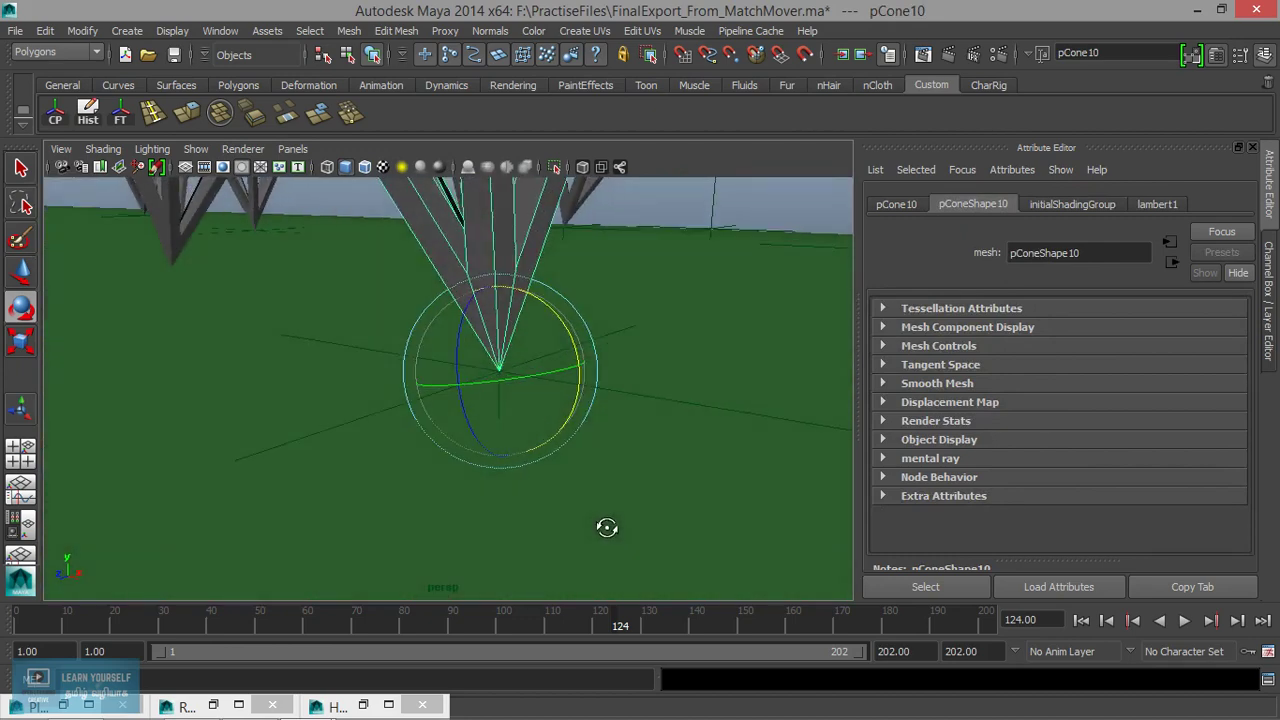
key("w")
mouse_move(500, 322)
left_mouse_down()
mouse_move(500, 358)
mouse_move(560, 463)
mouse_move(508, 532)
mouse_move(512, 516)
left_mouse_up()
Lower pCone12 and pCone11 onto the ground, checking pCone13 along the way.
left_click(560, 463)
mouse_move(619, 452)
left_mouse_down("alt")
mouse_move(580, 423)
mouse_move(509, 408)
left_mouse_up("alt")
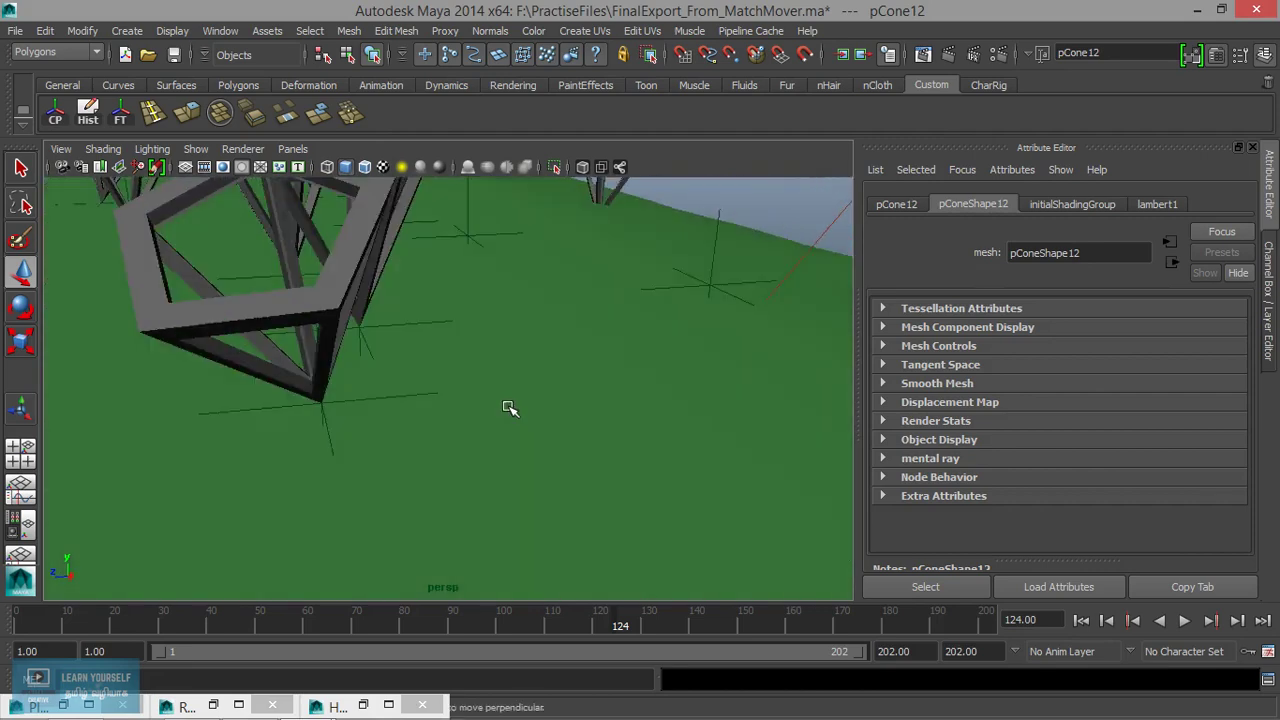
left_click(316, 381)
scroll(316, 381, "down", 5)
mouse_move(314, 385)
left_mouse_down("alt")
mouse_move(340, 425)
mouse_move(300, 345)
mouse_move(313, 352)
left_mouse_up("alt")
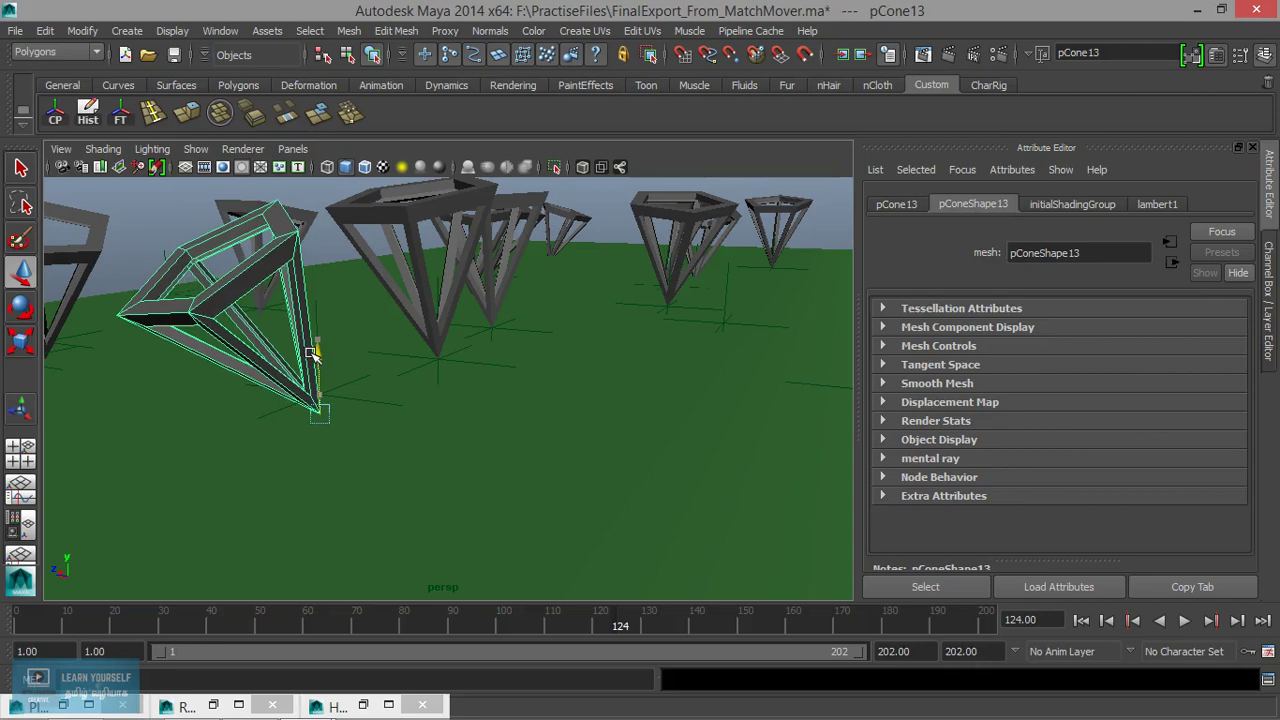
left_click(445, 330)
mouse_move(443, 292)
left_mouse_down()
mouse_move(437, 335)
mouse_move(486, 371)
left_mouse_up()
Lower pCone9 and pCone7 so their tips touch the ground plane.
scroll(506, 394, "up", 3)
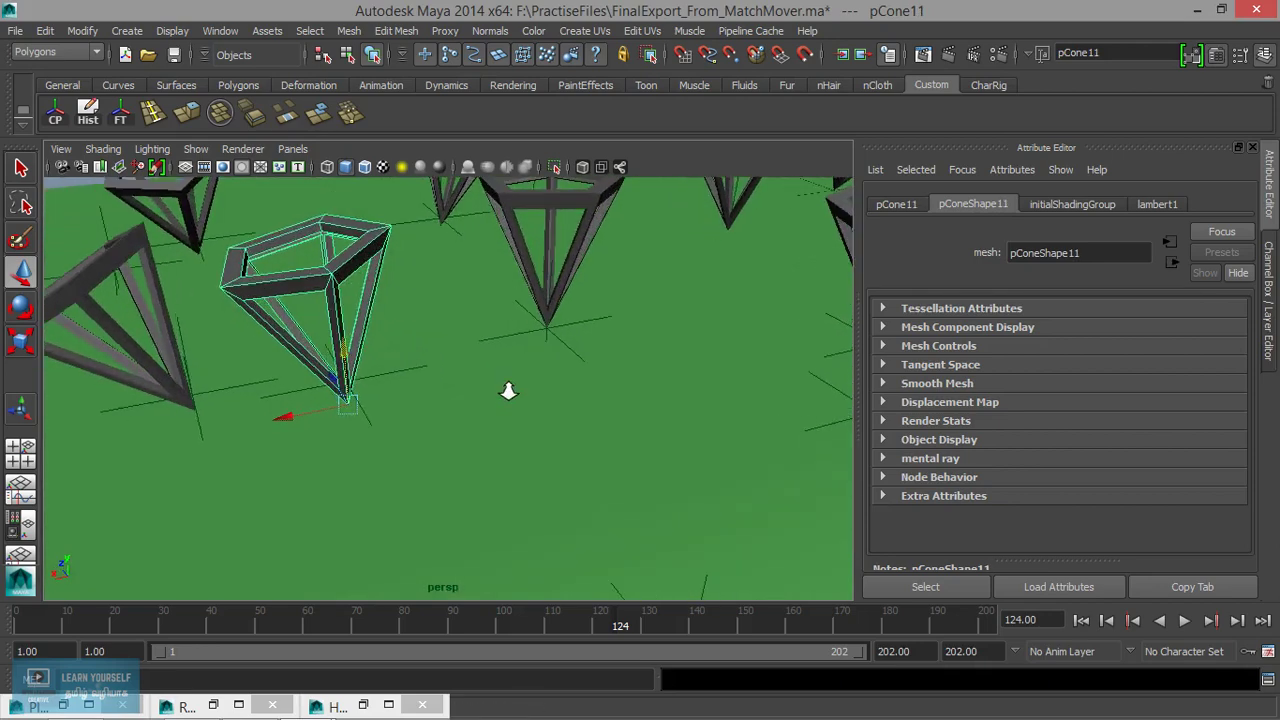
mouse_move(506, 394)
middle_mouse_down("alt")
mouse_move(530, 470)
mouse_move(466, 429)
middle_mouse_up("alt")
left_click(470, 431)
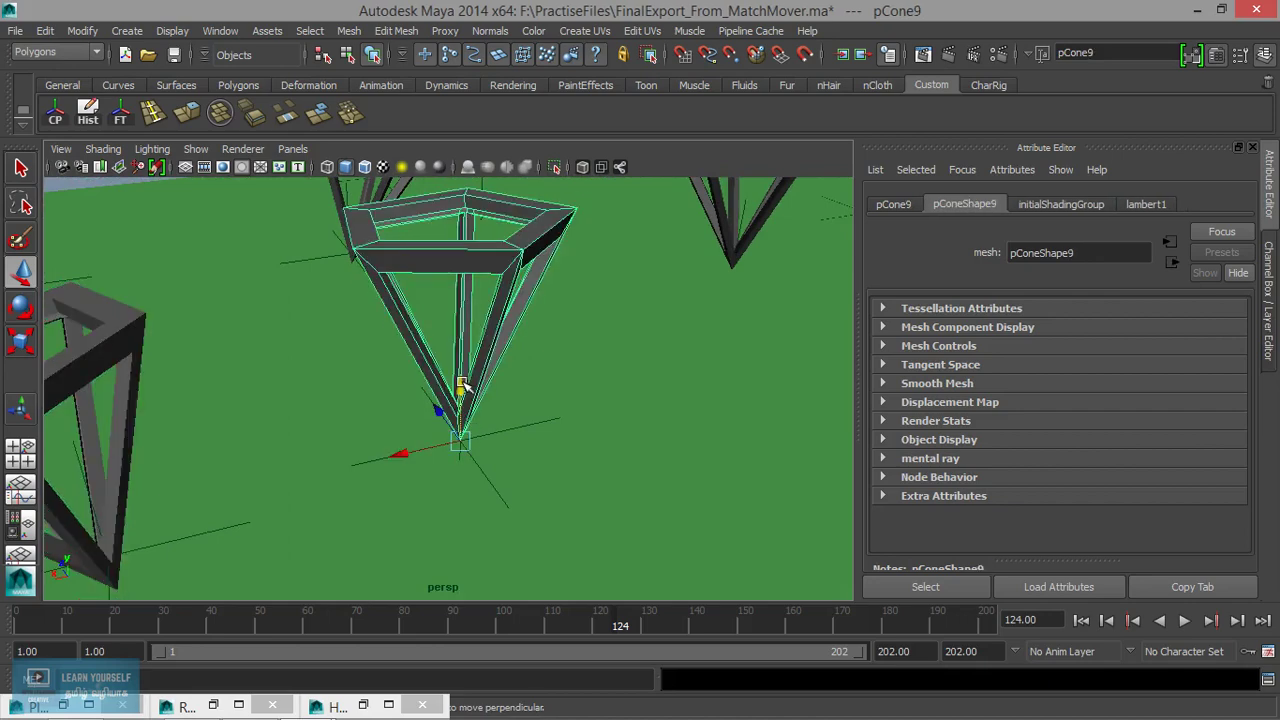
mouse_move(462, 385)
left_mouse_down()
mouse_move(486, 423)
mouse_move(557, 429)
mouse_move(493, 380)
left_mouse_up()
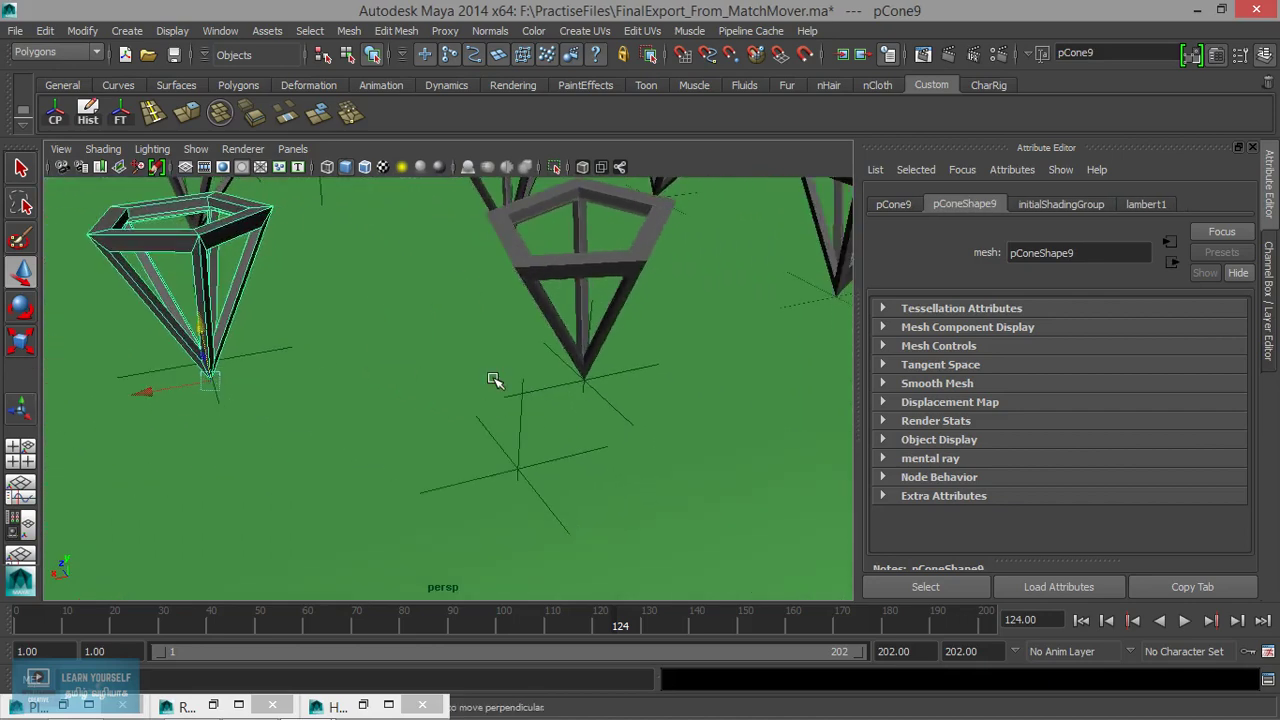
left_click(590, 357)
left_click_drag(588, 339, 594, 337)
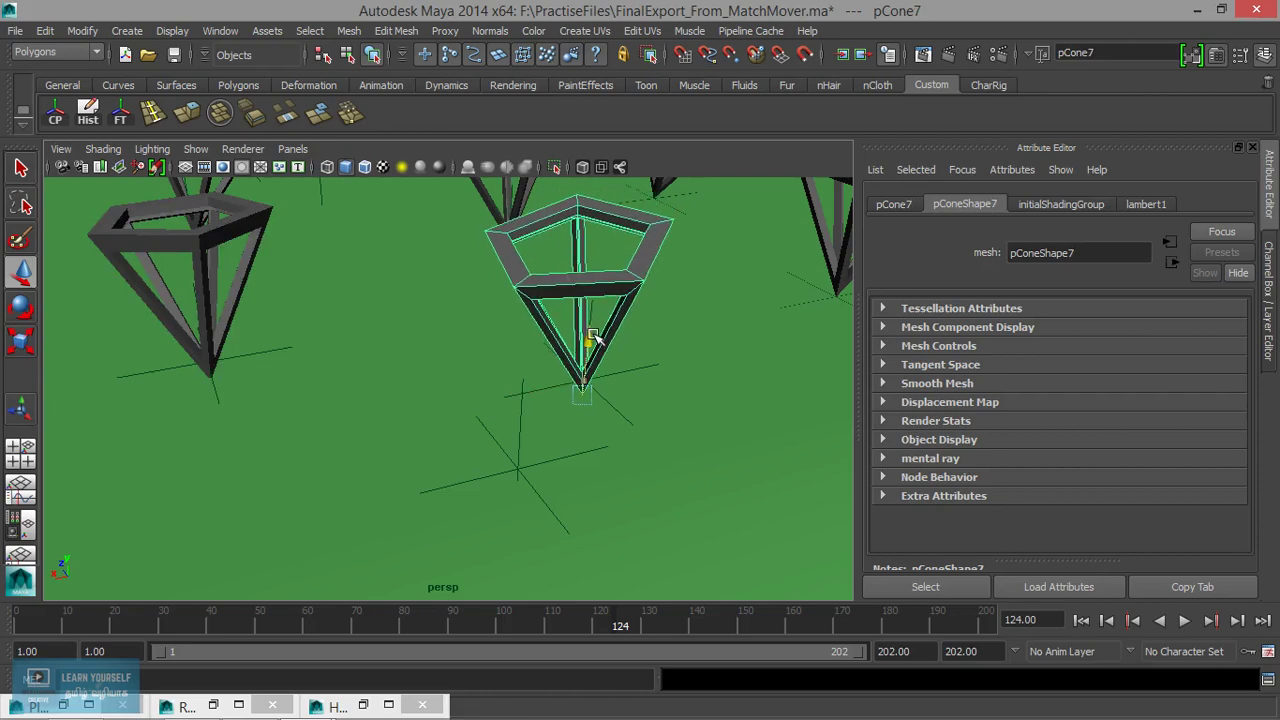
Bring pCone6 and pCone3 down until their tips meet the ground.
mouse_move(430, 376)
left_mouse_down("alt")
mouse_move(608, 386)
mouse_move(400, 434)
mouse_move(306, 337)
left_mouse_up("alt")
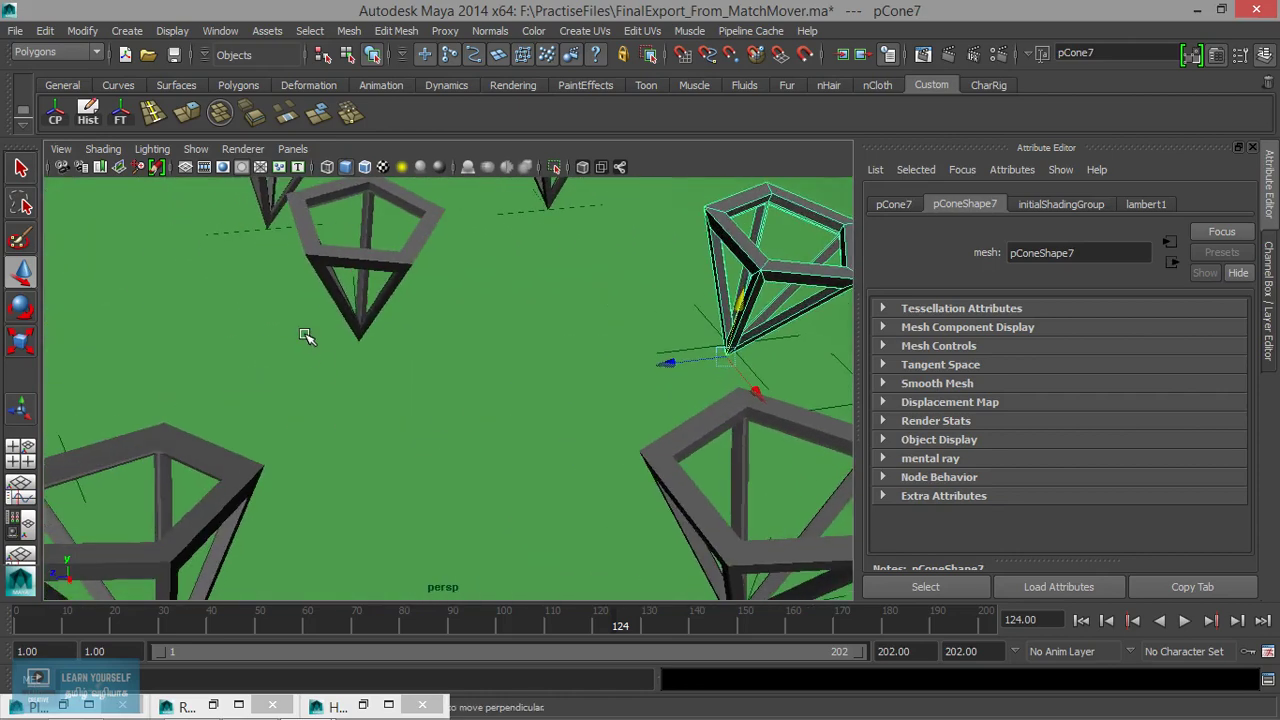
left_click(365, 348)
left_click_drag(388, 334, 500, 309, "alt")
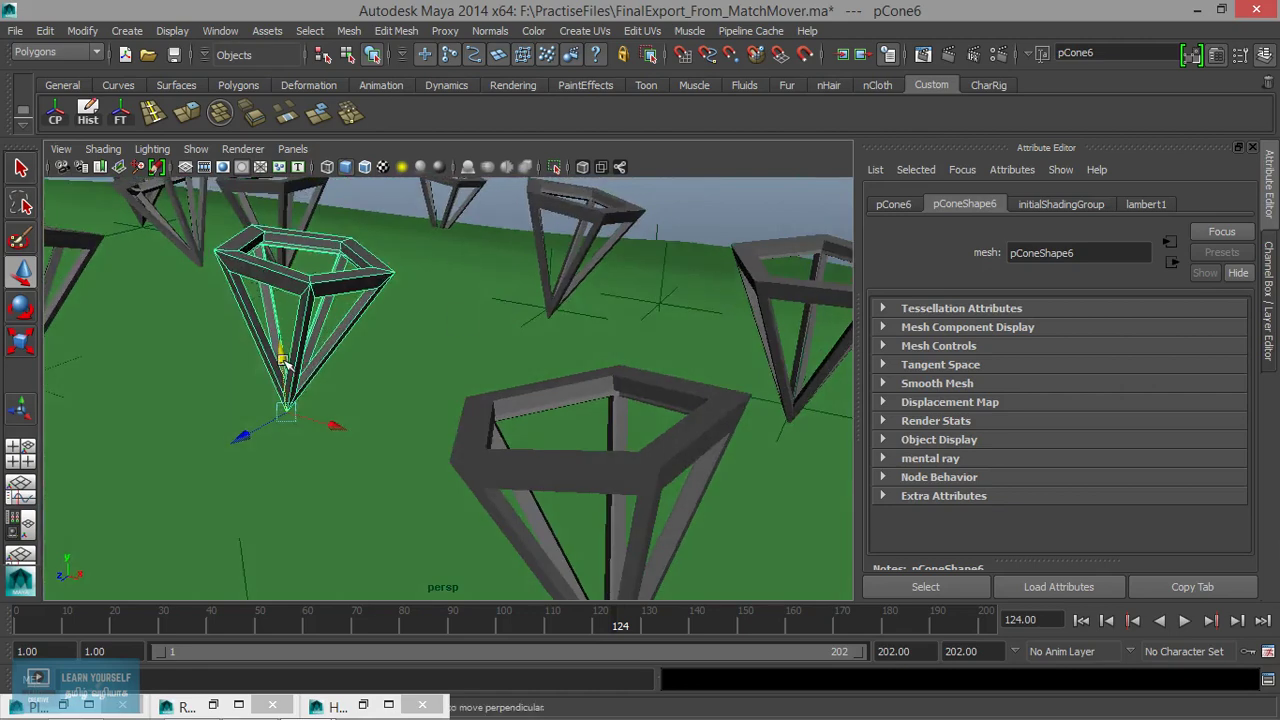
mouse_move(286, 368)
left_mouse_down()
mouse_move(283, 358)
mouse_move(314, 418)
mouse_move(343, 377)
mouse_move(417, 343)
mouse_move(346, 371)
mouse_move(303, 477)
mouse_move(415, 465)
mouse_move(406, 457)
left_mouse_up()
left_click(415, 465)
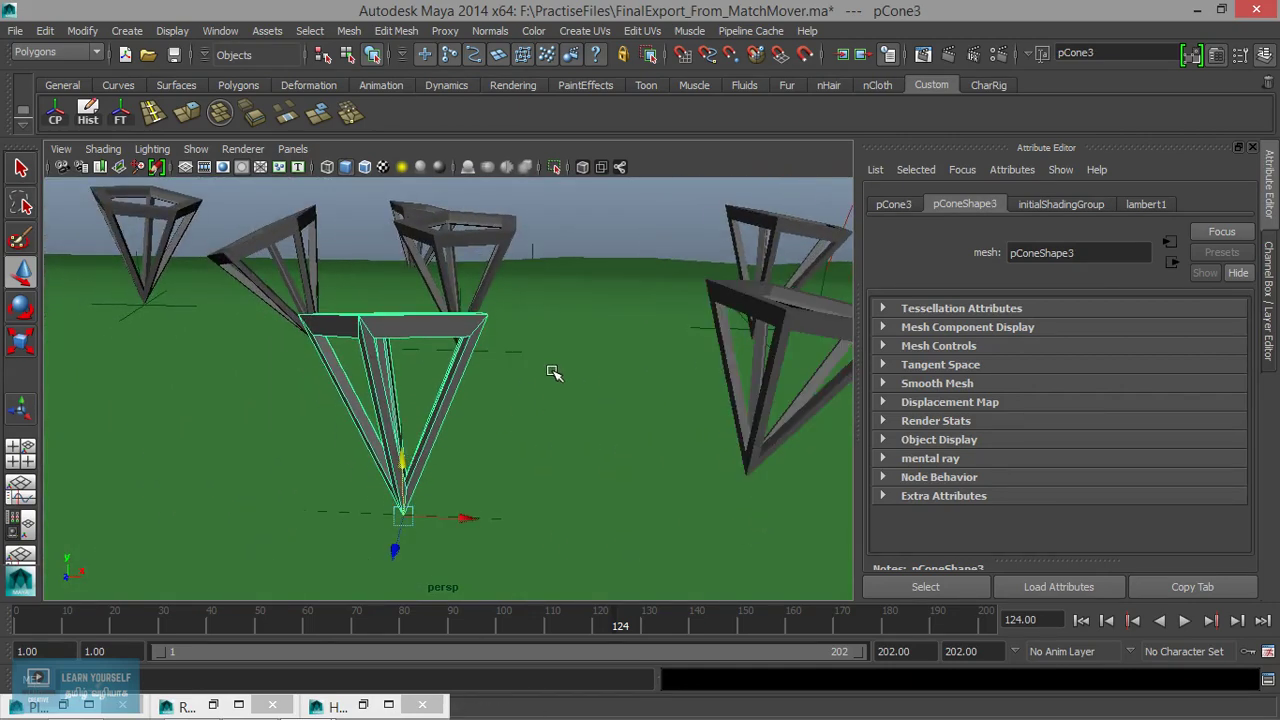
left_click_drag(551, 371, 471, 395, "alt")
Select and settle pCone1 and pCone2 onto the ground plane.
left_click(620, 288)
mouse_move(655, 368)
left_mouse_down("alt")
mouse_move(630, 338)
mouse_move(632, 352)
left_mouse_up("alt")
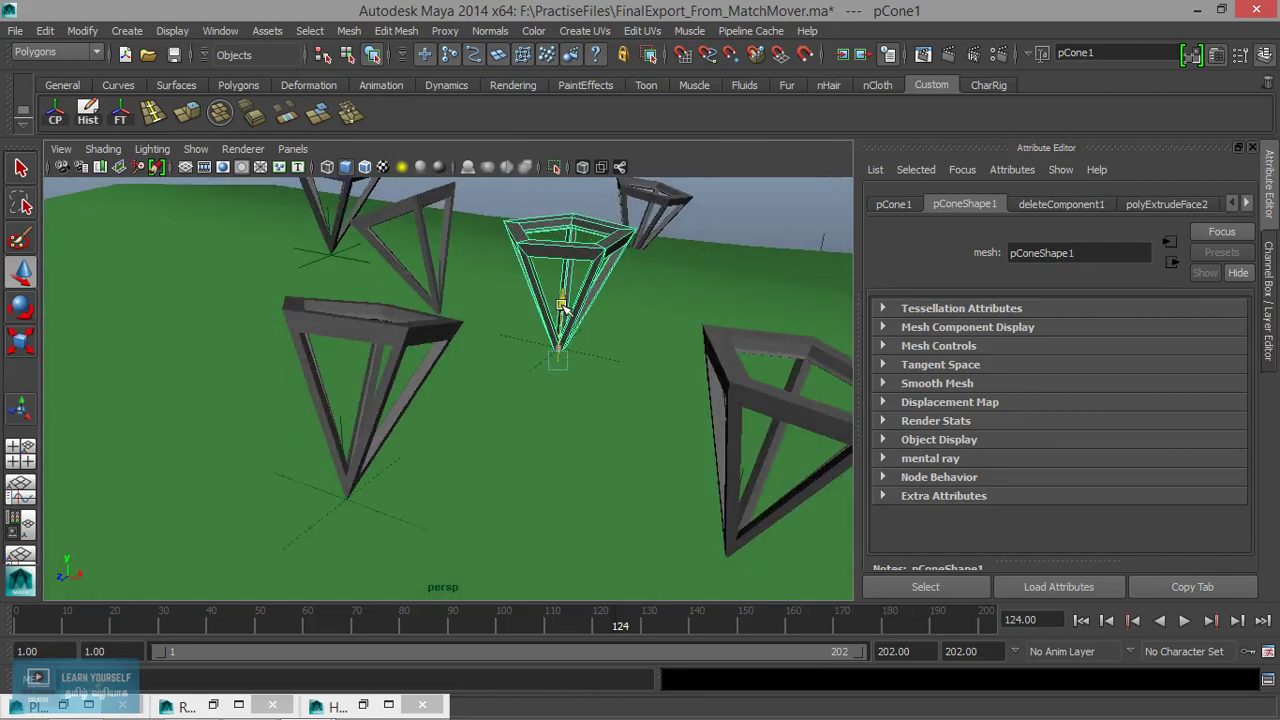
middle_click_drag(412, 414, 529, 603, "alt")
left_click_drag(529, 603, 594, 449, "alt")
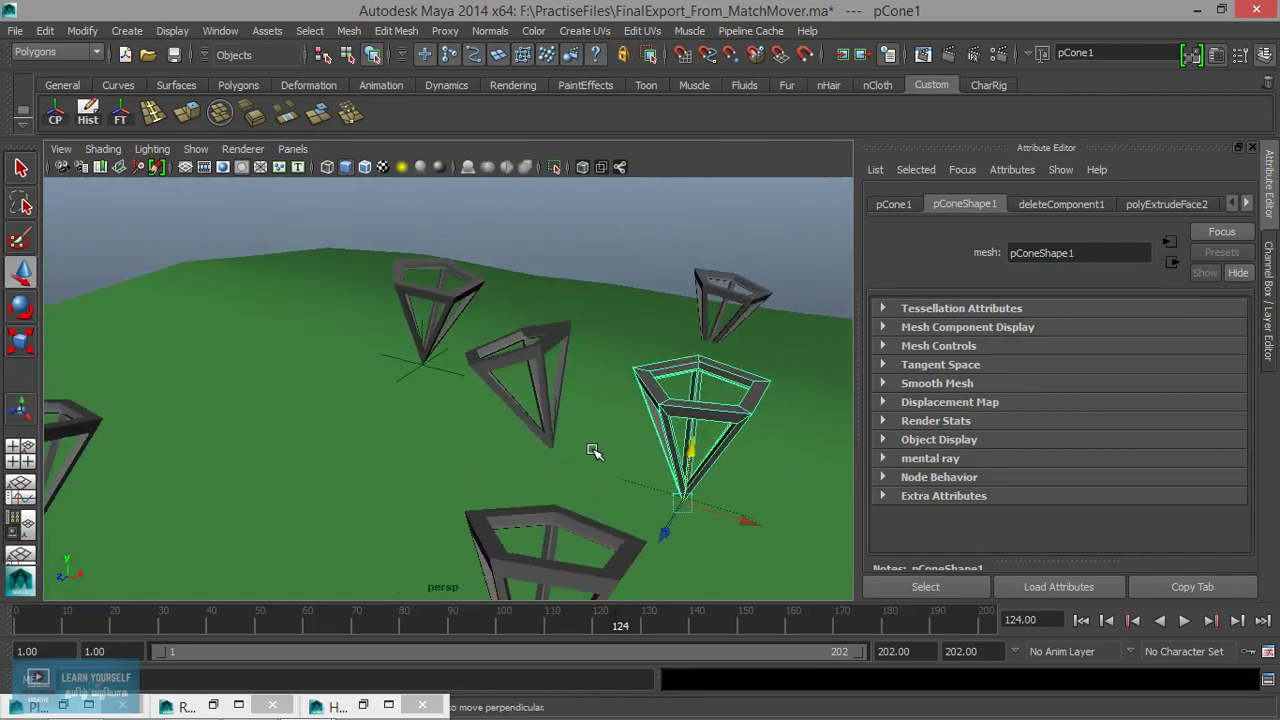
left_click(555, 443)
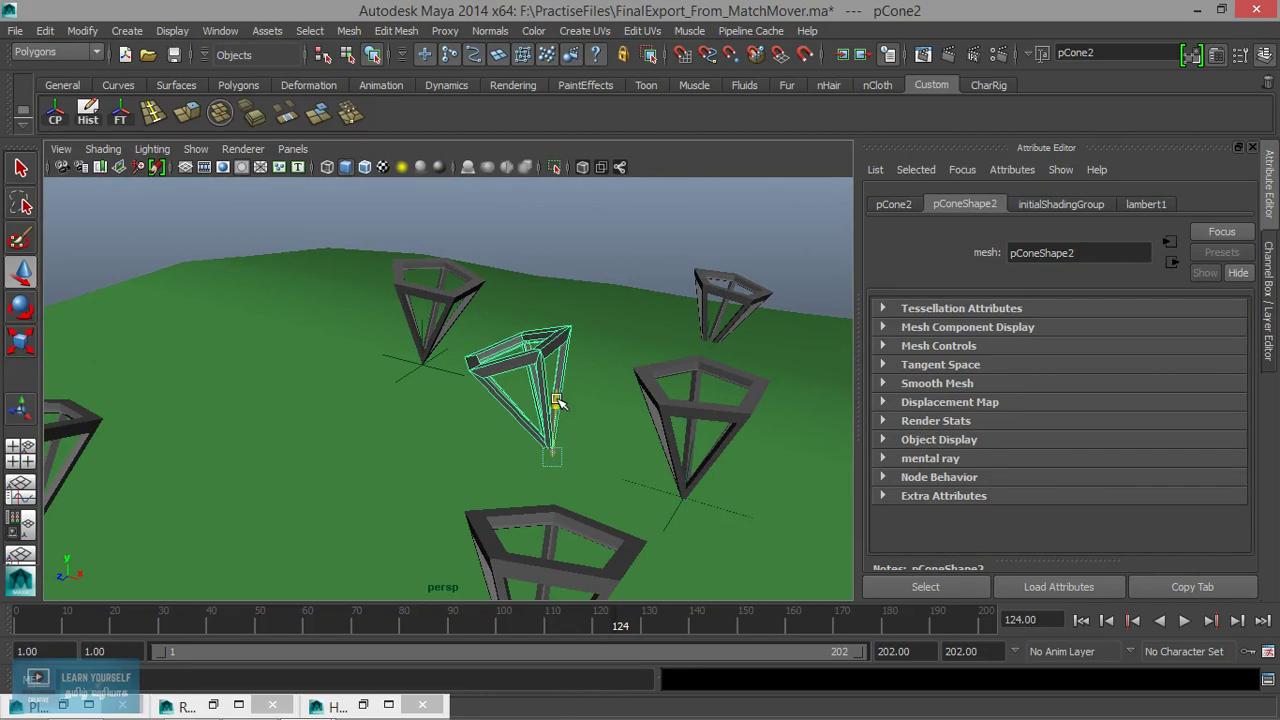
mouse_move(557, 401)
left_mouse_down("alt")
mouse_move(503, 450)
mouse_move(557, 421)
mouse_move(486, 443)
left_mouse_up("alt")
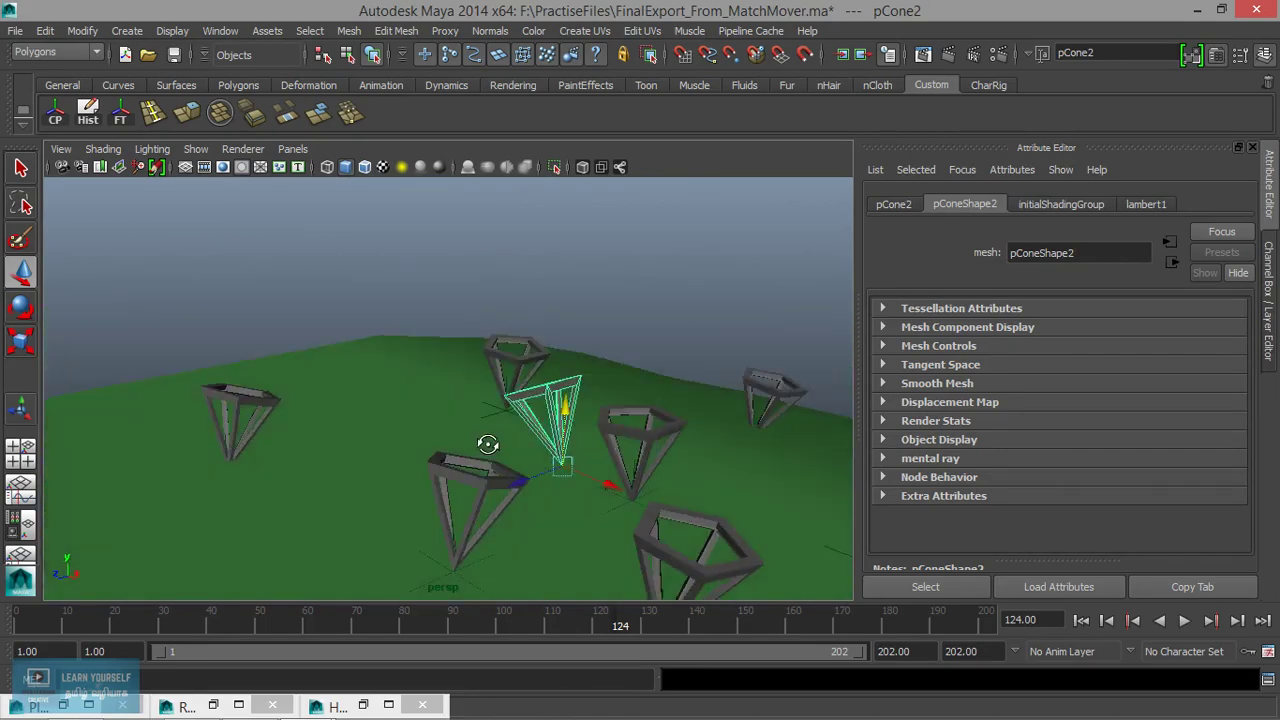
left_click_drag(706, 451, 657, 409, "alt")
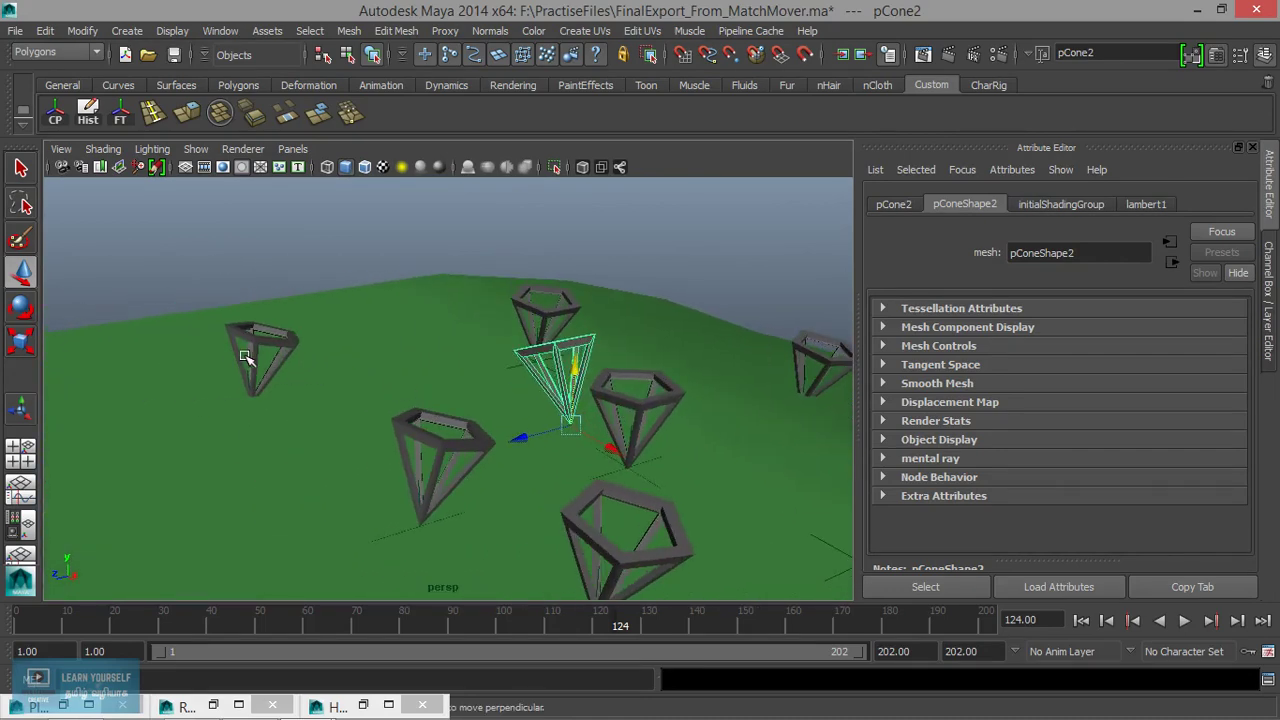
Settle pCone4 and pCone8 on the ground, then reselect pCone12.
left_click(259, 385)
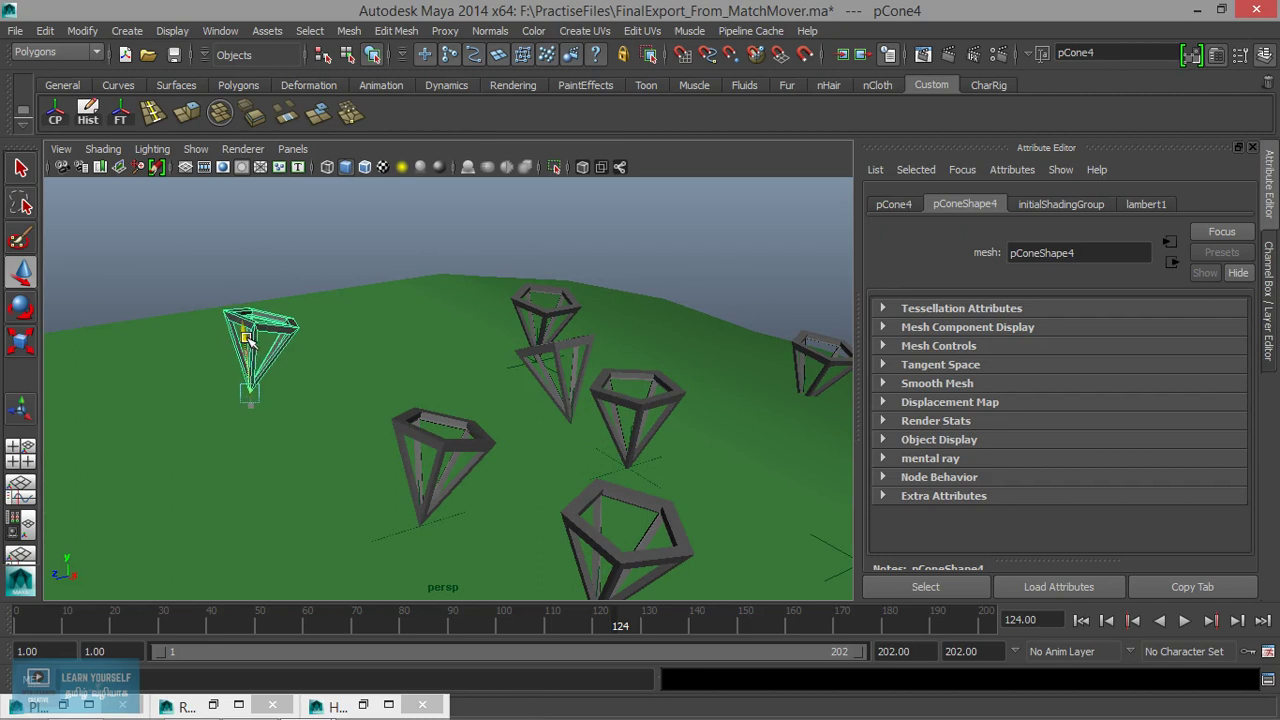
left_click_drag(248, 337, 362, 428, "alt")
left_click(640, 376)
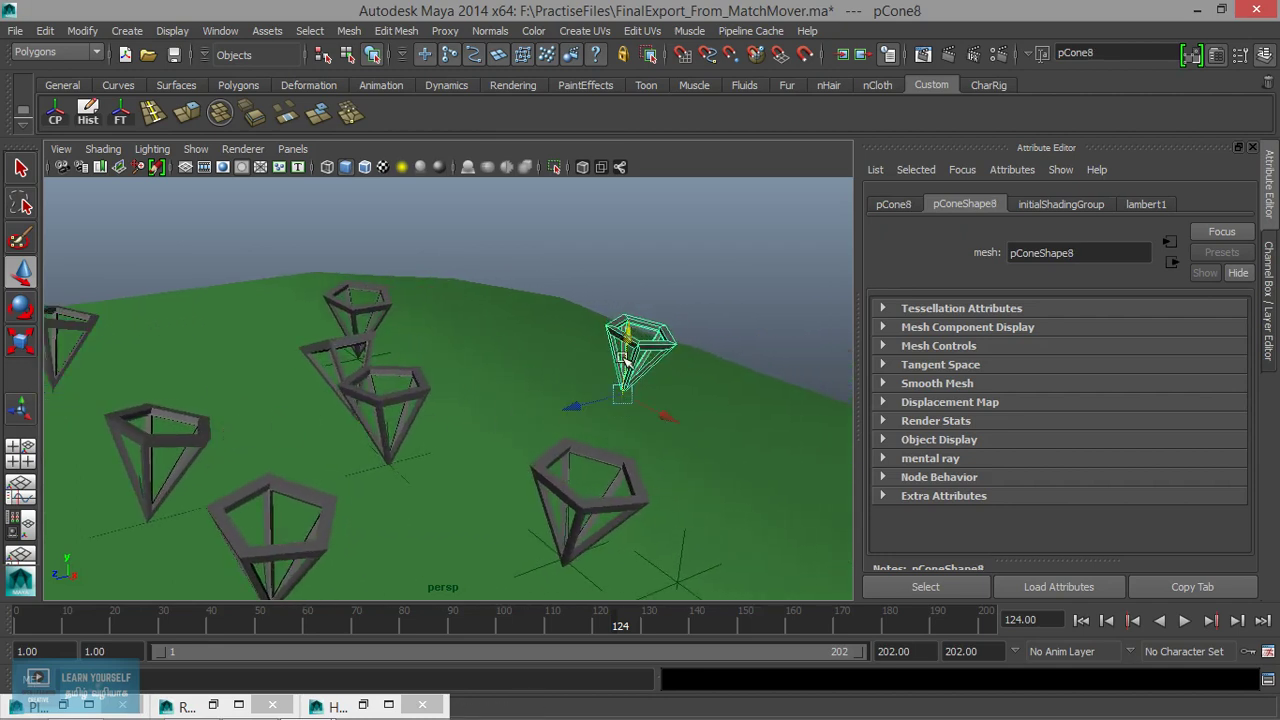
right_click_drag(625, 360, 603, 543, "alt")
left_click_drag(603, 543, 611, 409, "alt")
right_click_drag(611, 409, 663, 506, "alt")
mouse_move(663, 506)
left_mouse_down("alt")
mouse_move(600, 450)
mouse_move(566, 337)
mouse_move(518, 350)
mouse_move(618, 404)
mouse_move(457, 474)
mouse_move(326, 474)
mouse_move(533, 509)
mouse_move(323, 504)
left_mouse_up("alt")
left_click(566, 337)
Move pCone13 so it sits on the ground plane.
left_click(449, 480)
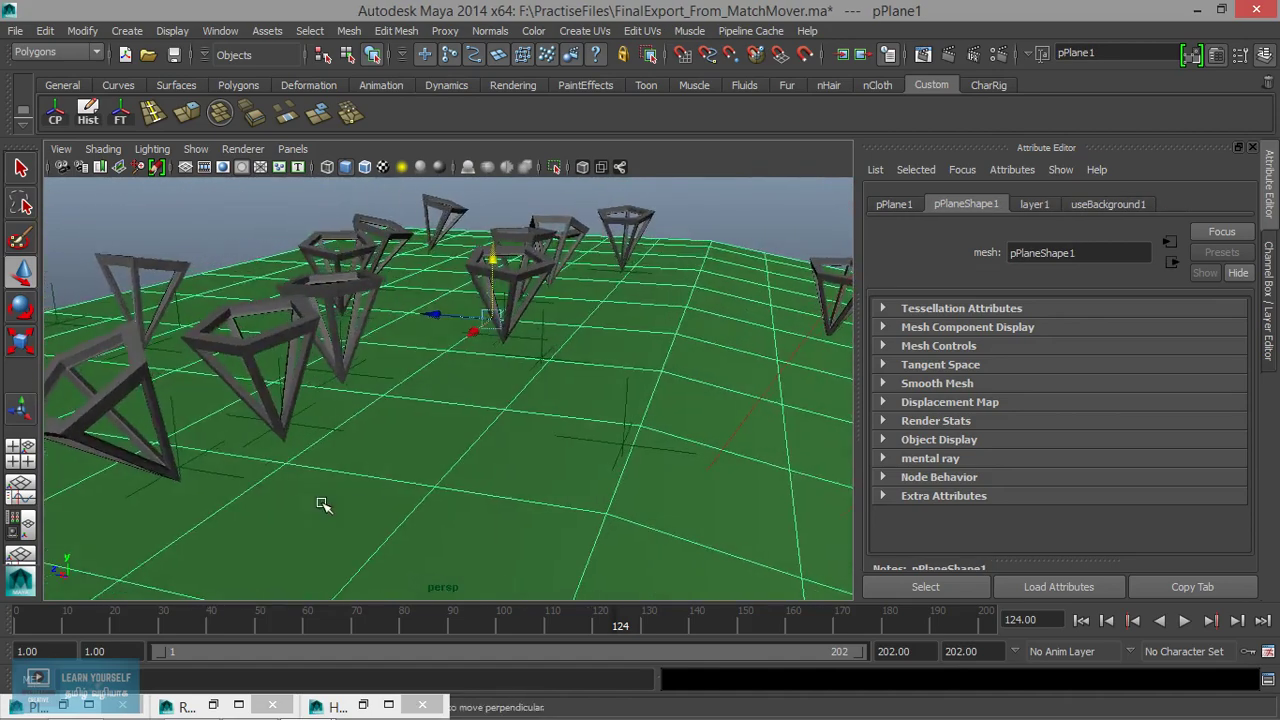
left_click(165, 455)
left_click_drag(171, 430, 250, 416)
Select pCone11 and orbit the scene to confirm every pyramid rests on the plane.
left_click(252, 397)
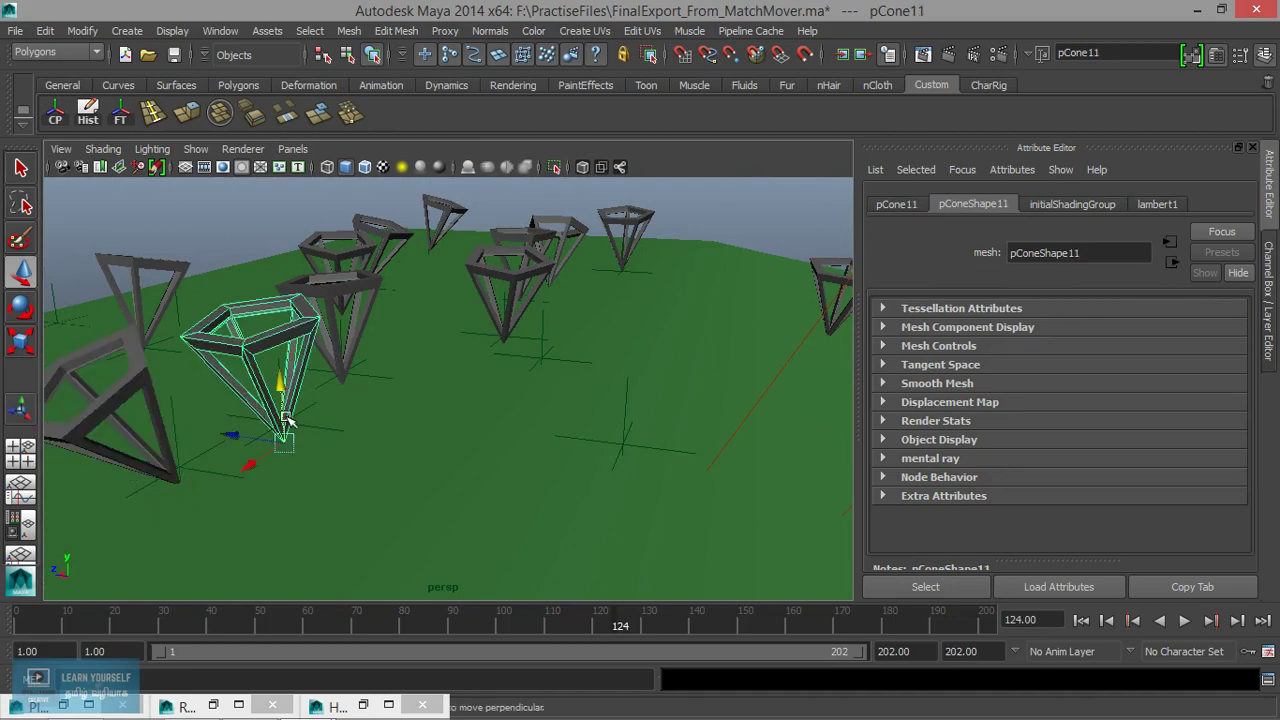
mouse_move(377, 478)
left_mouse_down("alt")
mouse_move(349, 457)
mouse_move(594, 466)
mouse_move(680, 500)
mouse_move(605, 517)
mouse_move(643, 486)
mouse_move(543, 434)
left_mouse_up("alt")
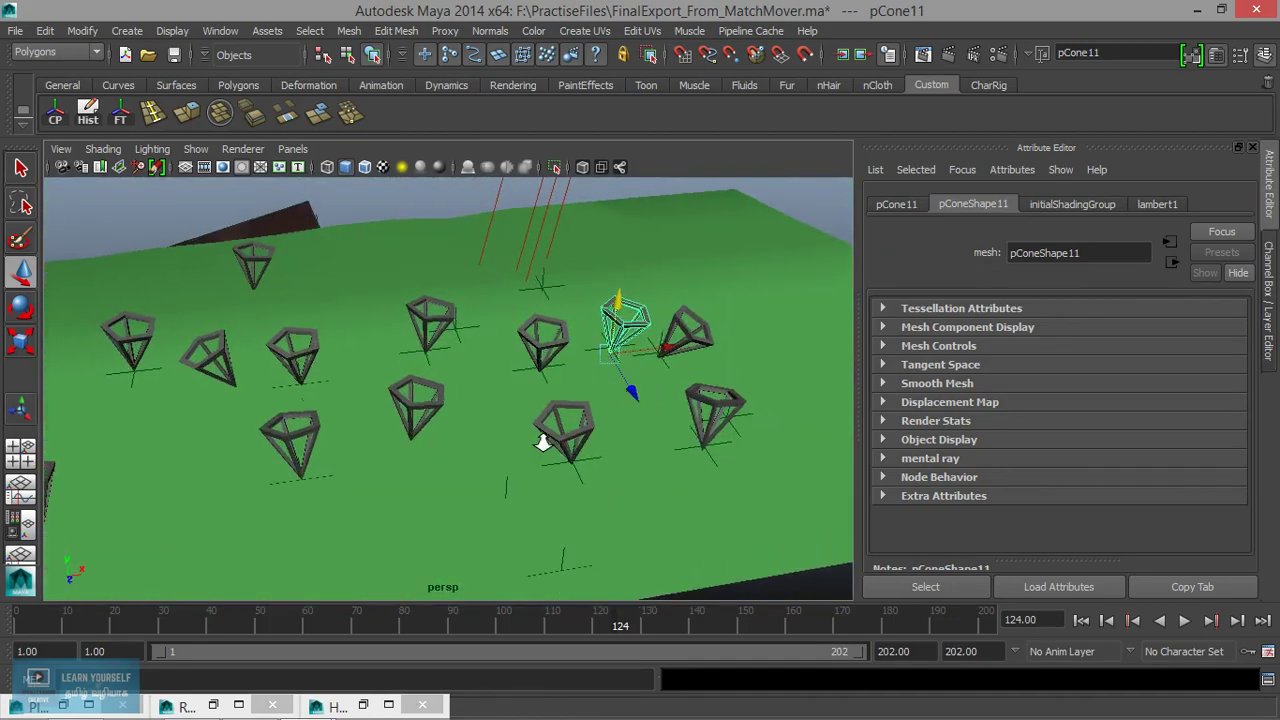
right_click_drag(543, 434, 600, 440, "alt")
middle_click_drag(600, 440, 603, 452, "alt")
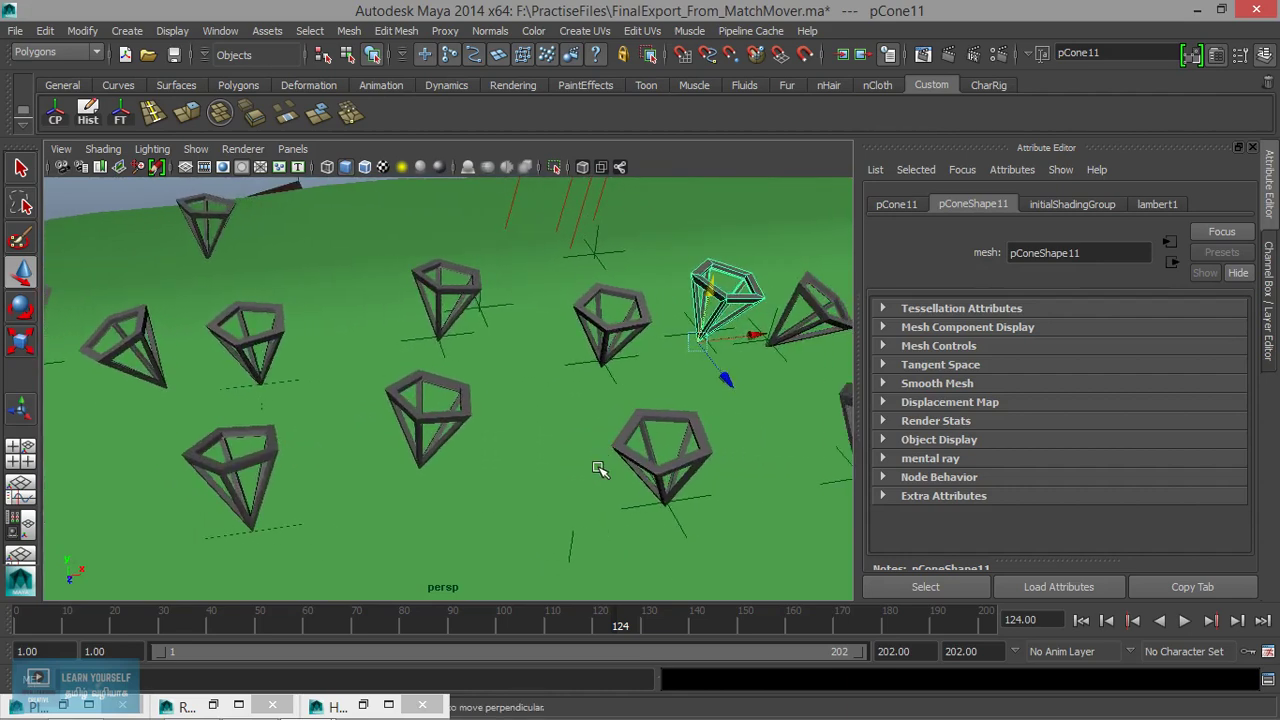